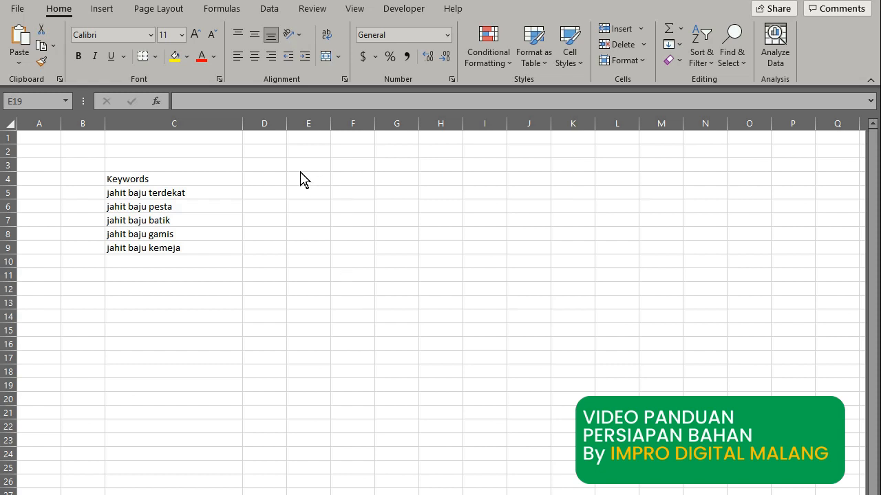
Add a note to C4 reading 'Buying Keywords + Kata Kunci + Kota Target', removing the author name.
{"action": "left_click", "coordinate": [204, 179]}
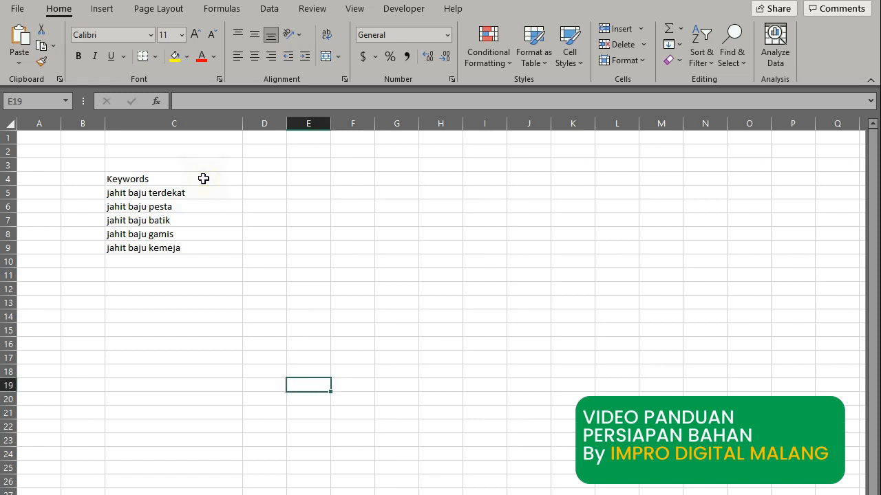
{"action": "left_click", "coordinate": [203, 179]}
{"action": "left_click_drag", "start_coordinate": [199, 194], "coordinate": [199, 250]}
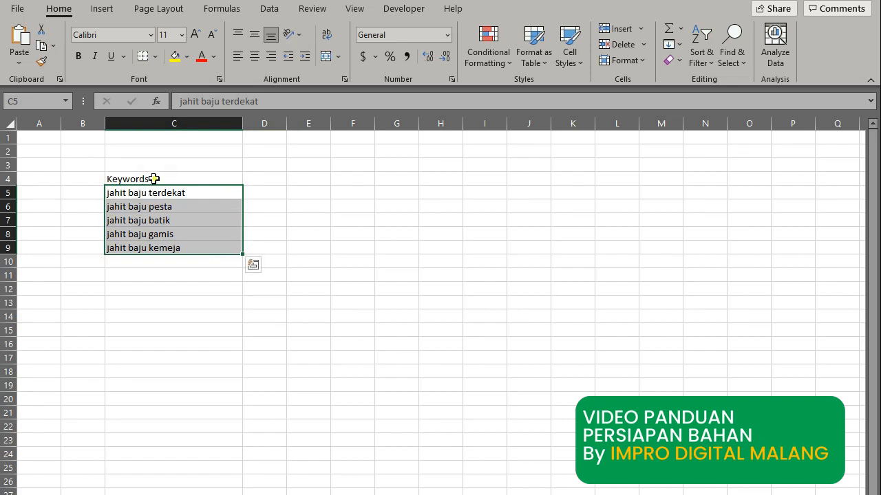
{"action": "left_click", "coordinate": [154, 178]}
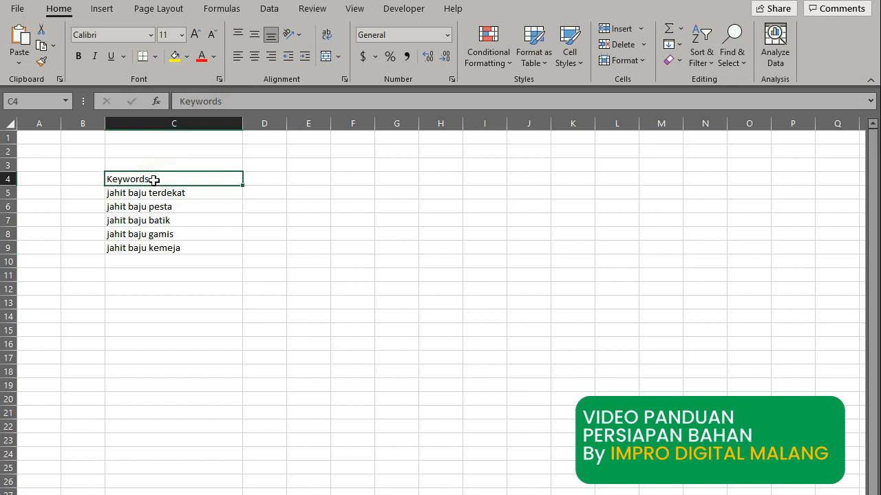
{"action": "right_click", "coordinate": [159, 180]}
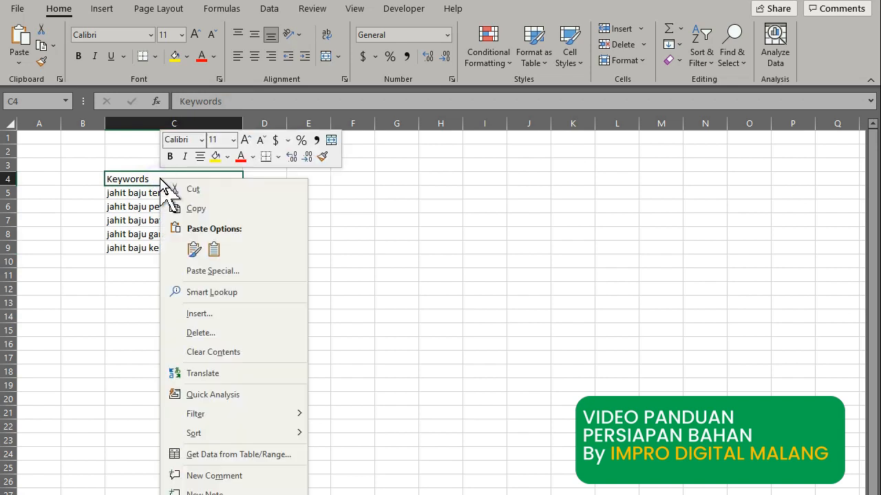
{"action": "left_click", "coordinate": [226, 492]}
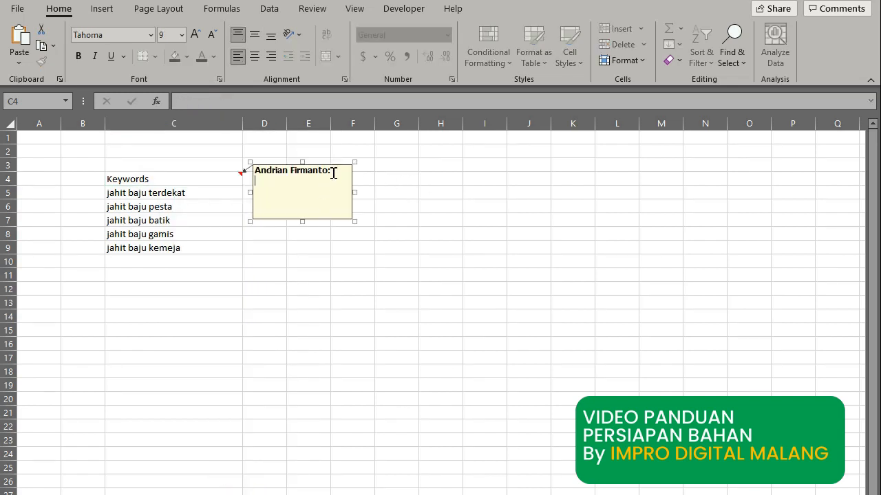
{"action": "left_click_drag", "start_coordinate": [334, 172], "coordinate": [228, 171]}
{"action": "key", "text": "BackSpace"}
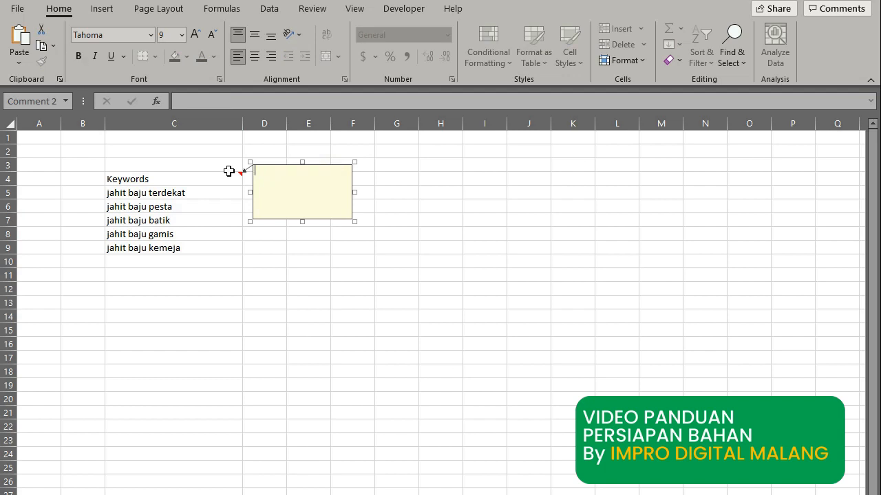
{"action": "type", "text": "Buying Keywords + Kata "}
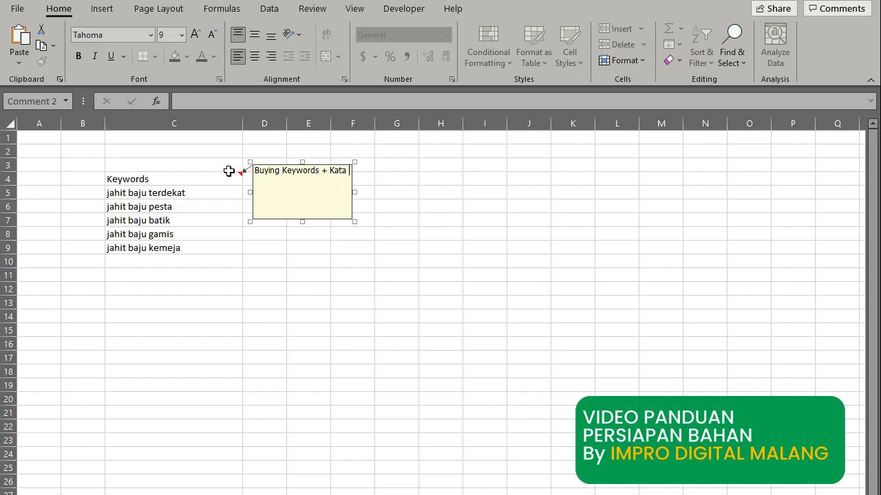
{"action": "type", "text": "Kunci + Kota Target"}
{"action": "left_click", "coordinate": [251, 248]}
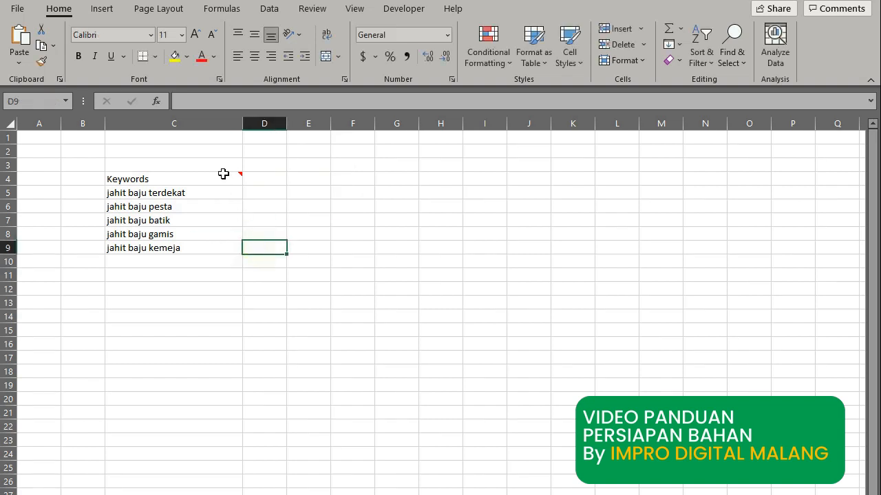
Make the C4 note always visible, nudge it upward and shrink its height.
{"action": "left_click", "coordinate": [223, 177]}
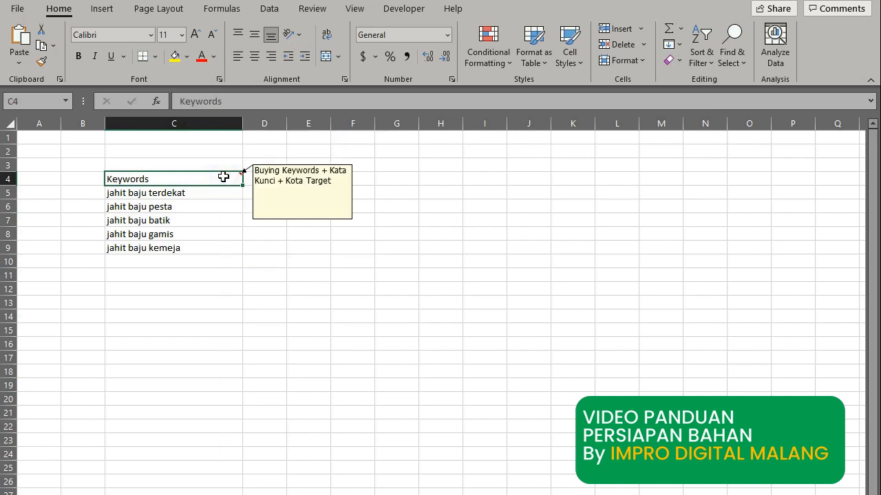
{"action": "right_click", "coordinate": [224, 178]}
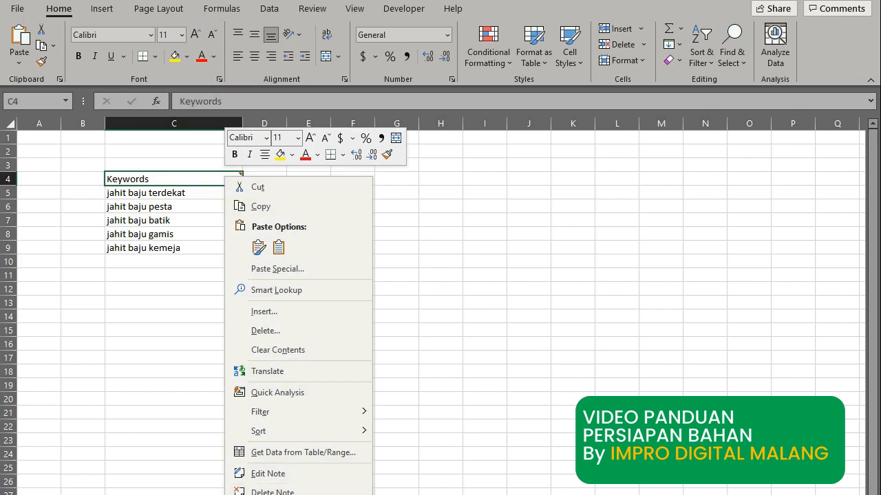
{"action": "left_click", "coordinate": [324, 492]}
{"action": "left_click", "coordinate": [274, 211]}
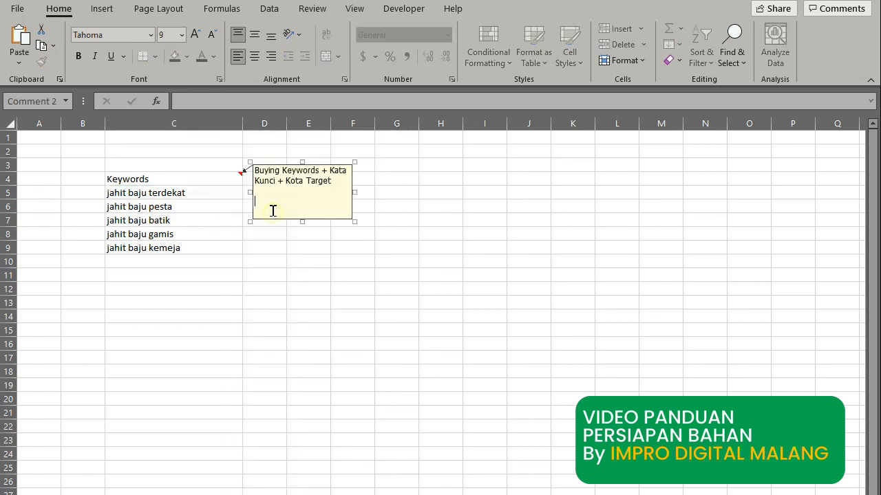
{"action": "left_click", "coordinate": [249, 161]}
{"action": "key", "text": "Up"}
{"action": "key", "text": "Up"}
{"action": "key", "text": "Up"}
{"action": "key", "text": "Up"}
{"action": "key", "text": "Up"}
{"action": "key", "text": "Up"}
{"action": "key", "text": "Up"}
{"action": "key", "text": "Up"}
{"action": "key", "text": "Up"}
{"action": "key", "text": "Up"}
{"action": "key", "text": "Up"}
{"action": "key", "text": "Up"}
{"action": "key", "text": "Up"}
{"action": "key", "text": "Up"}
{"action": "key", "text": "Up"}
{"action": "key", "text": "Up"}
{"action": "key", "text": "Up"}
{"action": "key", "text": "Up"}
{"action": "key", "text": "Up"}
{"action": "key", "text": "Up"}
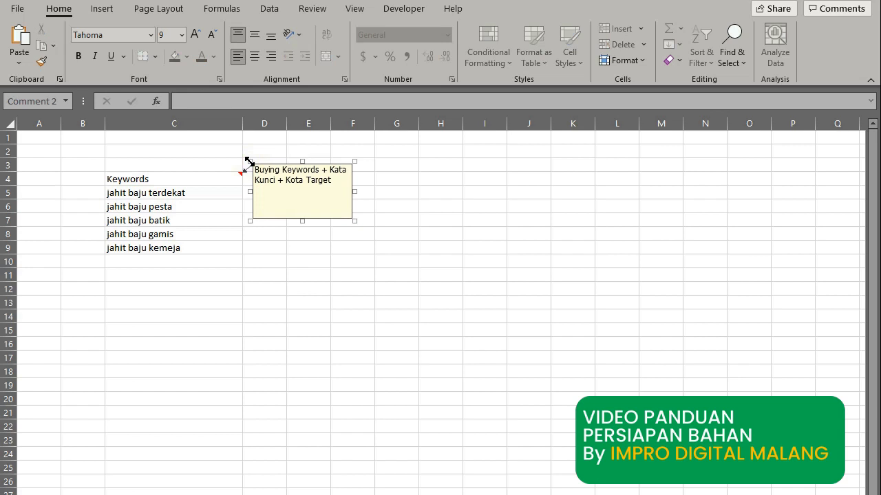
{"action": "key", "text": "Up"}
{"action": "key", "text": "Up"}
{"action": "key", "text": "Up"}
{"action": "key", "text": "Up"}
{"action": "key", "text": "Up"}
{"action": "key", "text": "Up"}
{"action": "key", "text": "Up"}
{"action": "key", "text": "Up"}
{"action": "key", "text": "Up"}
{"action": "key", "text": "Up"}
{"action": "key", "text": "Up"}
{"action": "key", "text": "Up"}
{"action": "key", "text": "Up"}
{"action": "key", "text": "Up"}
{"action": "key", "text": "Up"}
{"action": "key", "text": "Up"}
{"action": "key", "text": "Up"}
{"action": "key", "text": "Up"}
{"action": "key", "text": "Up"}
{"action": "key", "text": "Up"}
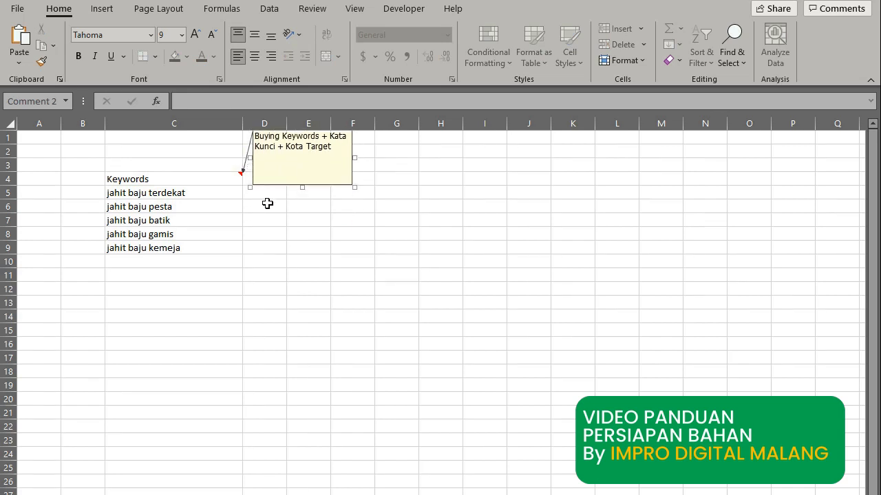
{"action": "left_click_drag", "start_coordinate": [304, 185], "coordinate": [302, 166]}
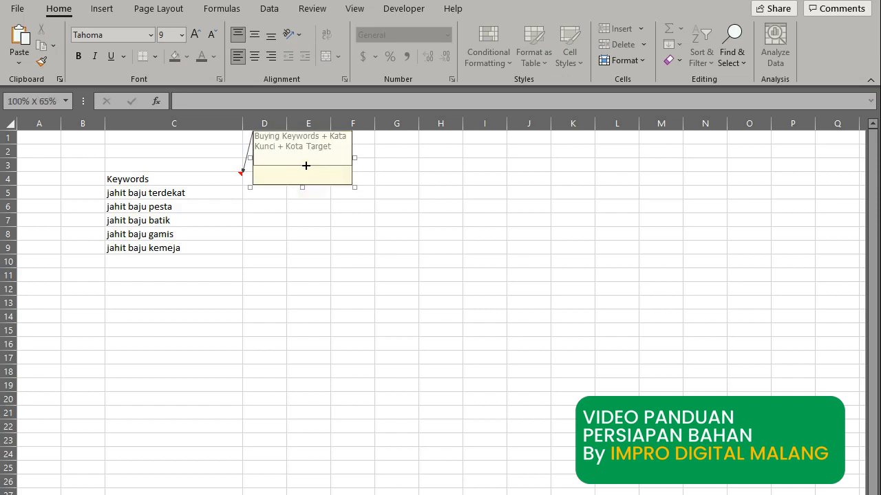
{"action": "left_click", "coordinate": [291, 201]}
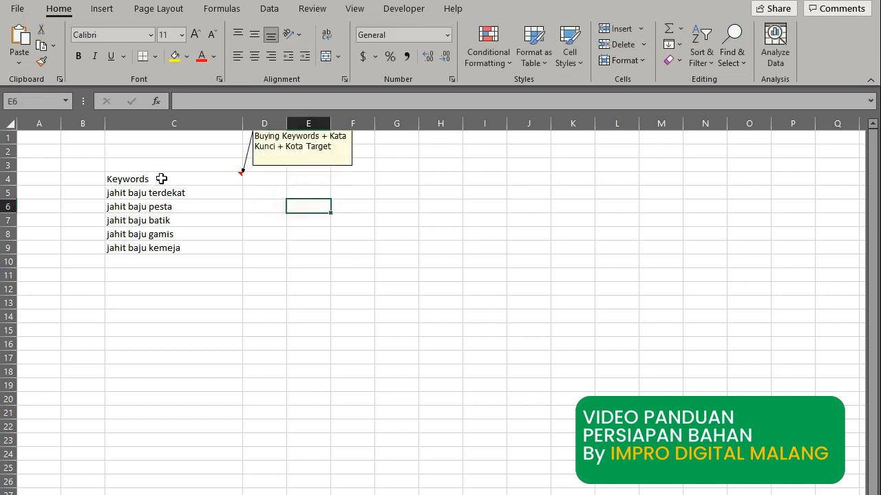
Enter 'Jasa' in B5 and fill it down through B9.
{"action": "left_click", "coordinate": [92, 194]}
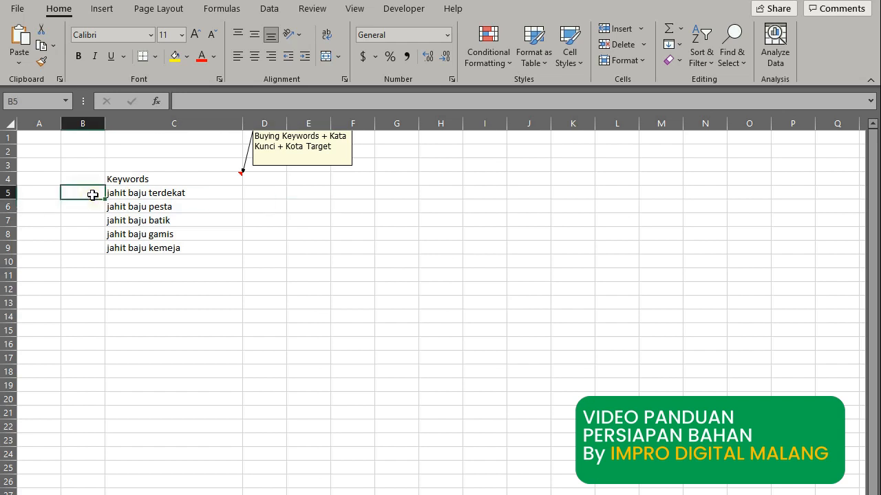
{"action": "type", "text": "Jasa"}
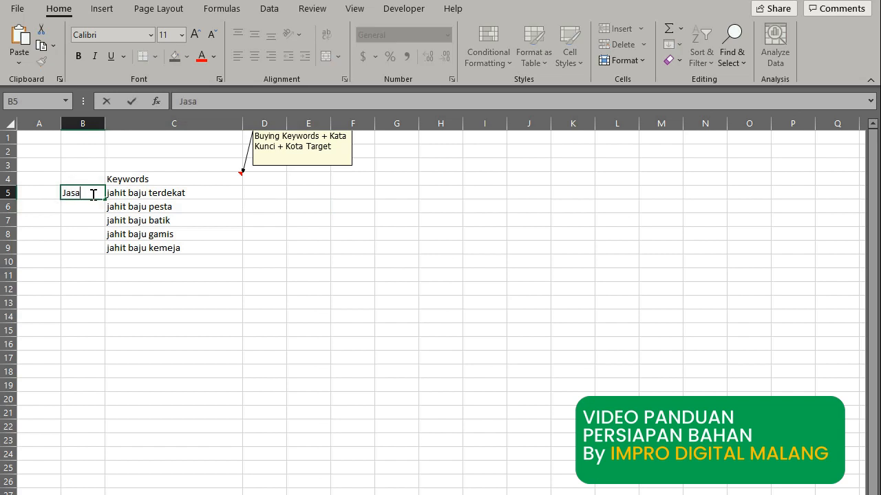
{"action": "key", "text": "Return"}
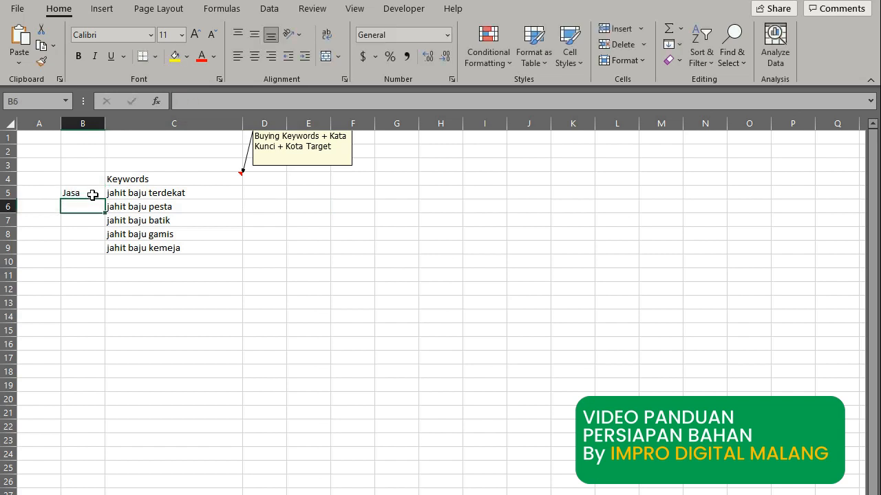
{"action": "left_click", "coordinate": [92, 195]}
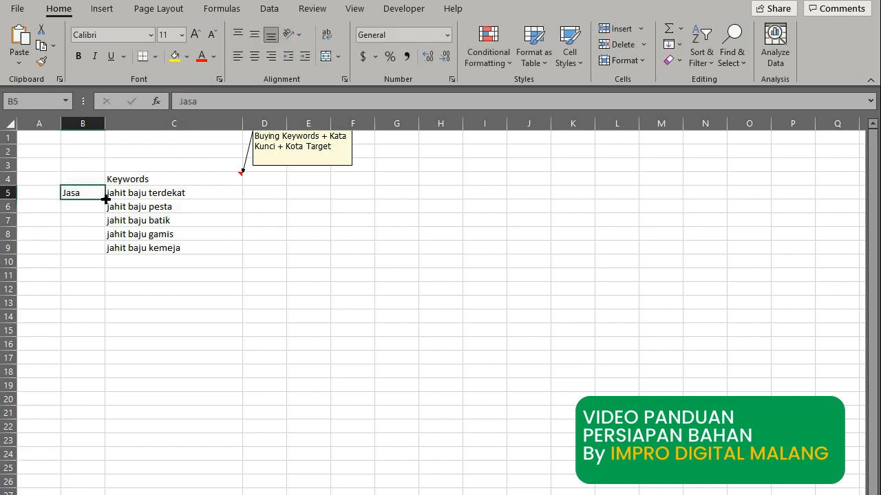
{"action": "left_click_drag", "start_coordinate": [105, 200], "coordinate": [103, 252]}
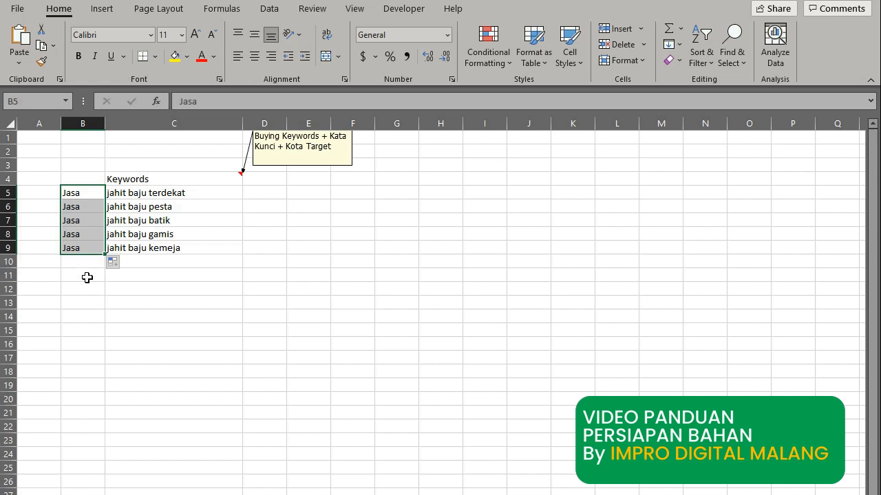
Enter 'di Batu' in D5, then edit it to read 'di Kota Batu'.
{"action": "left_click", "coordinate": [256, 192]}
{"action": "type", "text": "d"}
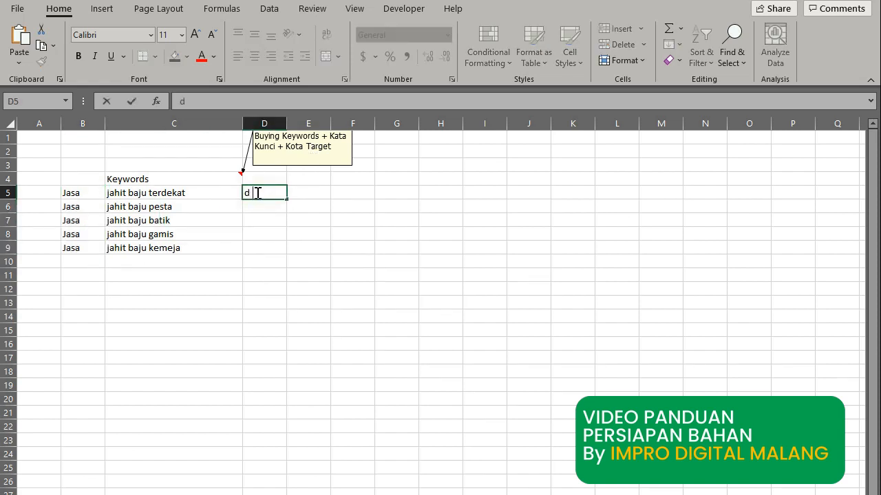
{"action": "type", "text": "i Batu"}
{"action": "key", "text": "Return"}
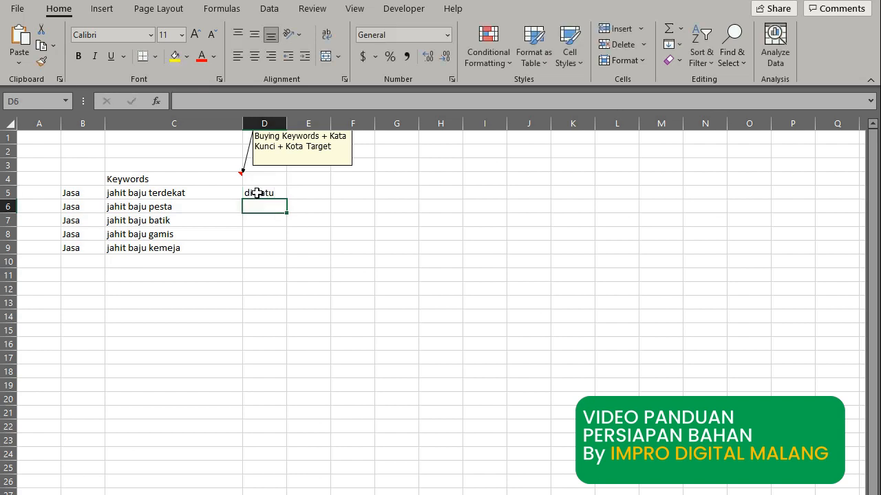
{"action": "left_click", "coordinate": [256, 193]}
{"action": "left_click", "coordinate": [196, 101]}
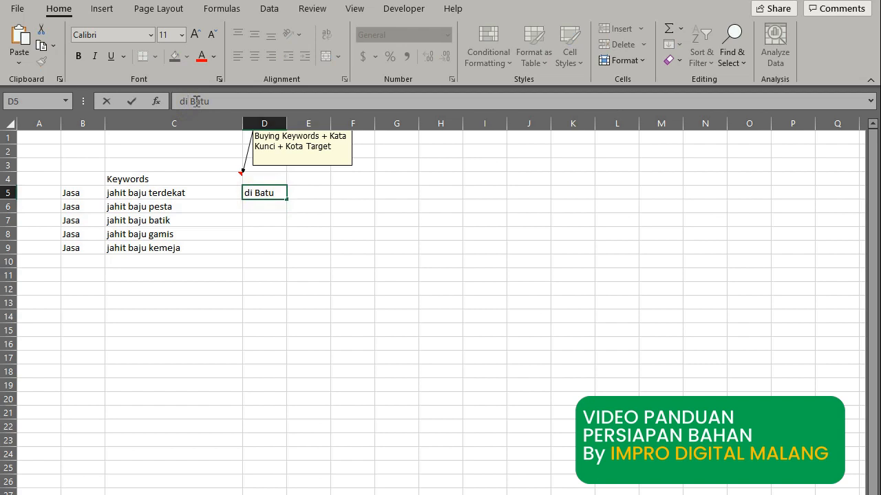
{"action": "key", "text": "Return"}
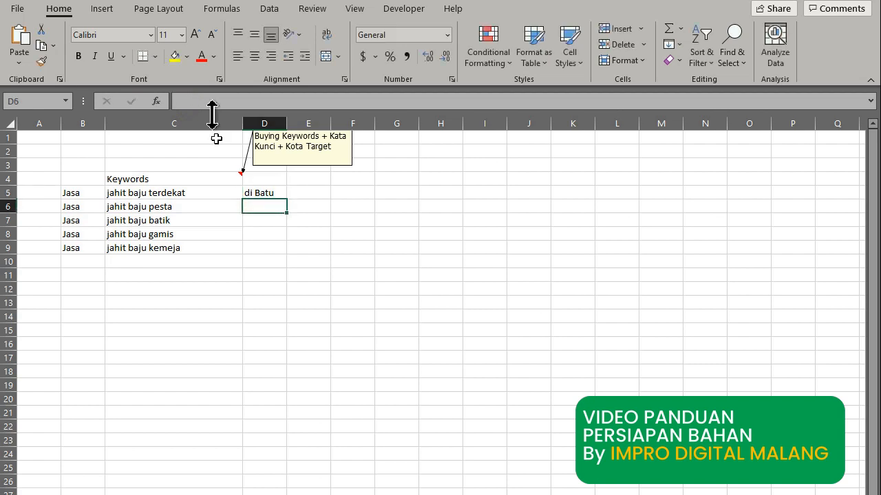
{"action": "left_click", "coordinate": [275, 194]}
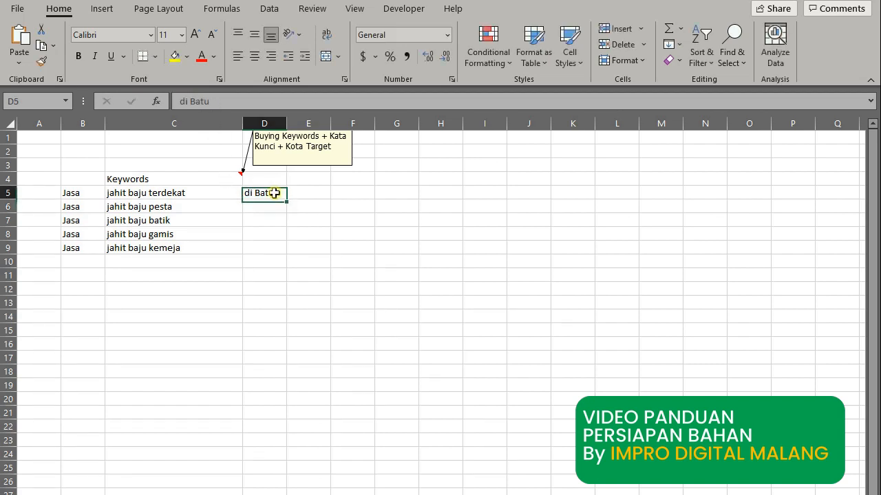
{"action": "left_click", "coordinate": [191, 101]}
{"action": "type", "text": "Kota"}
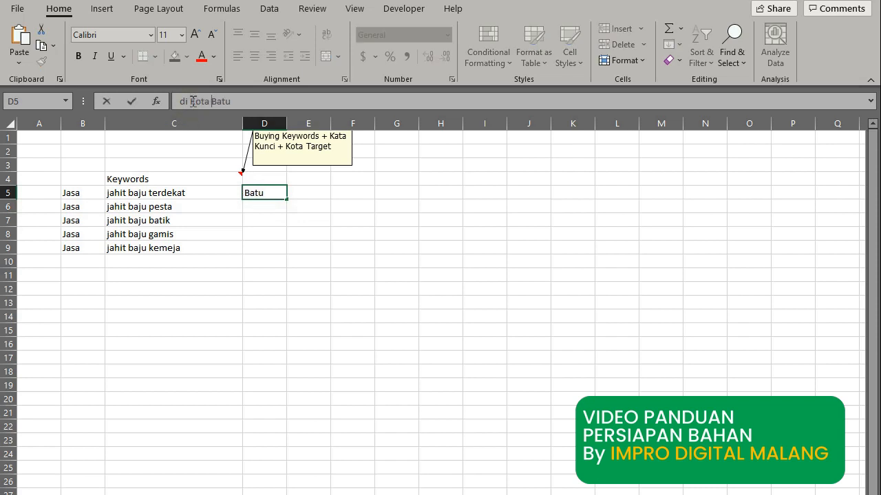
{"action": "key", "text": "Return"}
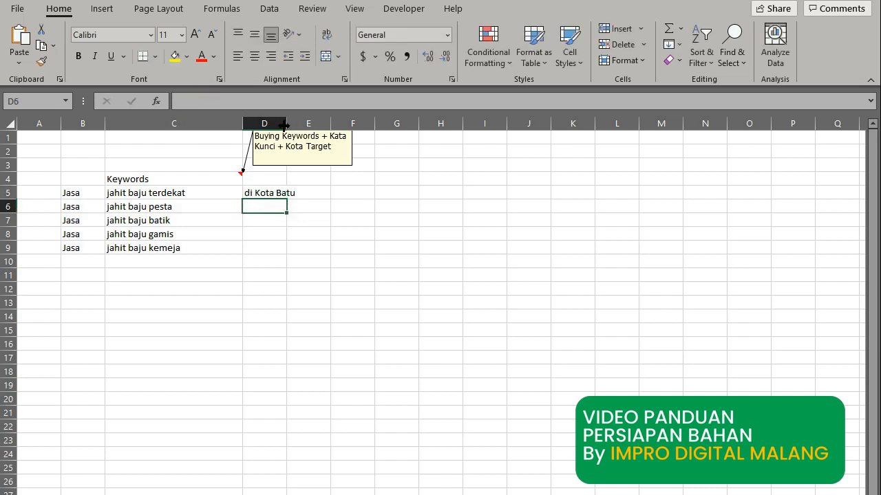
Autofit column D, fill 'di Kota Batu' down to D9, and select B5:D9.
{"action": "double_click", "coordinate": [288, 123]}
{"action": "left_click", "coordinate": [292, 195]}
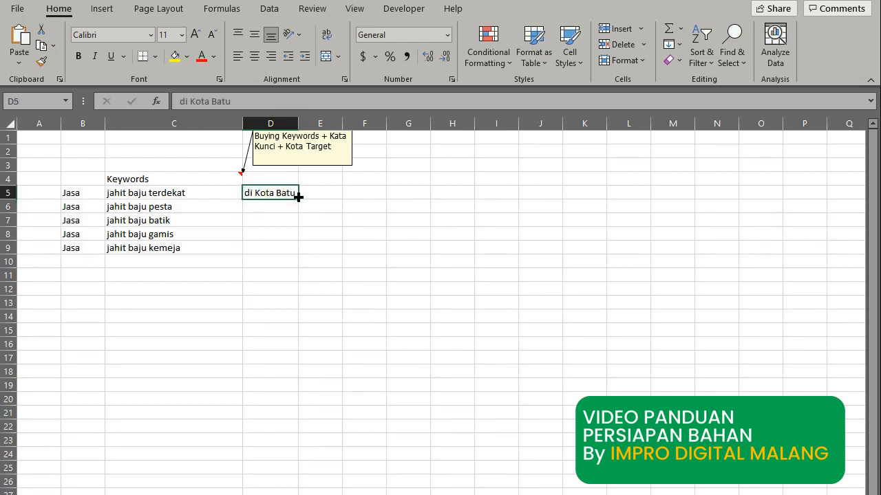
{"action": "left_click_drag", "start_coordinate": [296, 197], "coordinate": [299, 253]}
{"action": "left_click", "coordinate": [290, 294]}
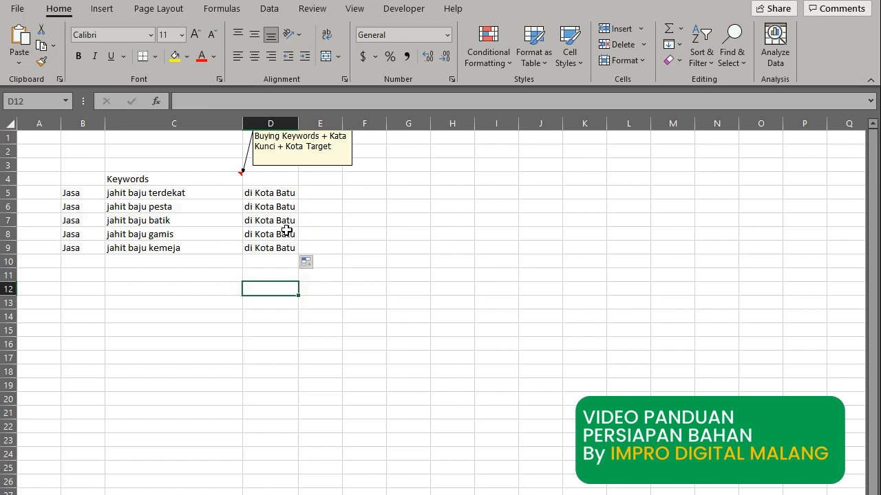
{"action": "left_click_drag", "start_coordinate": [76, 193], "coordinate": [289, 256]}
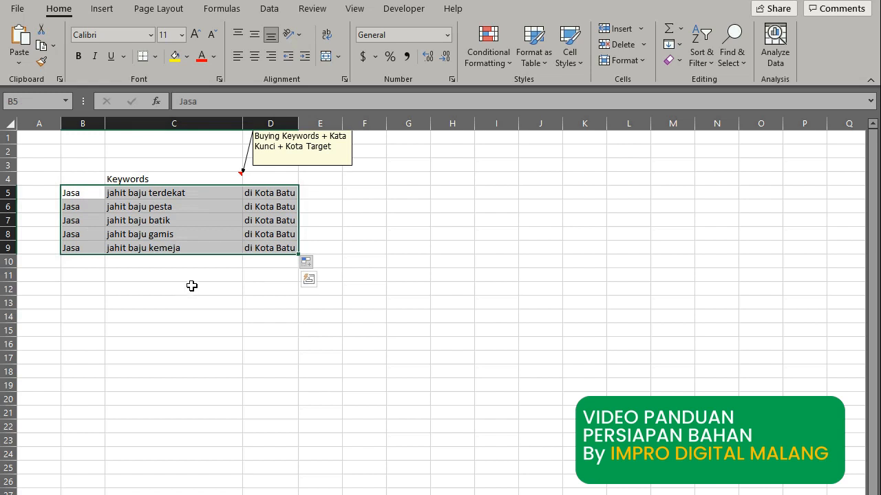
Select the Jasa, keyword and city block B5:D9 for copying.
{"action": "left_click", "coordinate": [327, 194]}
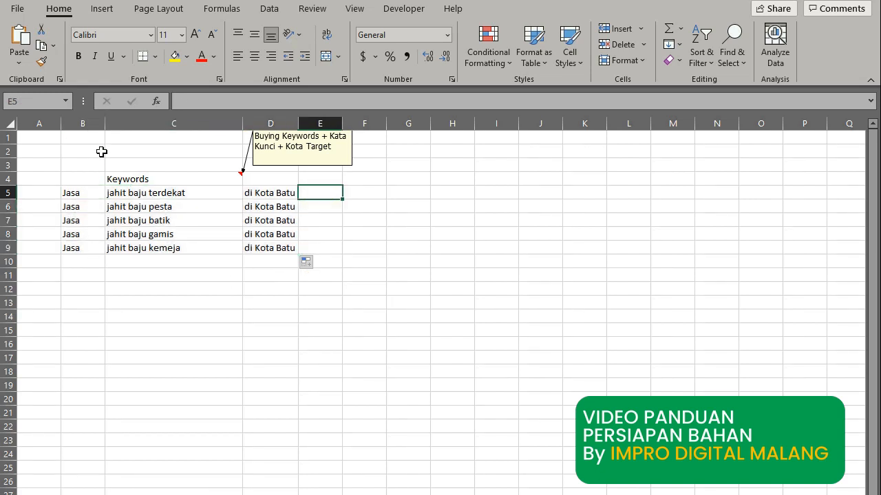
{"action": "left_click_drag", "start_coordinate": [94, 193], "coordinate": [264, 250]}
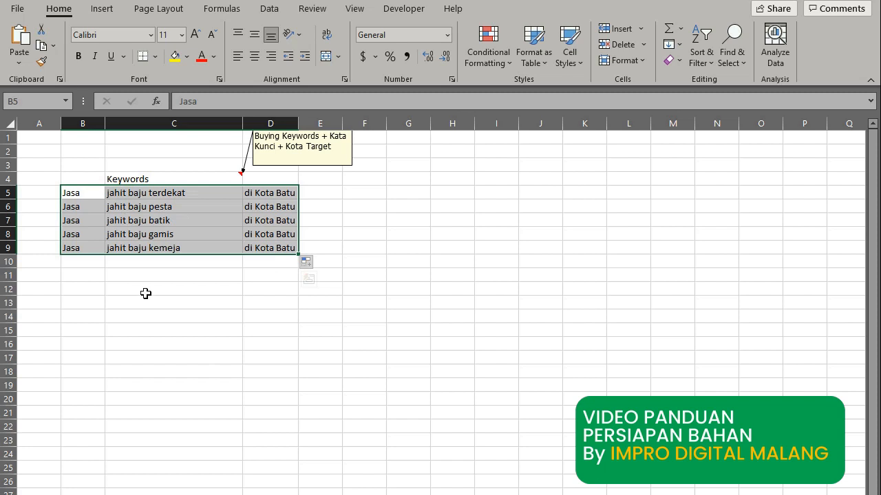
{"action": "left_click", "coordinate": [128, 193]}
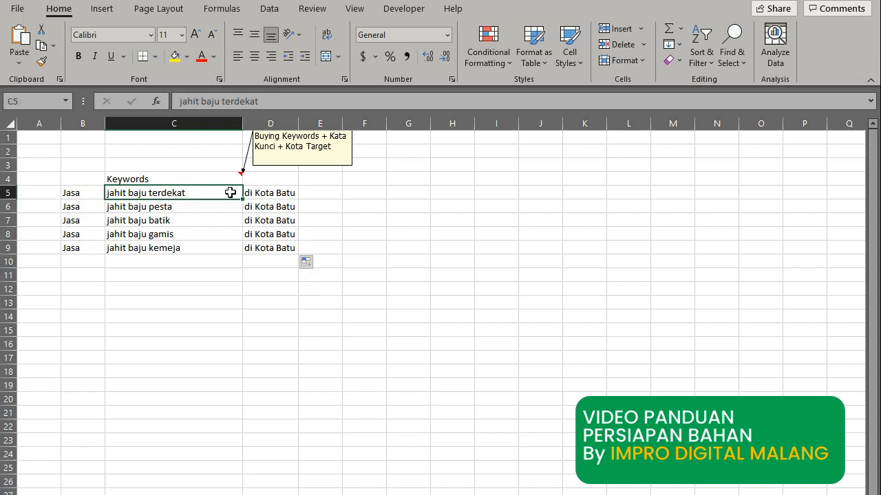
{"action": "left_click", "coordinate": [195, 206]}
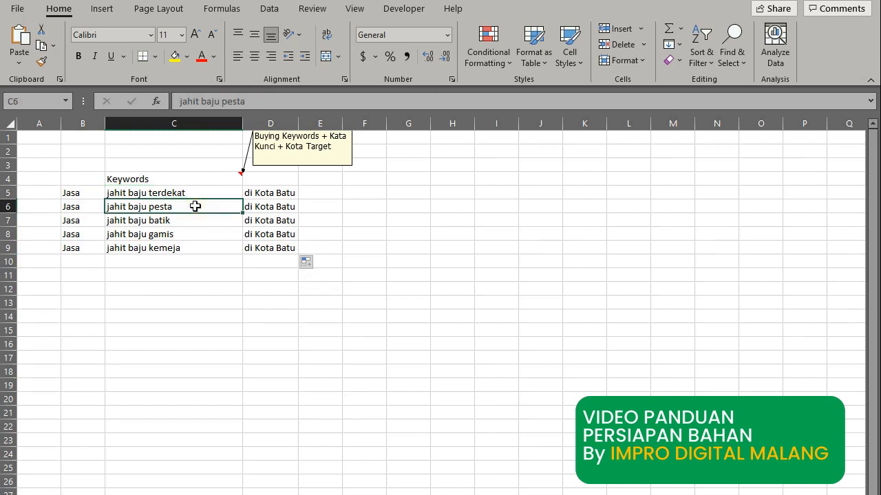
{"action": "left_click", "coordinate": [173, 290]}
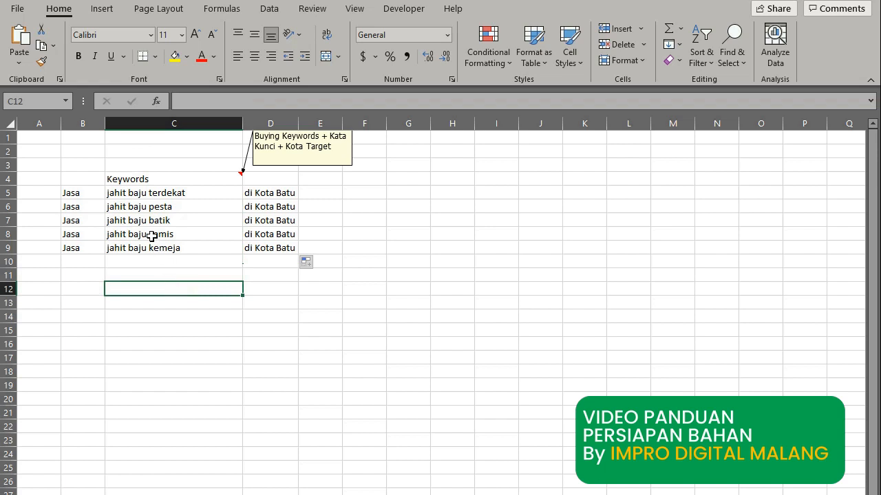
{"action": "left_click_drag", "start_coordinate": [90, 194], "coordinate": [257, 250]}
{"action": "key", "text": "ctrl+c"}
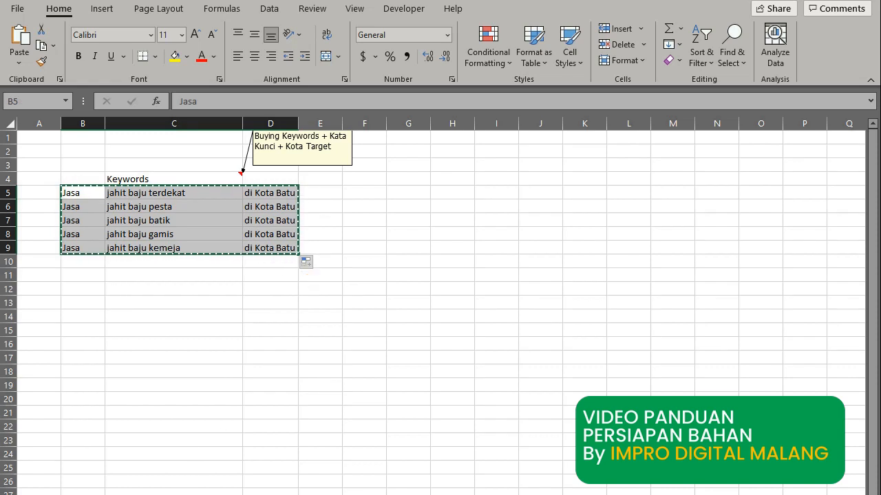
Launch Notepad from Run, paste the five keyword rows, and center the window.
{"action": "key", "text": "super+r"}
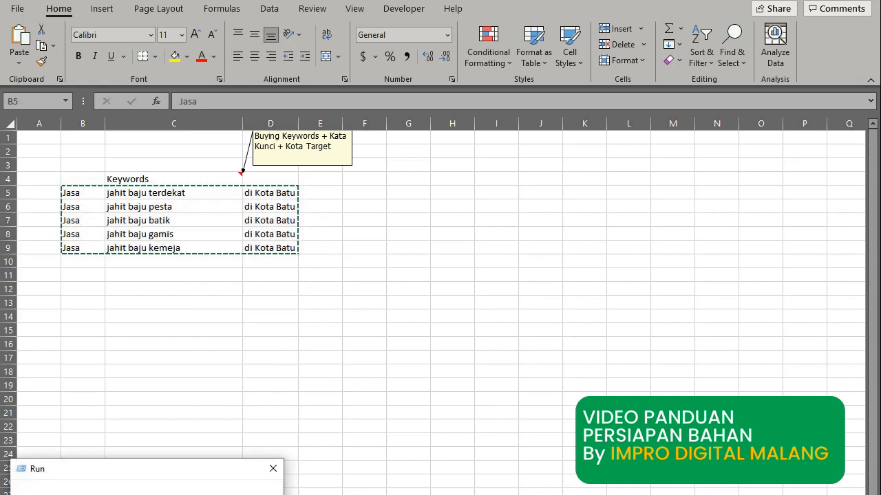
{"action": "key", "text": "Return"}
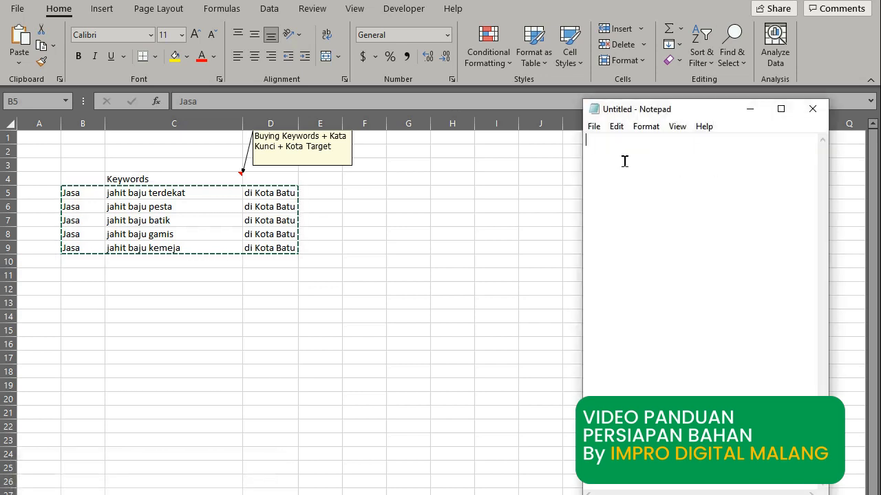
{"action": "key", "text": "ctrl+v"}
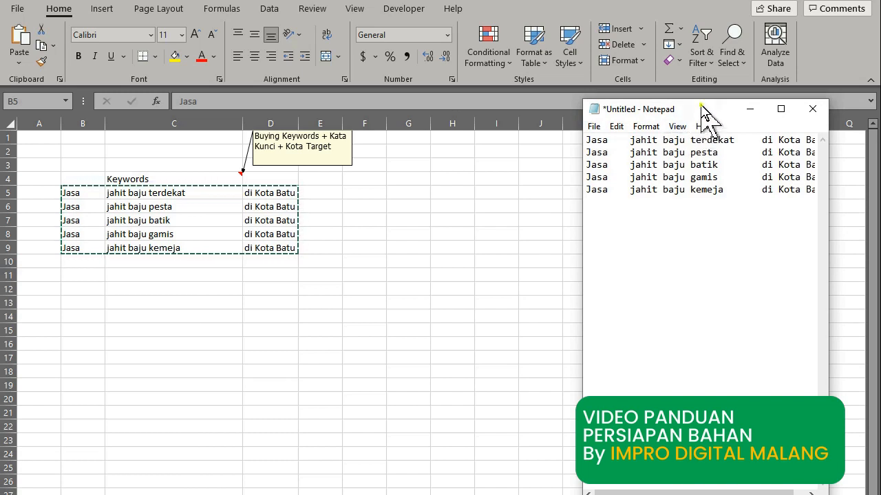
{"action": "left_click_drag", "start_coordinate": [702, 113], "coordinate": [571, 164]}
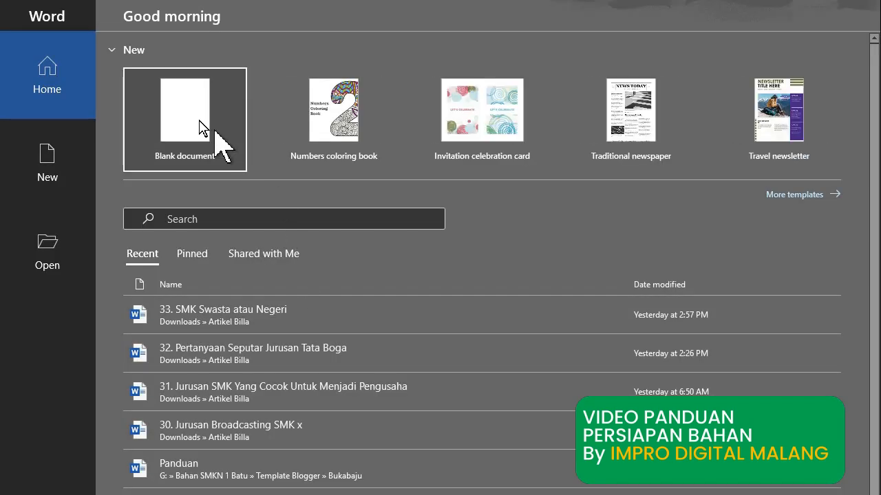
Paste the keyword rows into a new blank Word document as text only.
{"action": "left_click", "coordinate": [195, 119]}
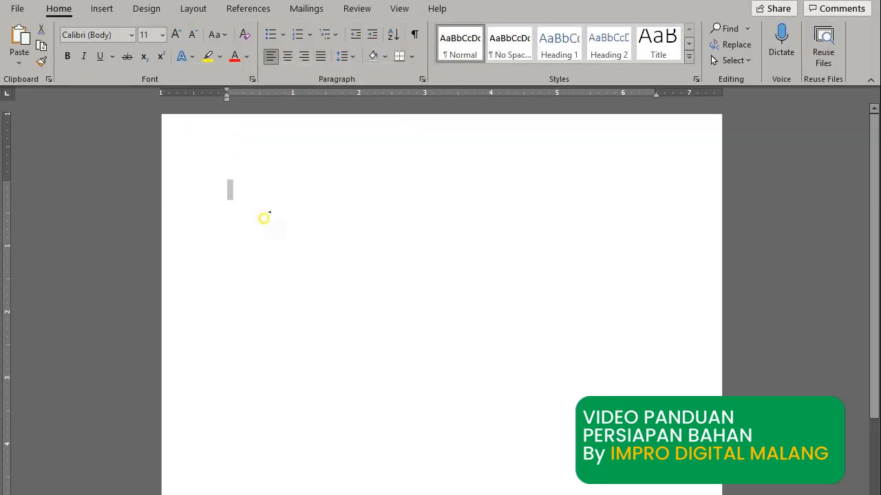
{"action": "right_click", "coordinate": [234, 188]}
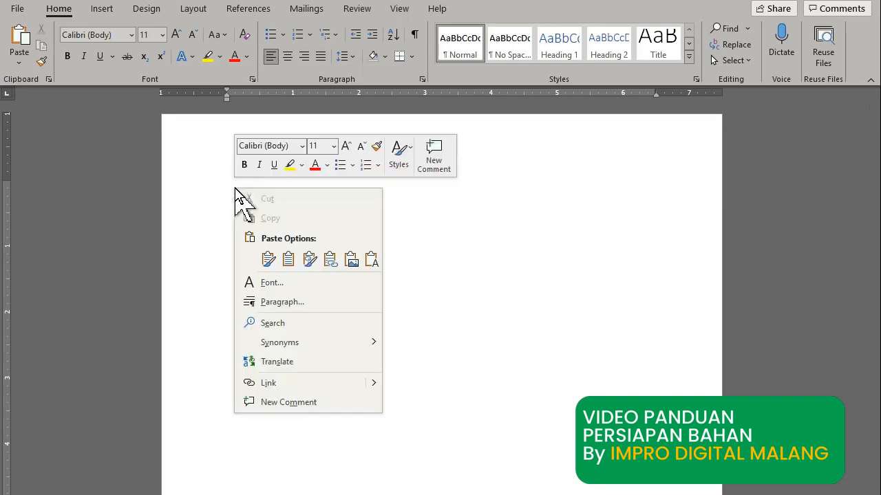
{"action": "left_click", "coordinate": [371, 260]}
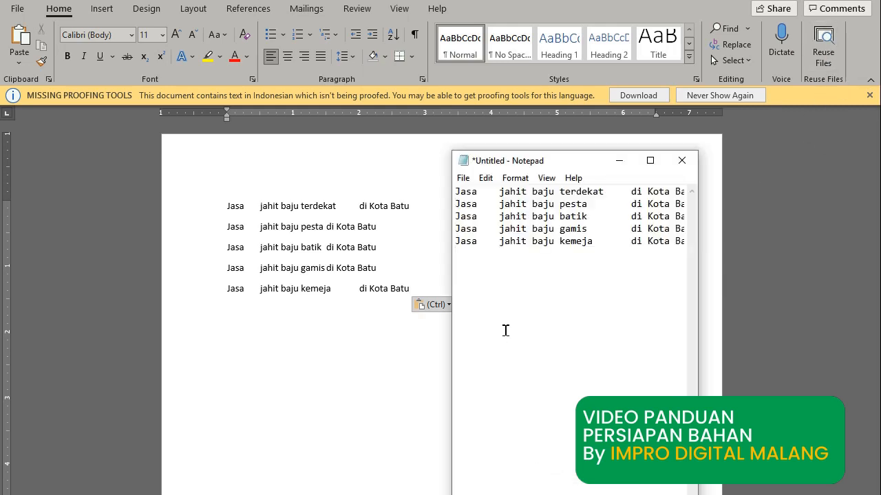
Maximize Notepad and add a blank line above the keyword text.
{"action": "left_click", "coordinate": [650, 161]}
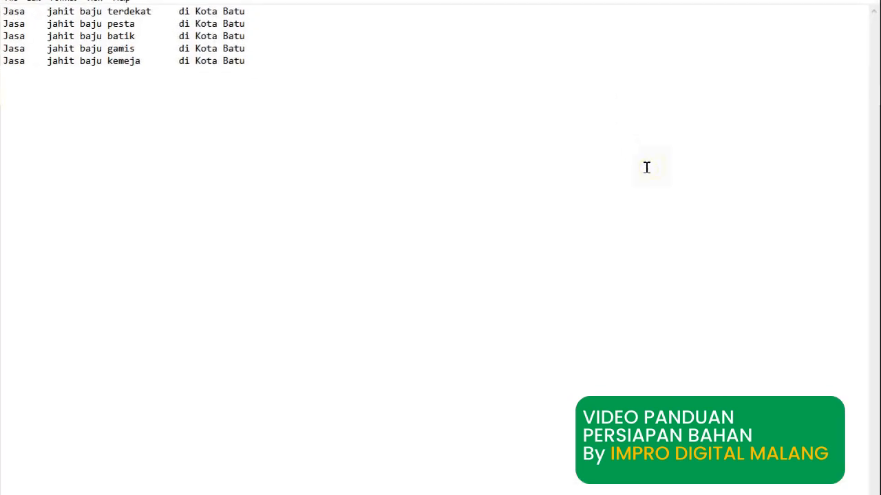
{"action": "left_click", "coordinate": [3, 11]}
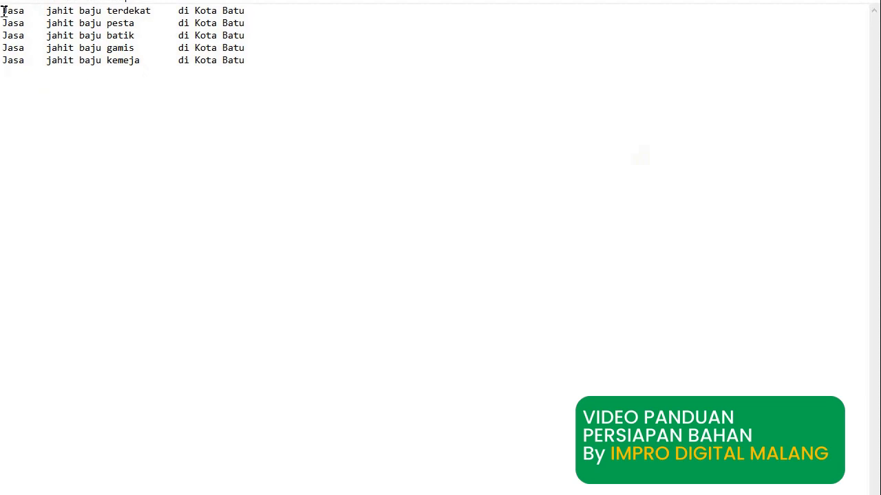
{"action": "key", "text": "Return"}
{"action": "key", "text": "Return"}
{"action": "key", "text": "Return"}
{"action": "key", "text": "Return"}
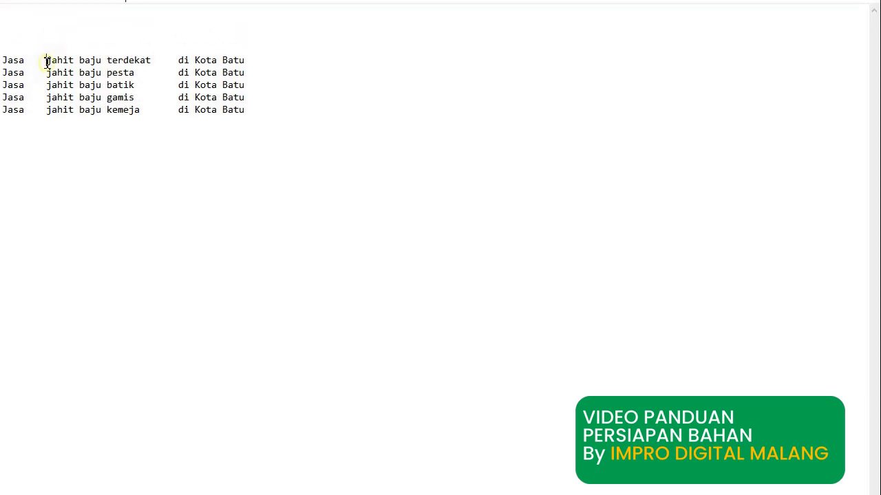
Copy the tab gap after 'Jasa', select all text, and bring up Replace.
{"action": "left_click_drag", "start_coordinate": [46, 62], "coordinate": [25, 63]}
{"action": "left_click", "coordinate": [78, 183]}
{"action": "left_click", "coordinate": [25, 60]}
{"action": "left_click_drag", "start_coordinate": [27, 60], "coordinate": [41, 61]}
{"action": "right_click", "coordinate": [30, 58]}
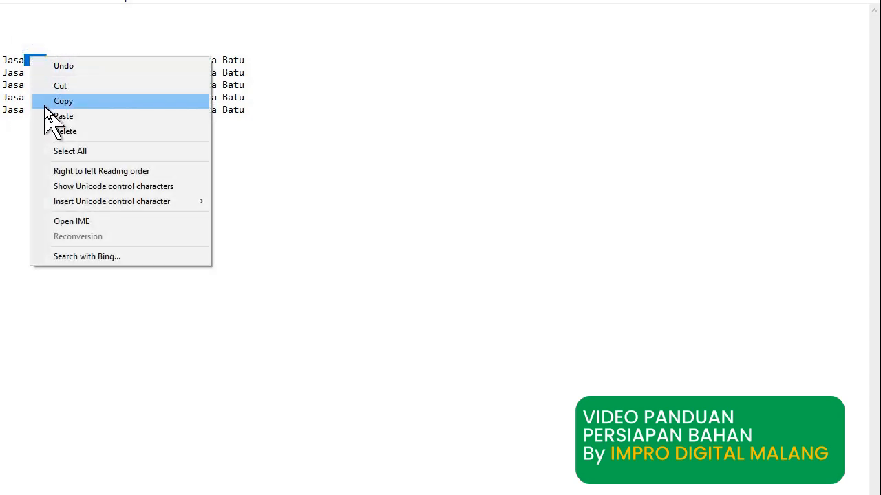
{"action": "left_click", "coordinate": [49, 101]}
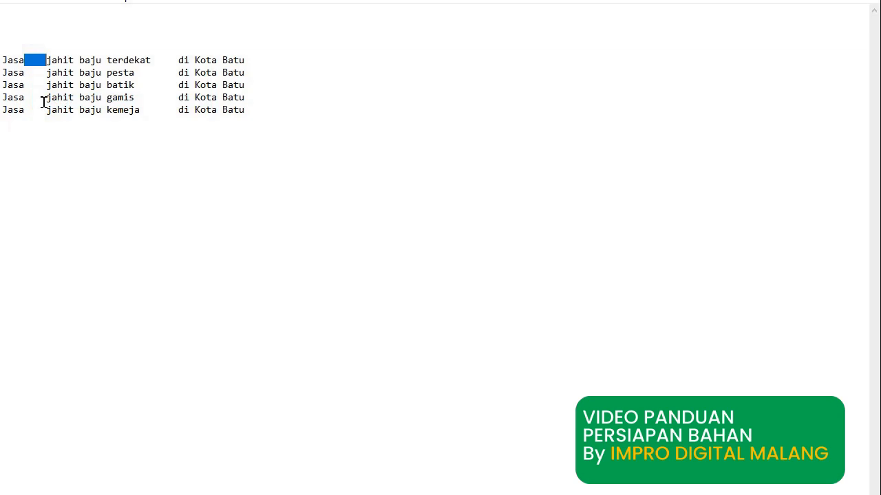
{"action": "left_click", "coordinate": [84, 186]}
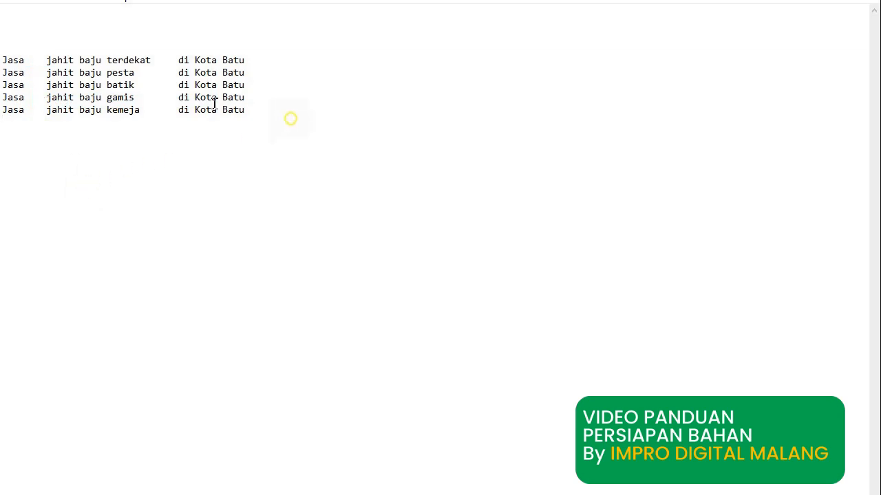
{"action": "key", "text": "ctrl+a"}
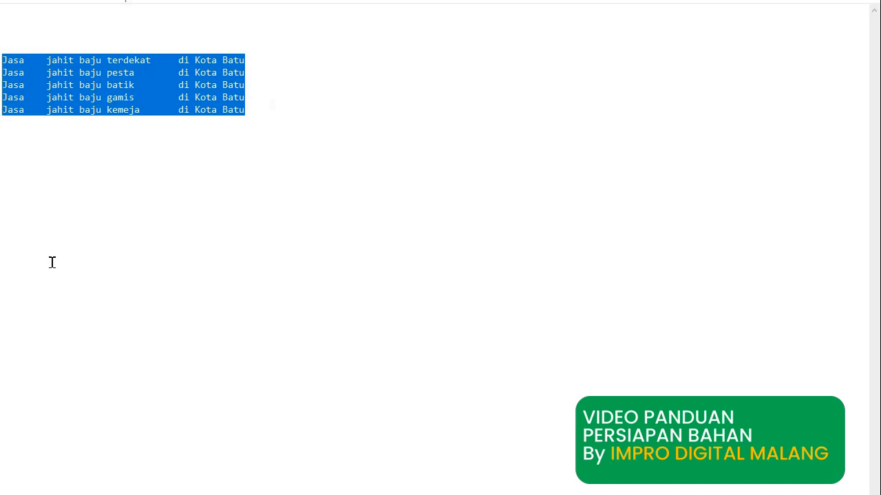
{"action": "key", "text": "ctrl+h"}
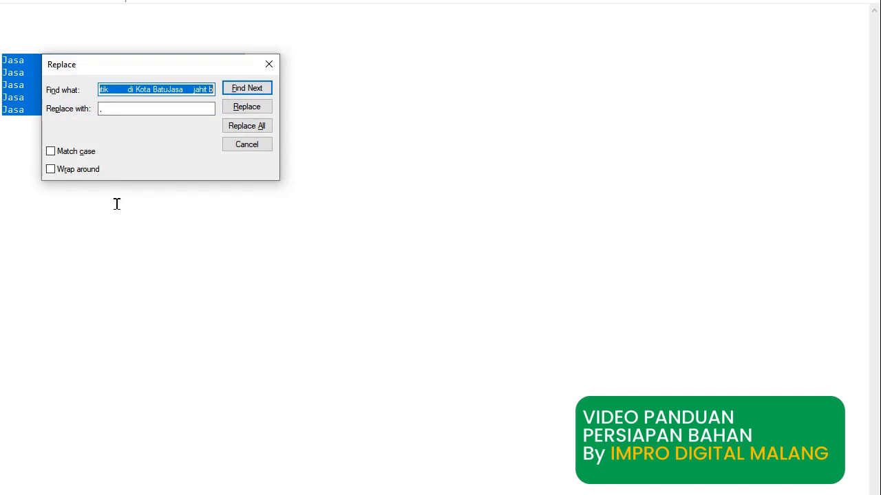
Replace all tab gaps so lines read like 'Jasa jahit baju terdekat di Kota Batu'.
{"action": "key", "text": "Delete"}
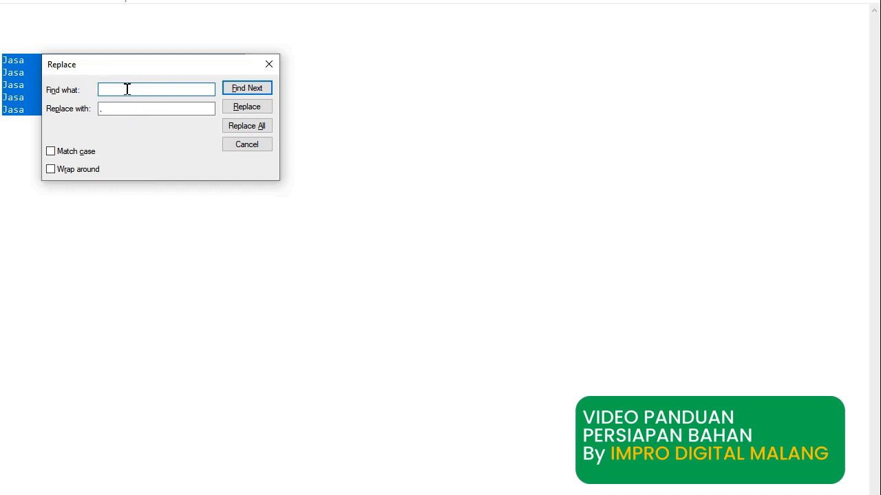
{"action": "left_click", "coordinate": [126, 104]}
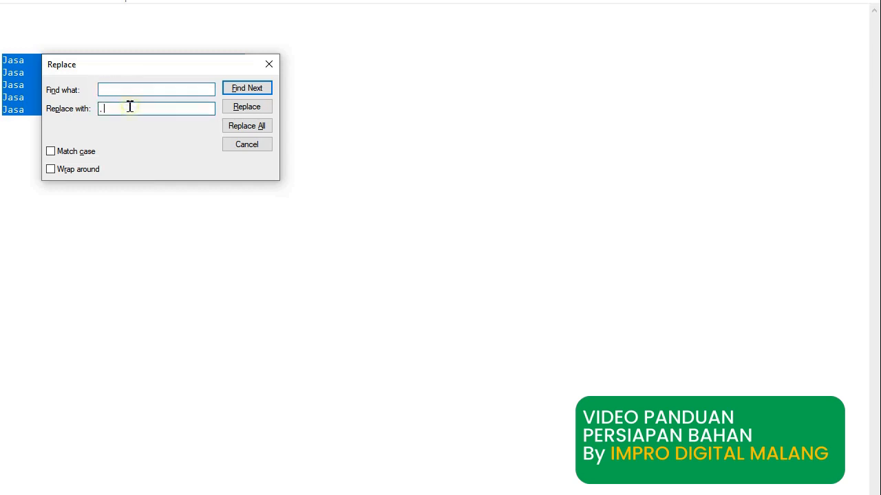
{"action": "key", "text": "BackSpace"}
{"action": "left_click", "coordinate": [252, 126]}
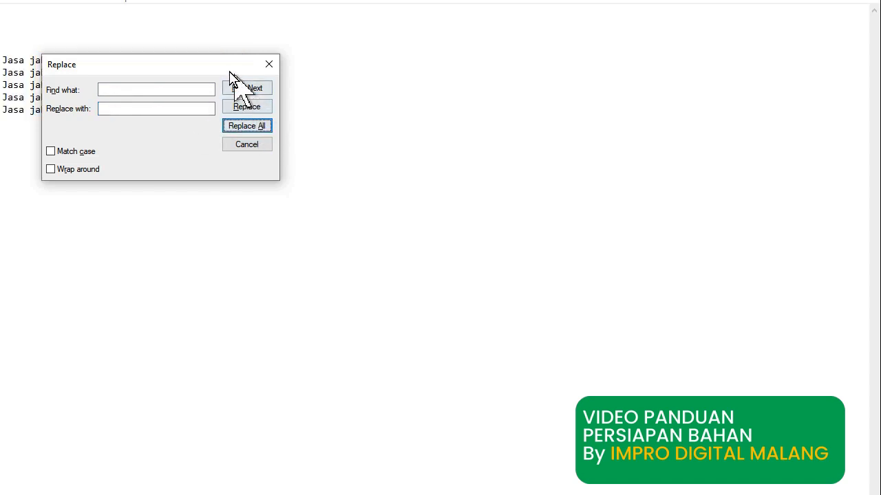
Select the five cleaned keyword lines and switch back to Excel.
{"action": "left_click_drag", "start_coordinate": [231, 72], "coordinate": [285, 185]}
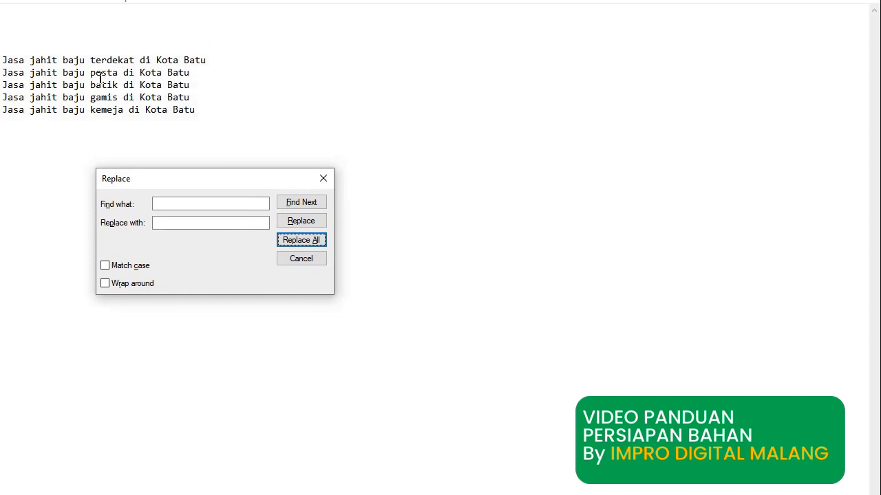
{"action": "left_click_drag", "start_coordinate": [221, 112], "coordinate": [1, 59]}
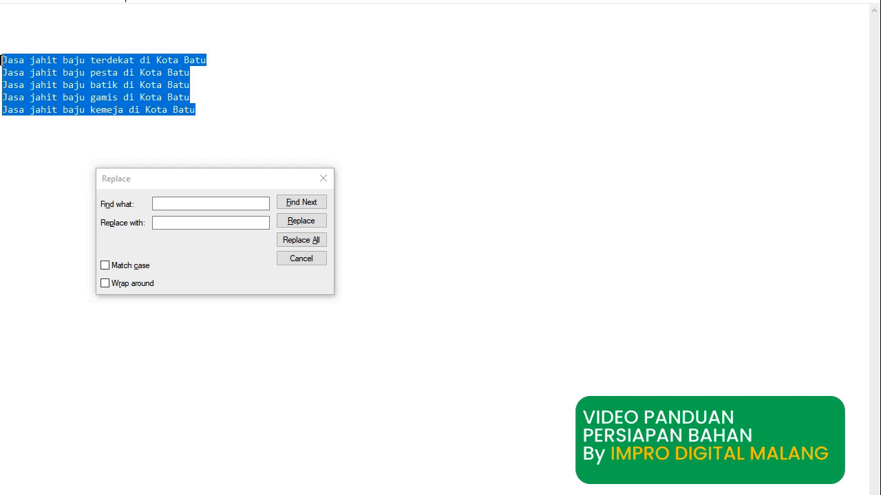
{"action": "key", "text": "alt+Tab"}
{"action": "key", "text": "alt+Tab"}
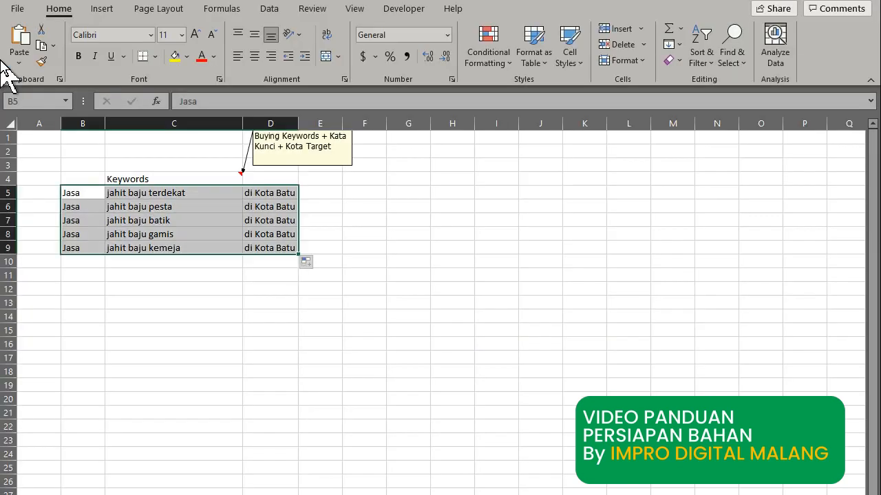
Paste the full keyword phrases into C5:C9 and autofit column C to fit them.
{"action": "left_click", "coordinate": [147, 277]}
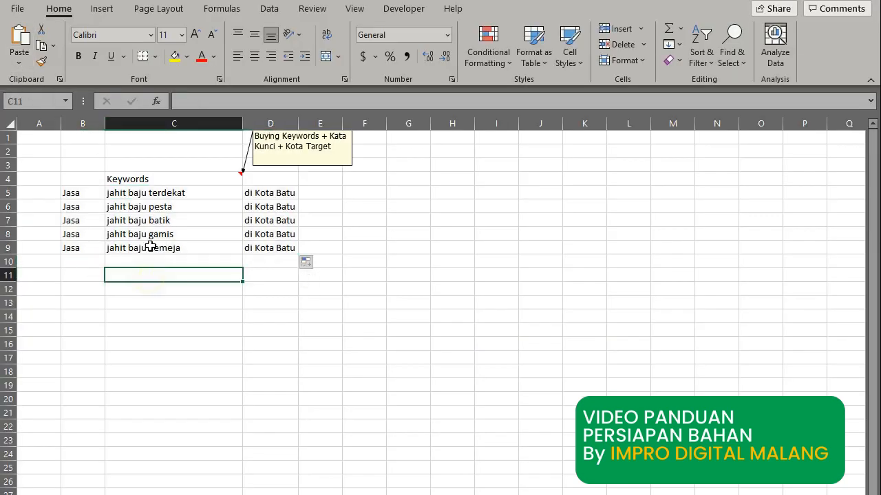
{"action": "left_click", "coordinate": [165, 193]}
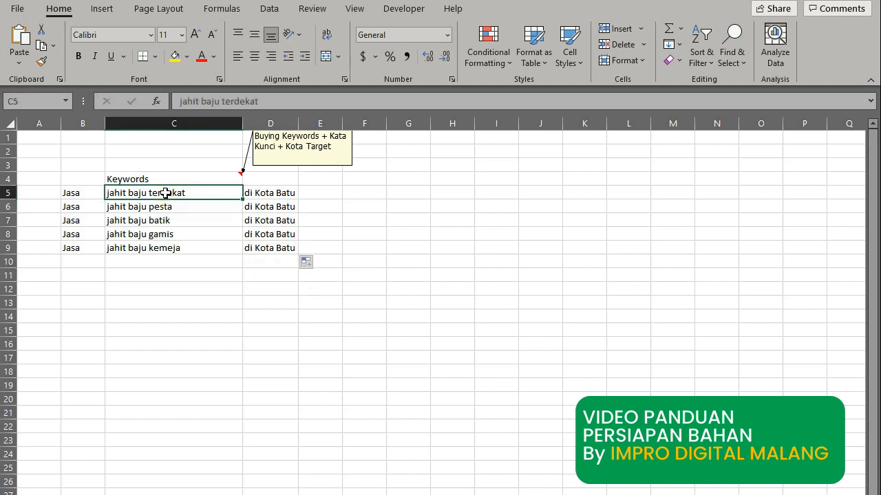
{"action": "key", "text": "ctrl+v"}
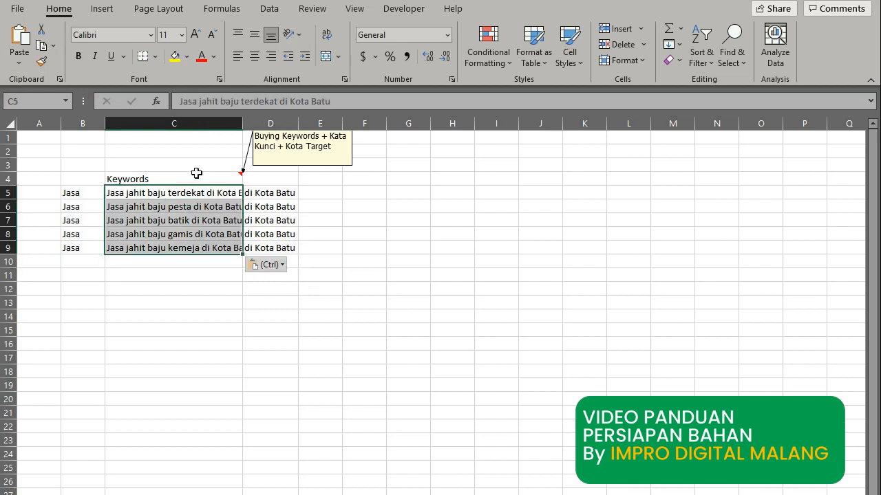
{"action": "double_click", "coordinate": [243, 128]}
{"action": "left_click", "coordinate": [182, 299]}
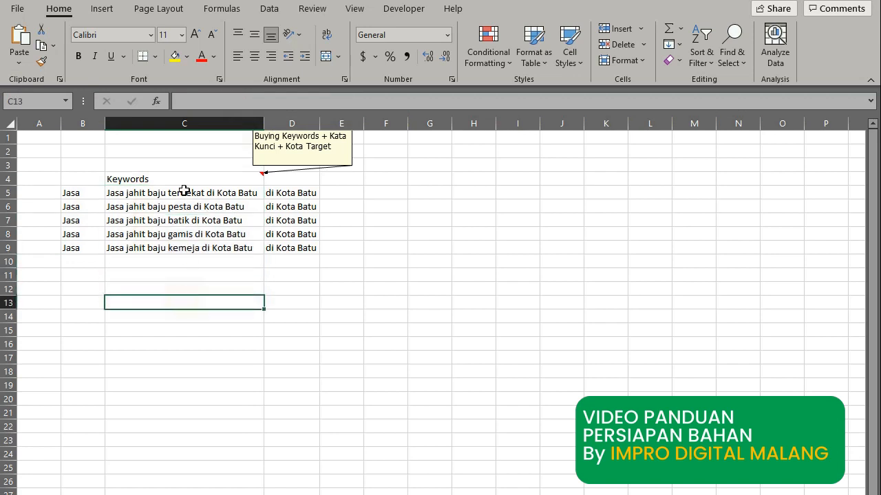
{"action": "left_click", "coordinate": [185, 123]}
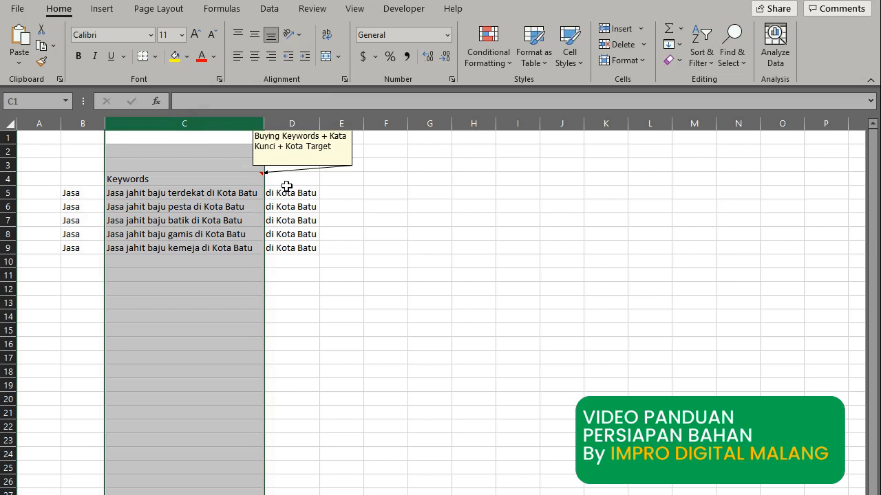
Delete the 'Jasa' column B and the 'di Kota Batu' column.
{"action": "left_click", "coordinate": [92, 124]}
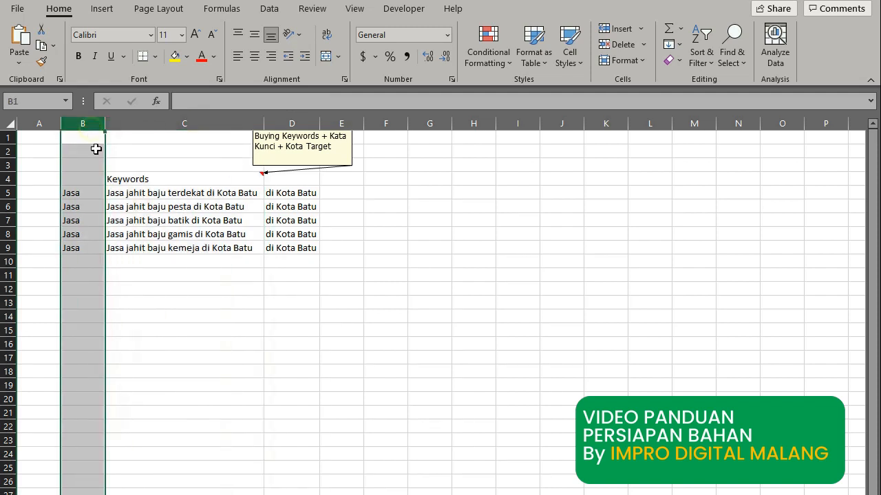
{"action": "right_click", "coordinate": [88, 193]}
{"action": "left_click", "coordinate": [130, 326]}
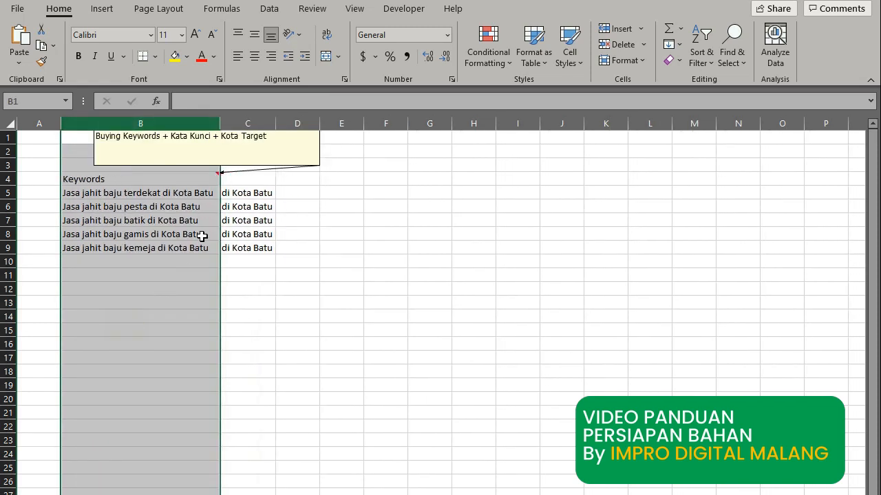
{"action": "left_click", "coordinate": [256, 123]}
{"action": "right_click", "coordinate": [253, 218]}
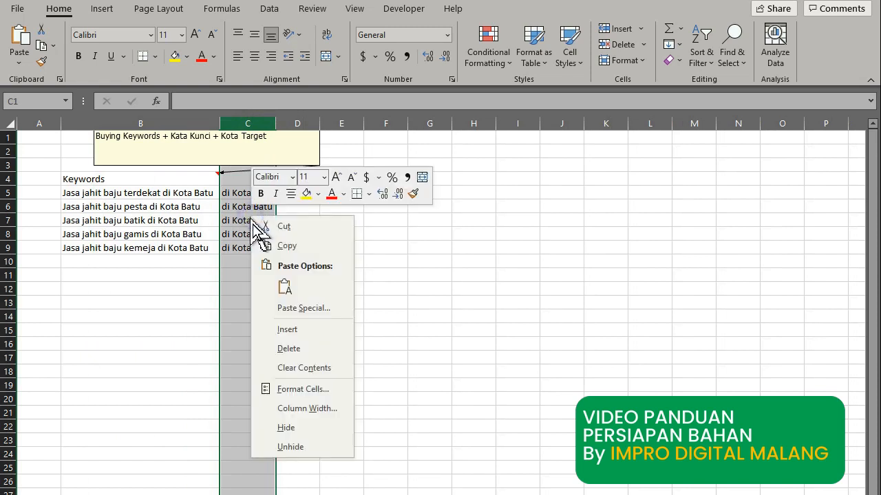
{"action": "left_click", "coordinate": [289, 348]}
{"action": "left_click", "coordinate": [305, 329]}
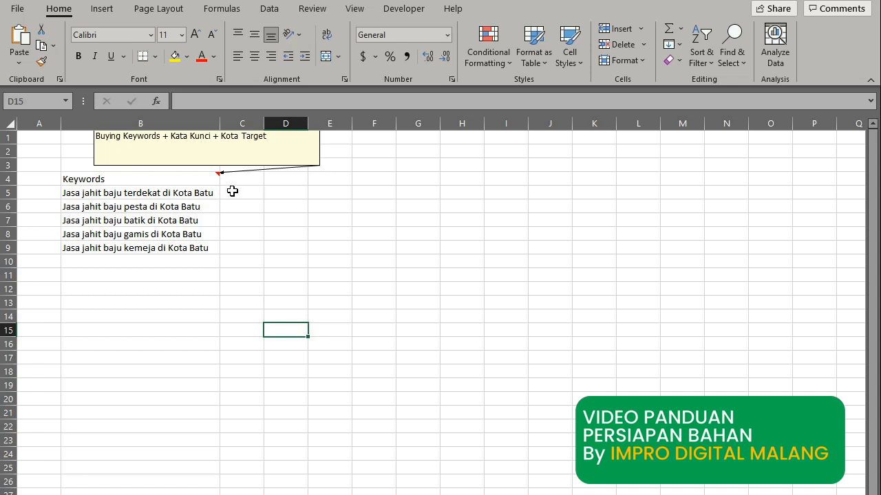
Enter =PROPER(B5) in C5 to title-case the first keyword.
{"action": "left_click", "coordinate": [233, 191]}
{"action": "left_click", "coordinate": [196, 101]}
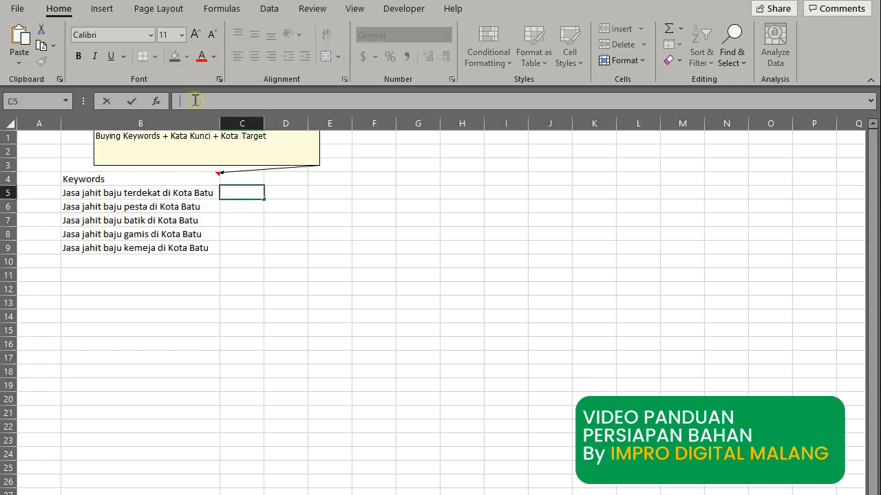
{"action": "type", "text": "="}
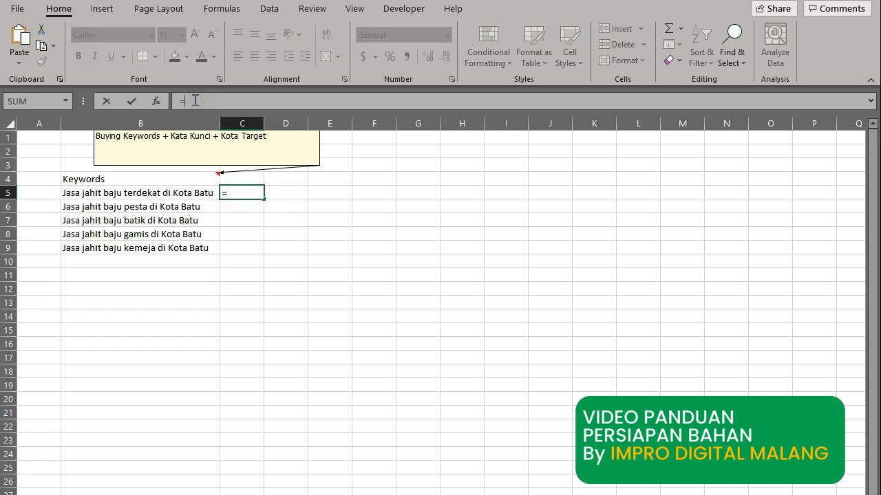
{"action": "type", "text": "p"}
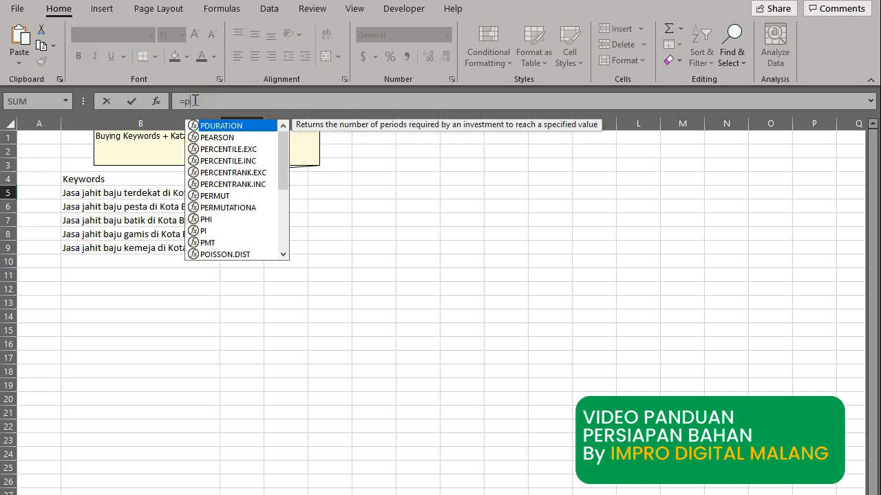
{"action": "type", "text": "roper"}
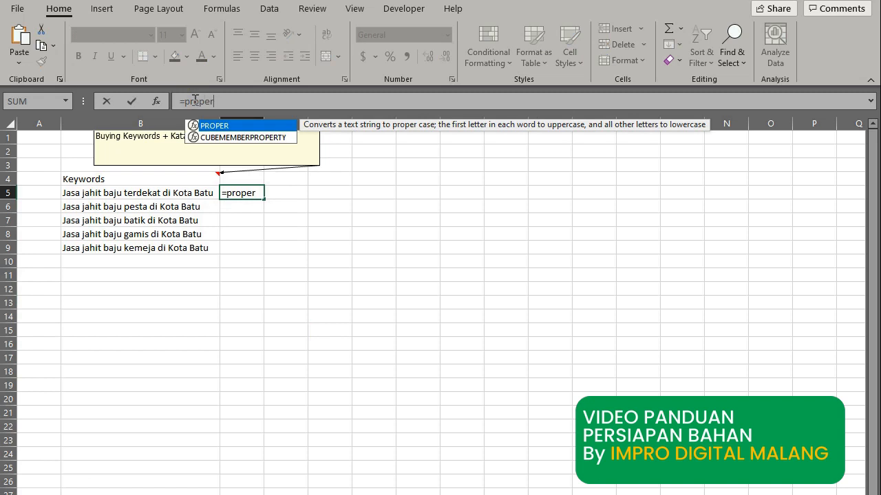
{"action": "type", "text": "("}
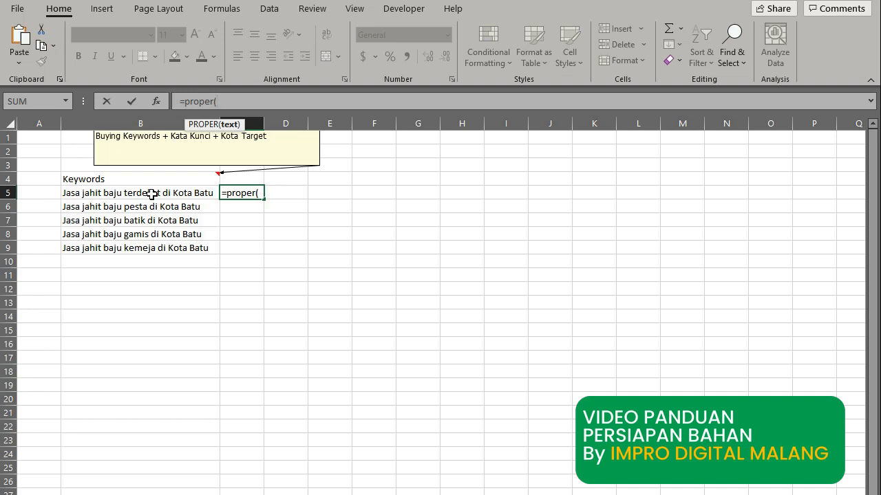
{"action": "left_click", "coordinate": [153, 194]}
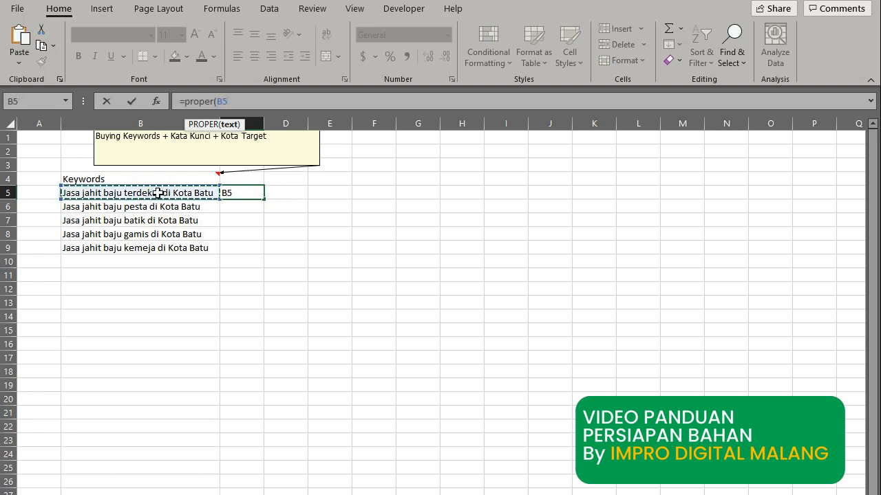
{"action": "type", "text": ")"}
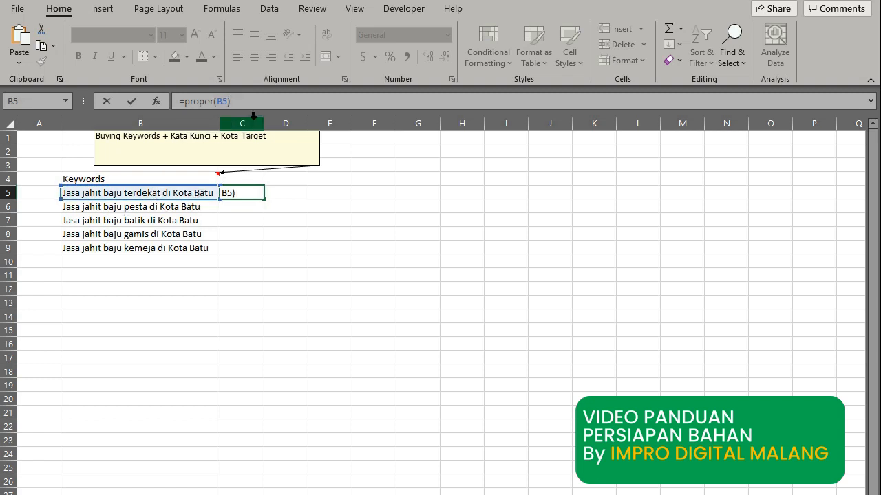
{"action": "key", "text": "Return"}
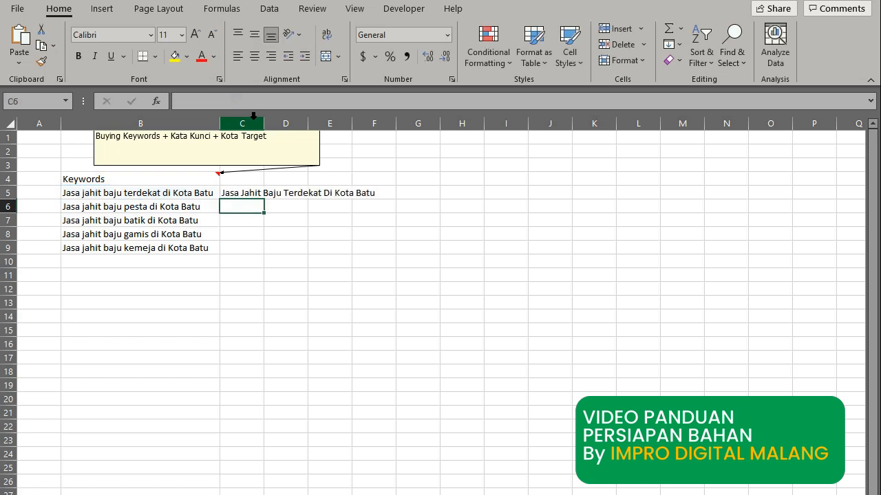
Widen column C and fill the PROPER formula down from C5 to C9.
{"action": "left_click_drag", "start_coordinate": [269, 126], "coordinate": [382, 126]}
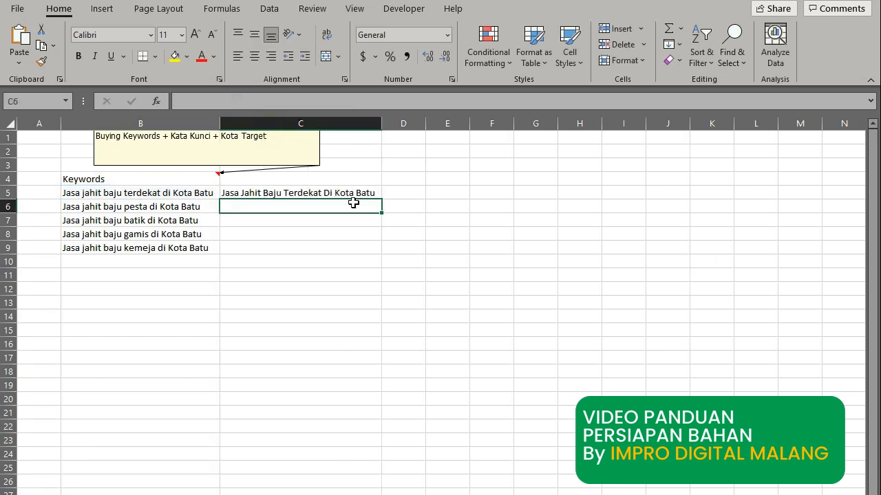
{"action": "left_click", "coordinate": [371, 196]}
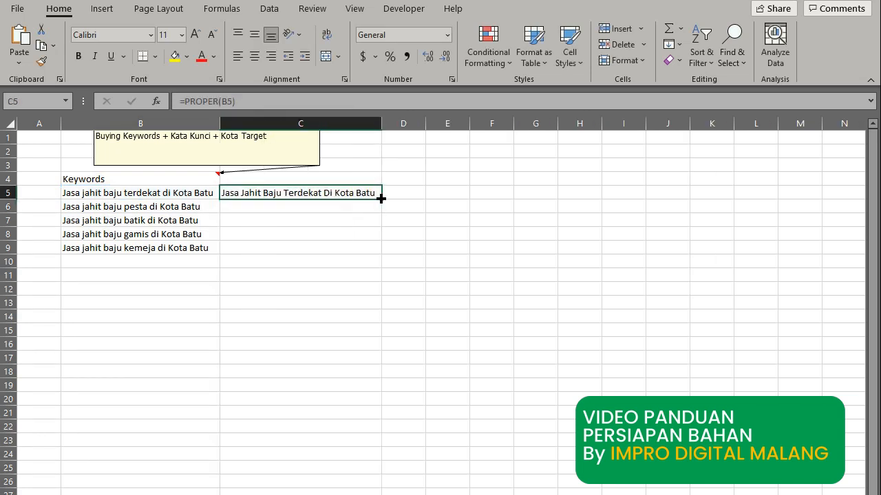
{"action": "left_click_drag", "start_coordinate": [381, 199], "coordinate": [378, 252]}
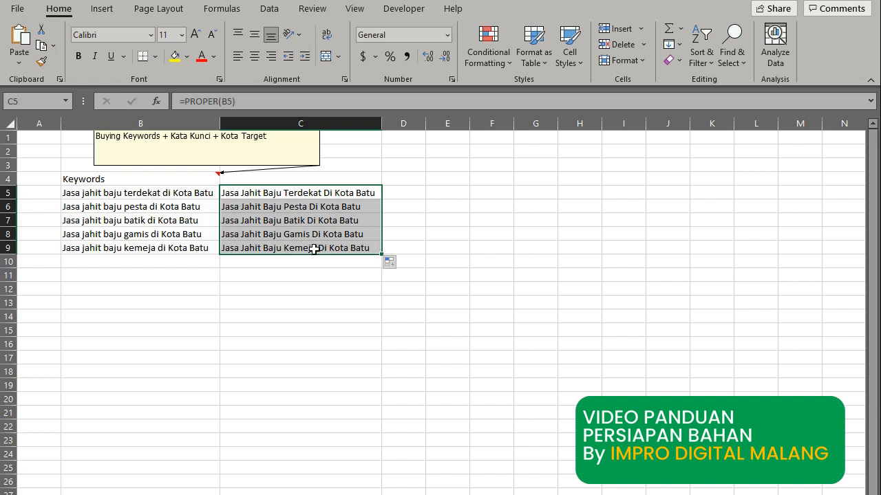
{"action": "left_click", "coordinate": [306, 289]}
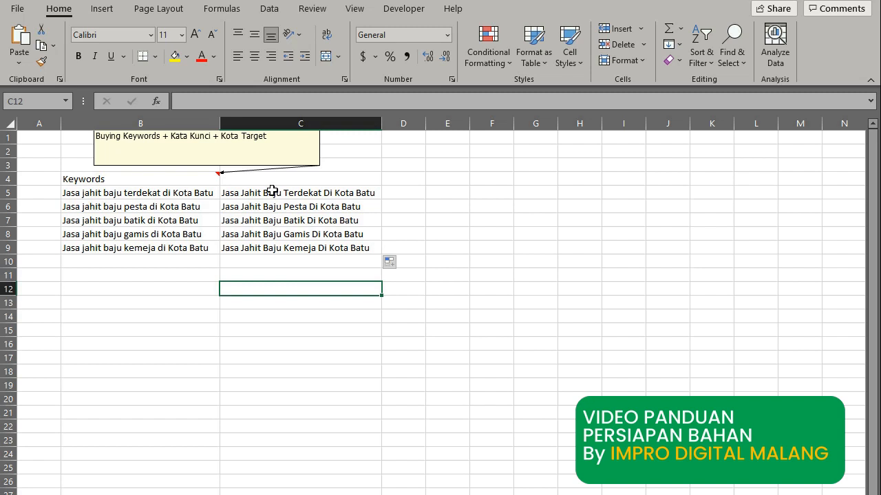
{"action": "left_click", "coordinate": [271, 193]}
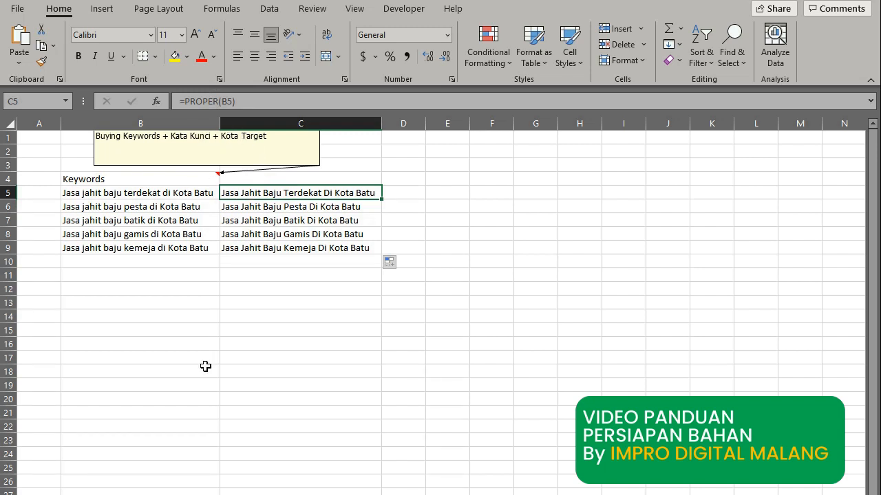
Paste the title-case results from C5:C9 as values over B5:B9.
{"action": "left_click", "coordinate": [240, 313]}
{"action": "left_click_drag", "start_coordinate": [230, 195], "coordinate": [249, 250]}
{"action": "key", "text": "ctrl+c"}
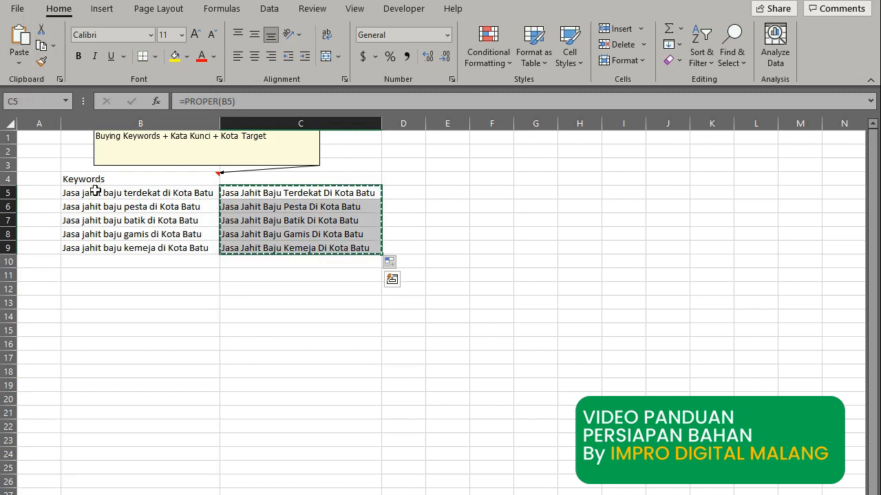
{"action": "left_click", "coordinate": [122, 192]}
{"action": "left_click", "coordinate": [19, 65]}
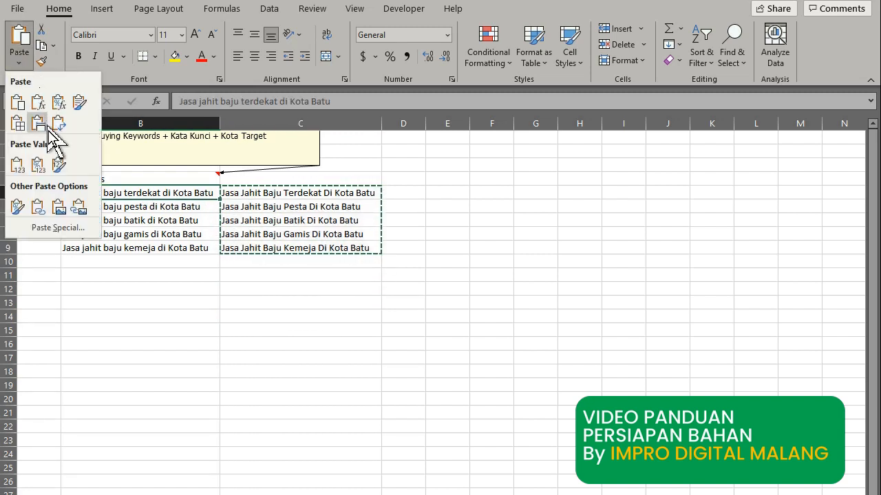
{"action": "left_click", "coordinate": [15, 168]}
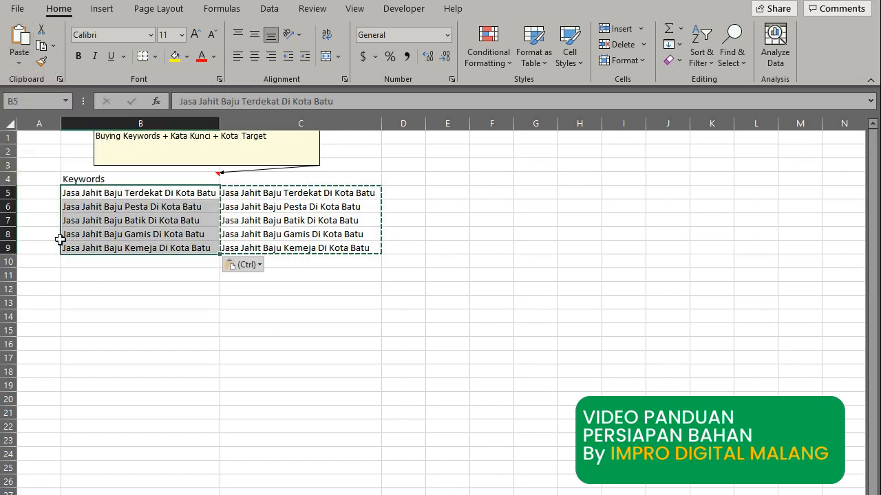
{"action": "left_click", "coordinate": [132, 350]}
Delete the formula column C.
{"action": "left_click", "coordinate": [274, 125]}
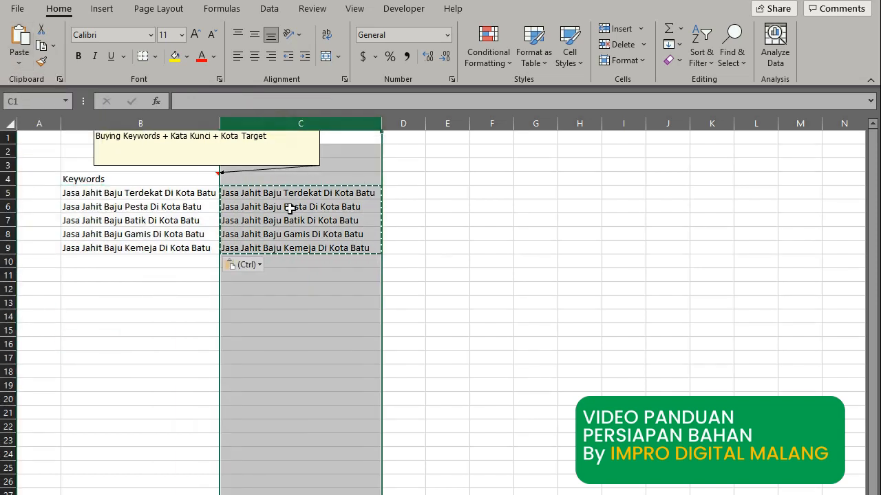
{"action": "right_click", "coordinate": [289, 213]}
{"action": "left_click", "coordinate": [326, 352]}
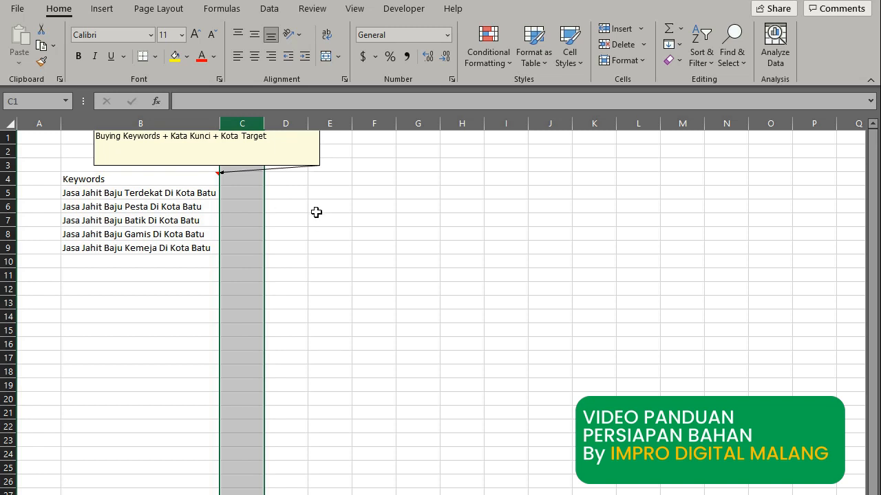
Hide the note on the Keywords header cell B4.
{"action": "left_click", "coordinate": [198, 180]}
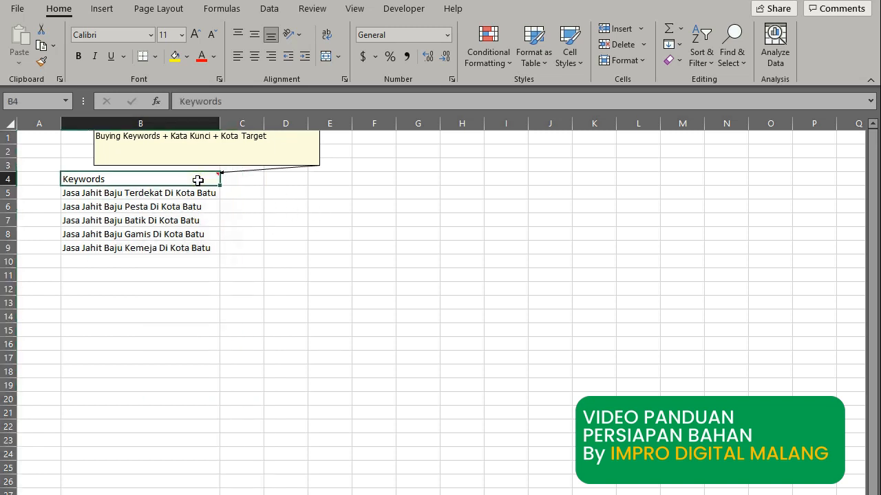
{"action": "right_click", "coordinate": [197, 179]}
{"action": "right_click", "coordinate": [198, 179]}
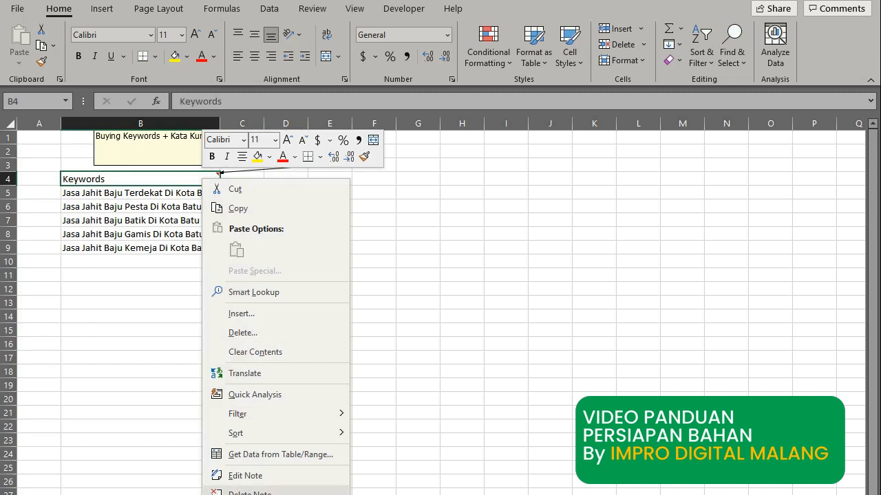
{"action": "left_click", "coordinate": [261, 494]}
{"action": "left_click", "coordinate": [277, 271]}
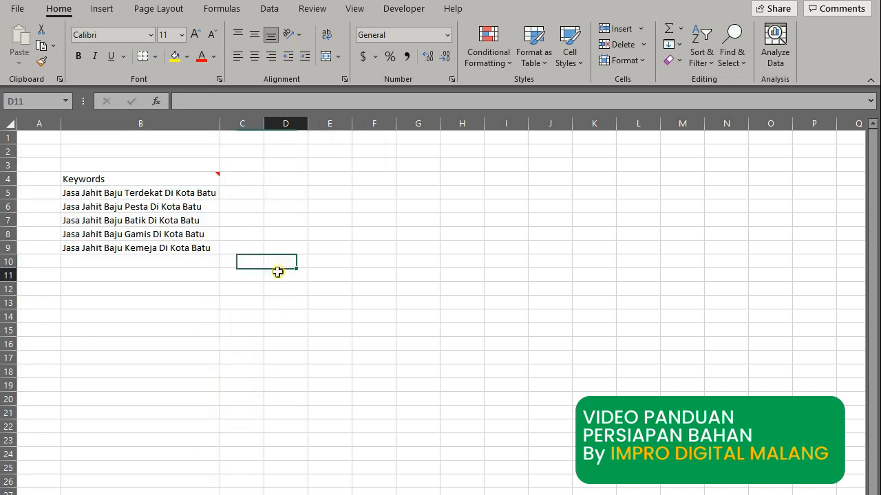
Enter the heading JUDUL in cell D4.
{"action": "left_click", "coordinate": [286, 181]}
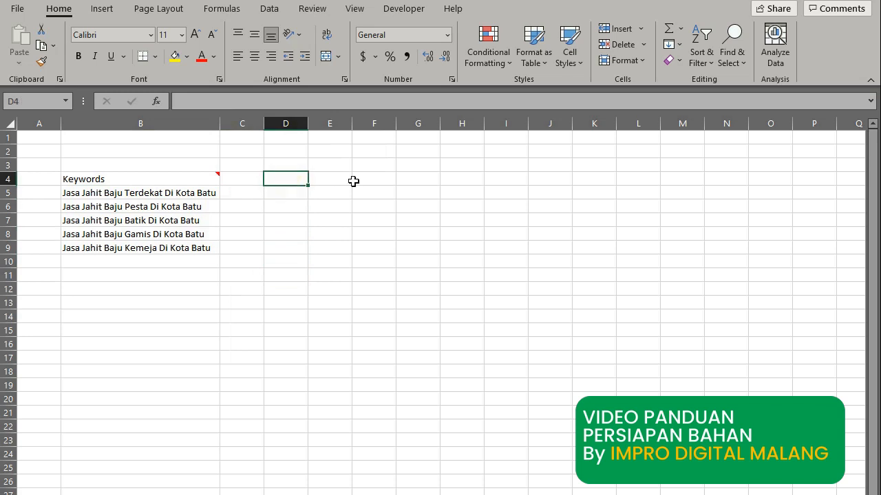
{"action": "type", "text": "JUDU"}
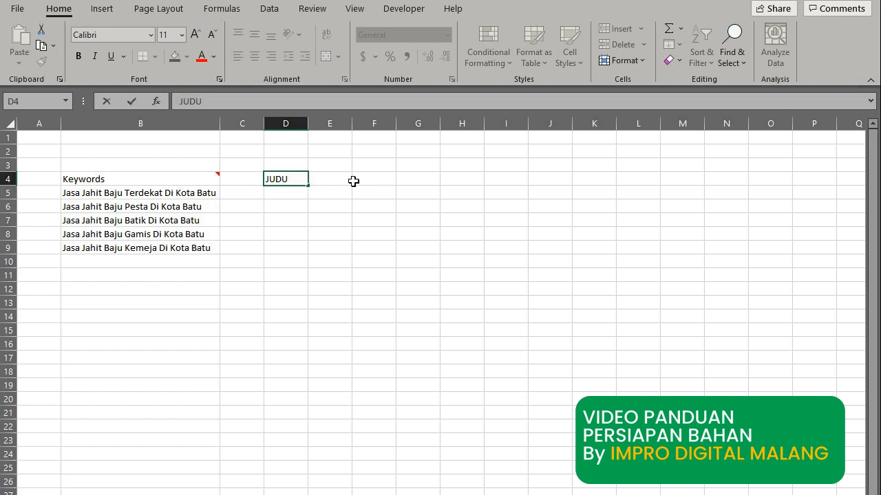
{"action": "type", "text": "L"}
{"action": "key", "text": "Return"}
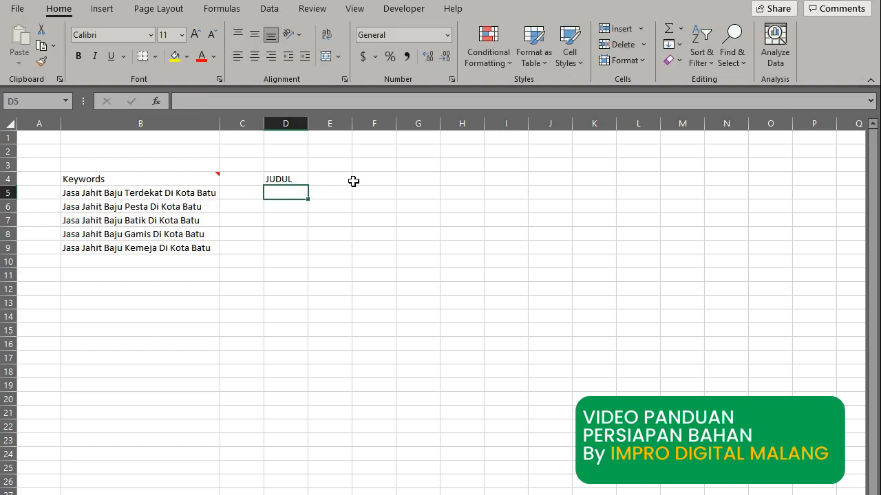
Paste the five keywords from B5:B9 as values into D5:D9 and auto-fit column D.
{"action": "left_click_drag", "start_coordinate": [139, 194], "coordinate": [145, 251]}
{"action": "key", "text": "ctrl+c"}
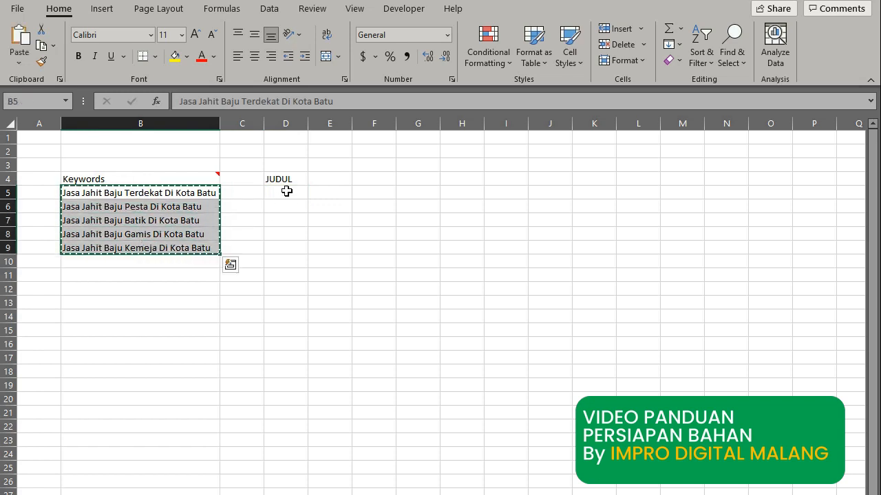
{"action": "left_click", "coordinate": [286, 191]}
{"action": "left_click", "coordinate": [19, 64]}
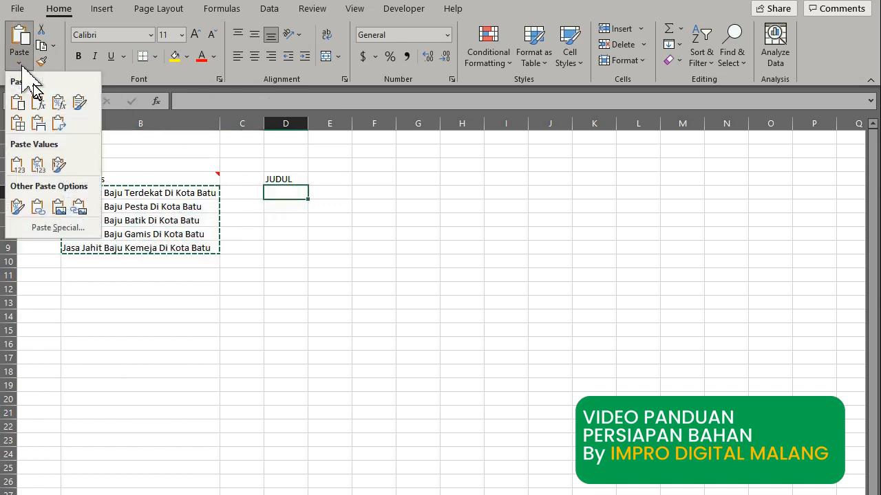
{"action": "left_click", "coordinate": [17, 165]}
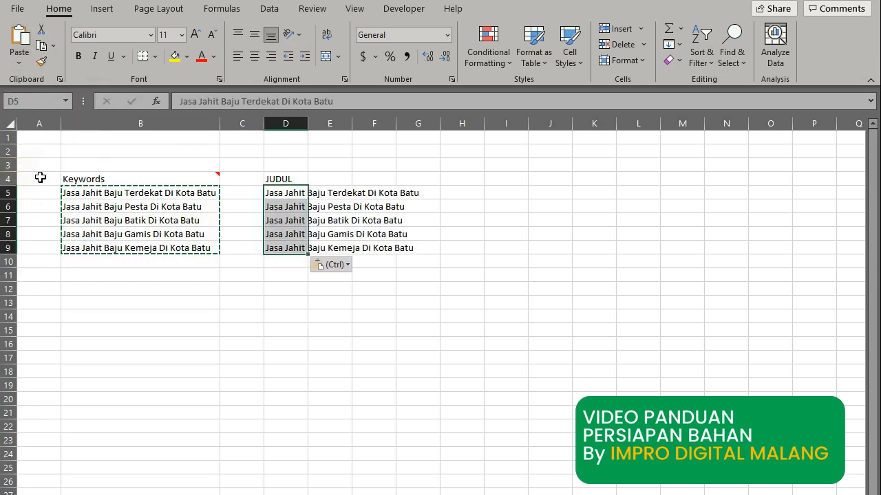
{"action": "left_click", "coordinate": [339, 358]}
{"action": "double_click", "coordinate": [308, 123]}
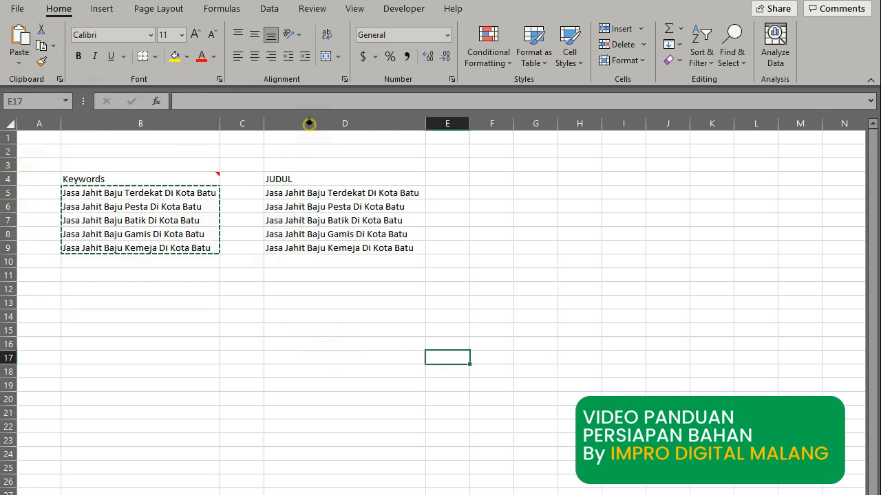
{"action": "left_click", "coordinate": [329, 179]}
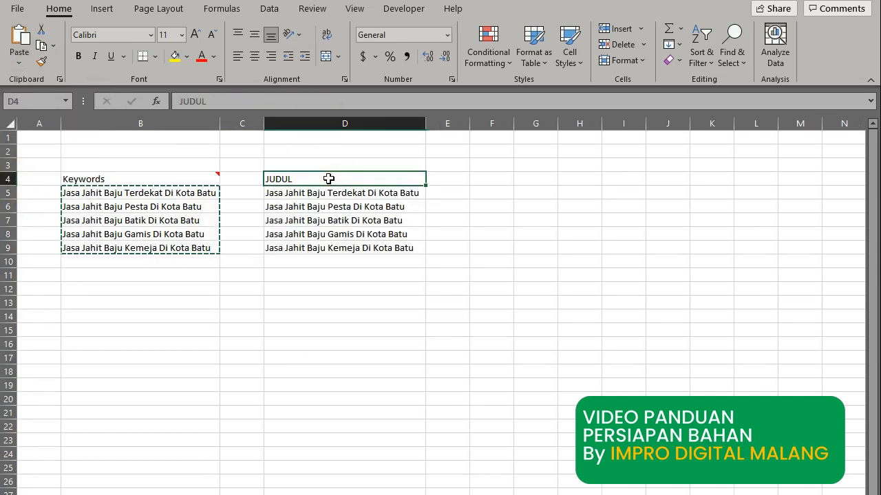
{"action": "right_click", "coordinate": [329, 179]}
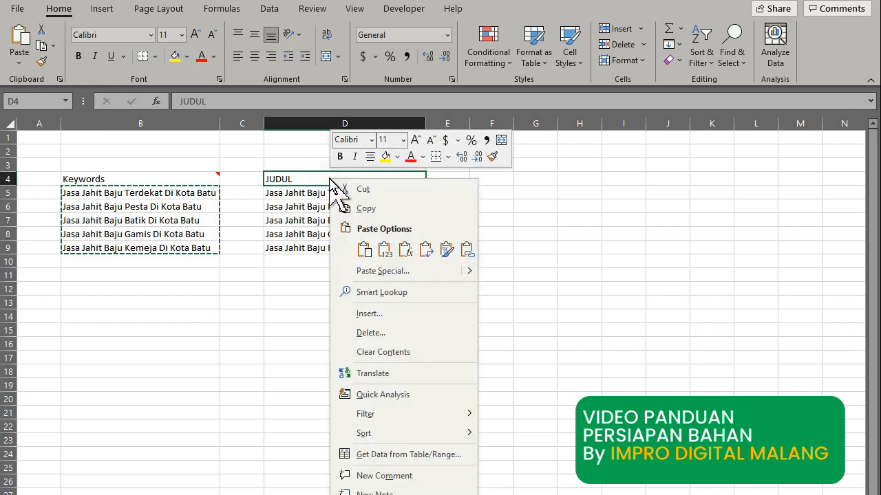
Add a note to D4 reading 'hp + KATA KUNCI'.
{"action": "left_click", "coordinate": [384, 480]}
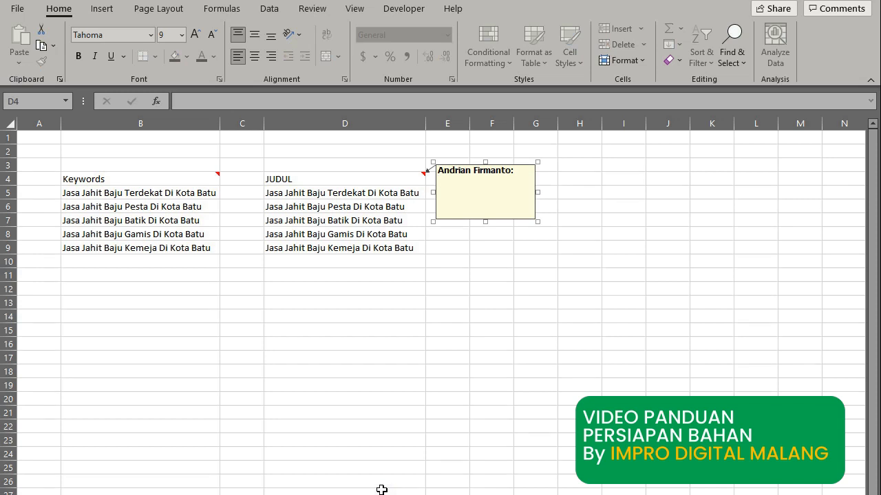
{"action": "left_click_drag", "start_coordinate": [445, 182], "coordinate": [428, 172]}
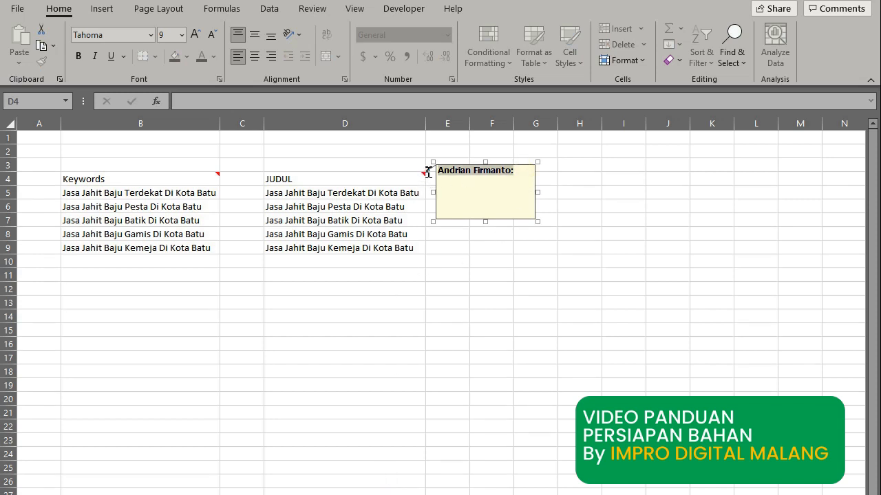
{"action": "type", "text": "np"}
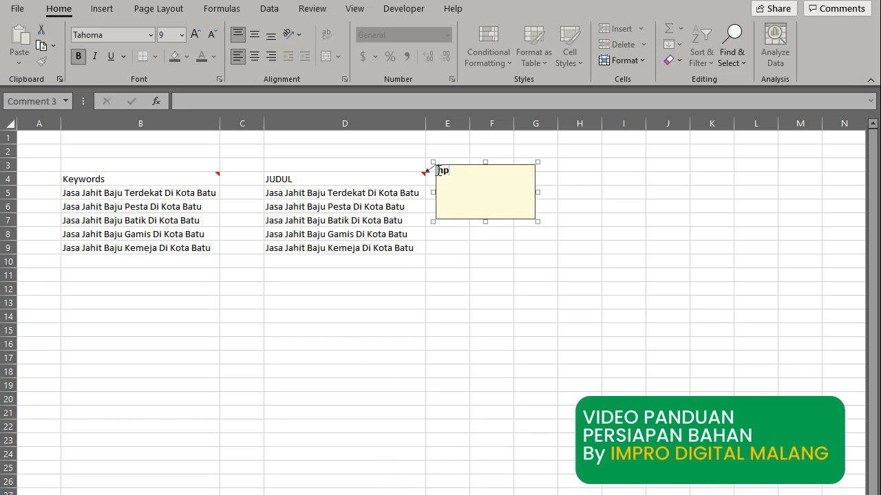
{"action": "type", "text": " + KATA KUNCI"}
{"action": "left_click", "coordinate": [477, 237]}
Shrink the D4 note box down to a single line.
{"action": "left_click", "coordinate": [415, 176]}
{"action": "right_click", "coordinate": [417, 178]}
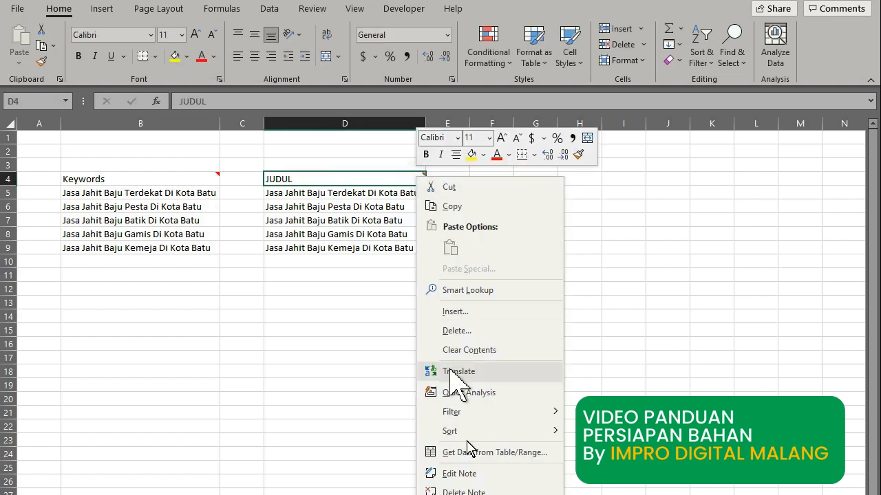
{"action": "left_click", "coordinate": [459, 474]}
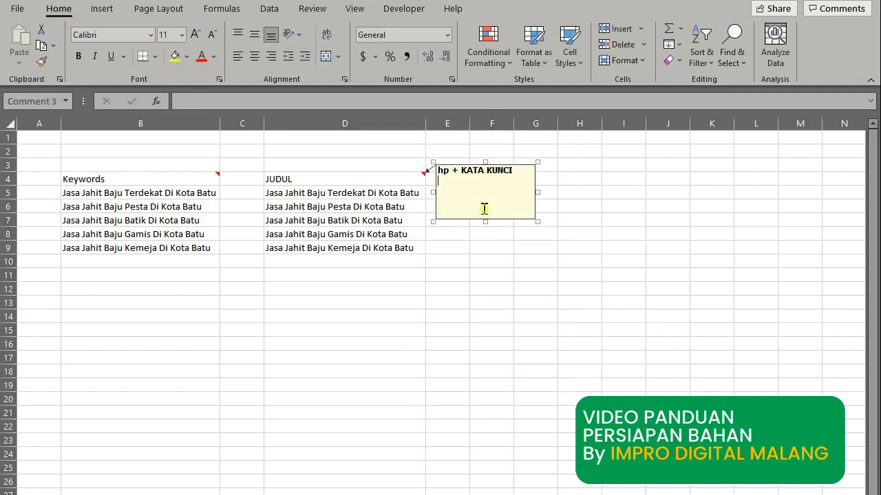
{"action": "left_click_drag", "start_coordinate": [486, 222], "coordinate": [486, 183]}
{"action": "left_click", "coordinate": [480, 232]}
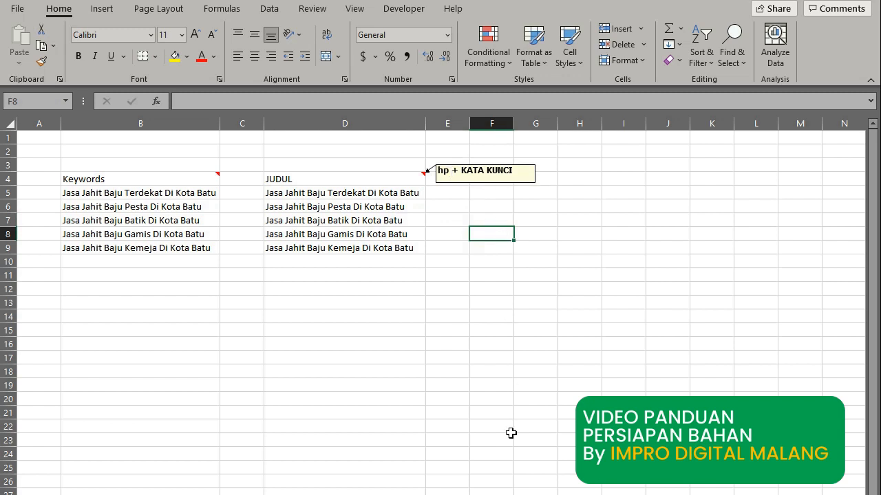
Open google.co.id in a new incognito Chrome window.
{"action": "left_click", "coordinate": [521, 494]}
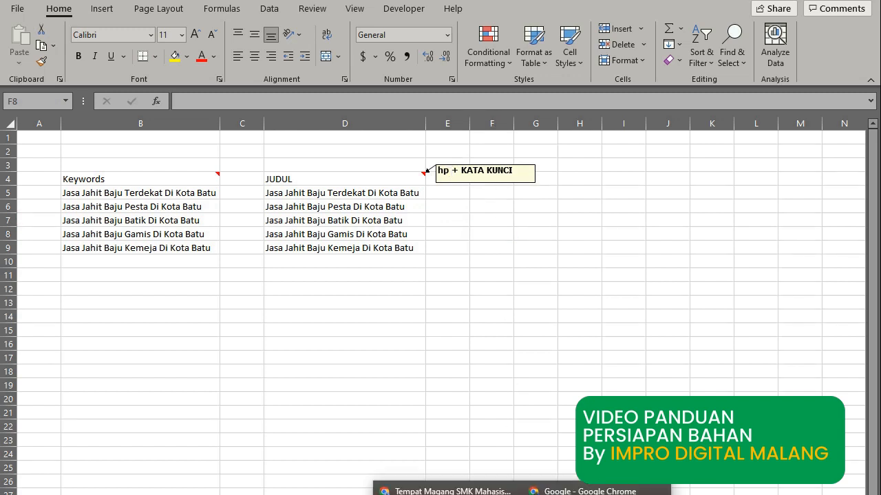
{"action": "left_click", "coordinate": [447, 491]}
{"action": "left_click", "coordinate": [864, 10]}
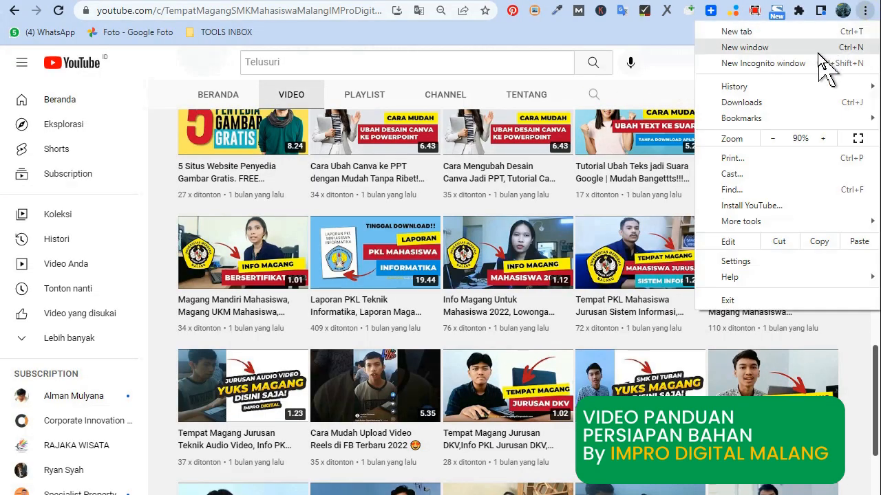
{"action": "left_click", "coordinate": [812, 63]}
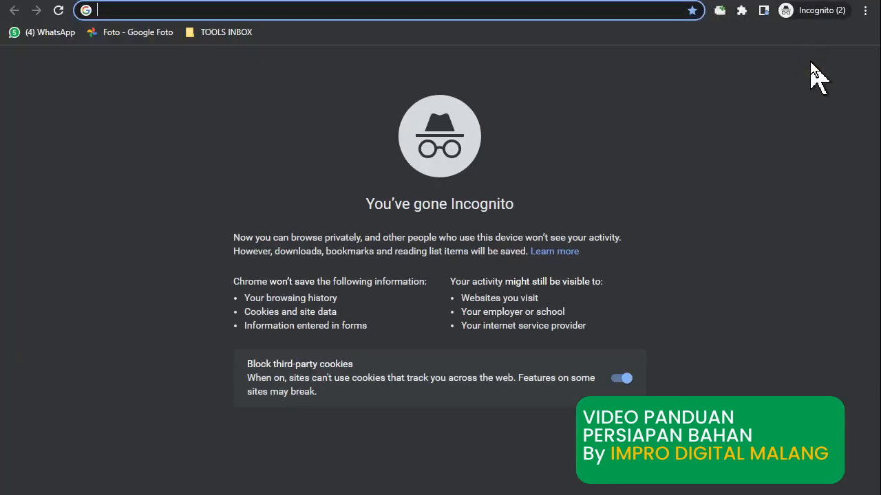
{"action": "type", "text": "GOO"}
{"action": "key", "text": "Right"}
{"action": "key", "text": "Return"}
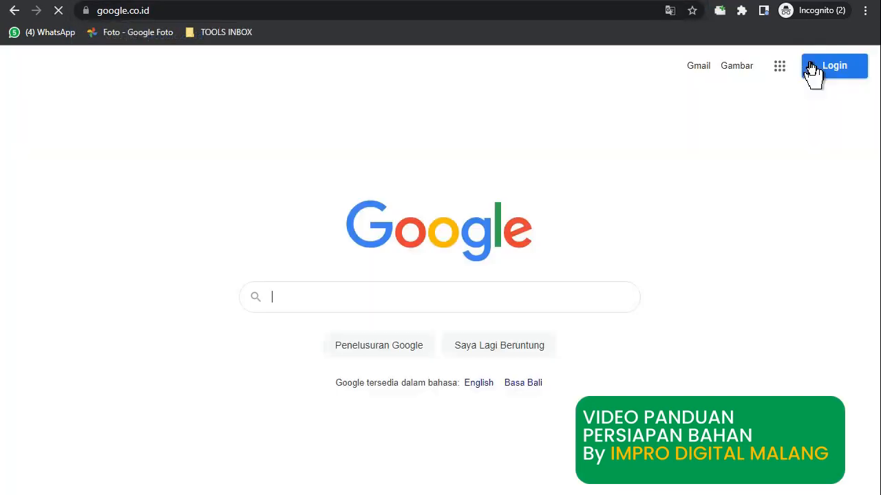
Search Google for 'TEMPAT MAGANG SMK DI MALANG' and scroll through the results.
{"action": "type", "text": "TEMPAT"}
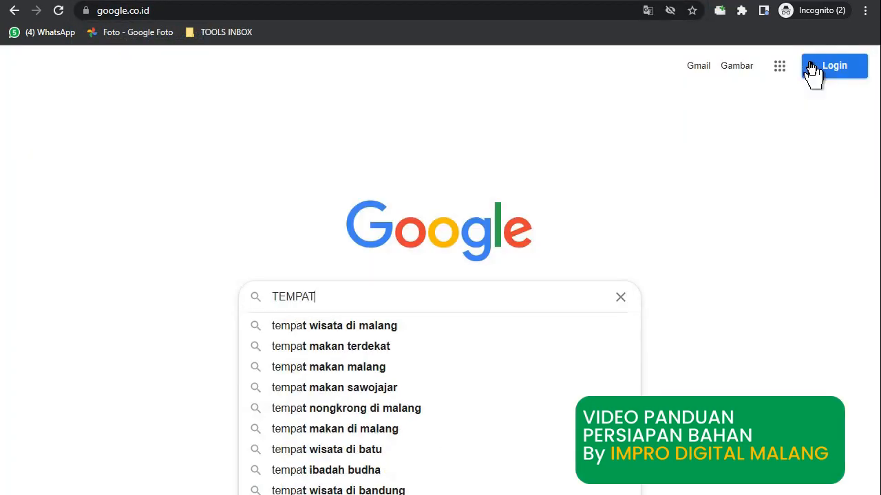
{"action": "type", "text": " MAGANG SMK DI MALANG"}
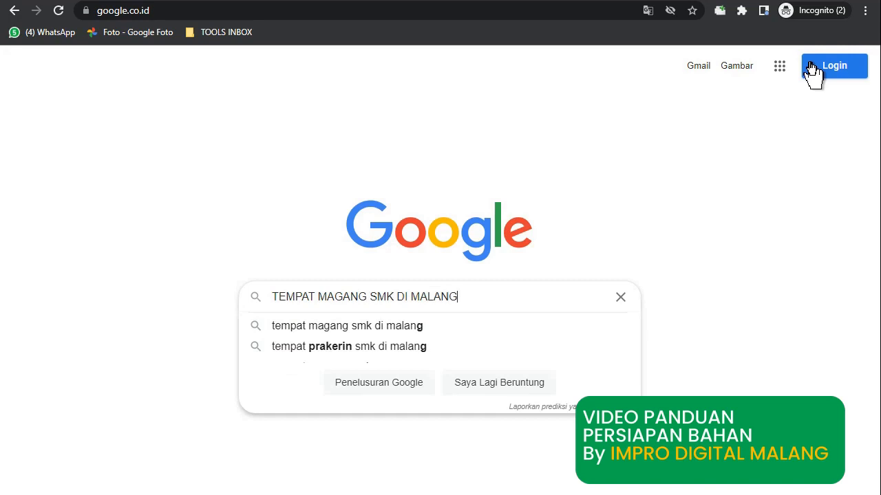
{"action": "key", "text": "Return"}
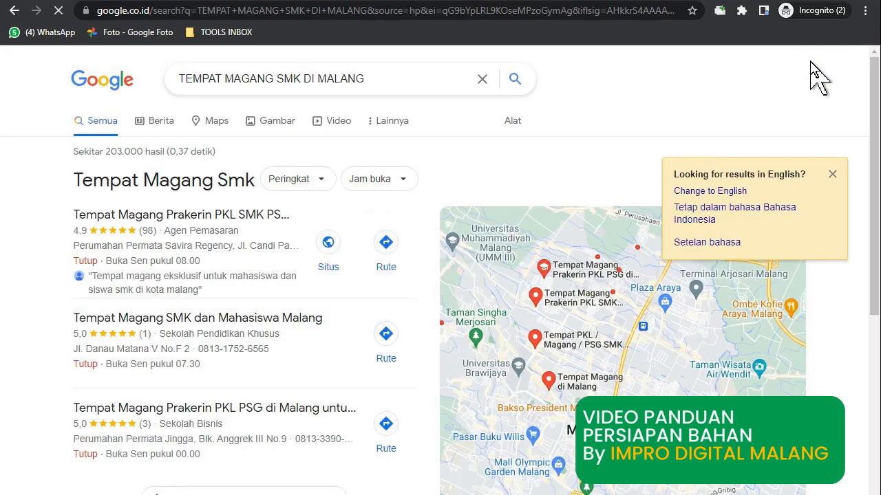
{"action": "scroll", "coordinate": [874, 131], "scroll_direction": "down", "scroll_amount": 1}
{"action": "scroll", "coordinate": [874, 131], "scroll_direction": "down", "scroll_amount": 4}
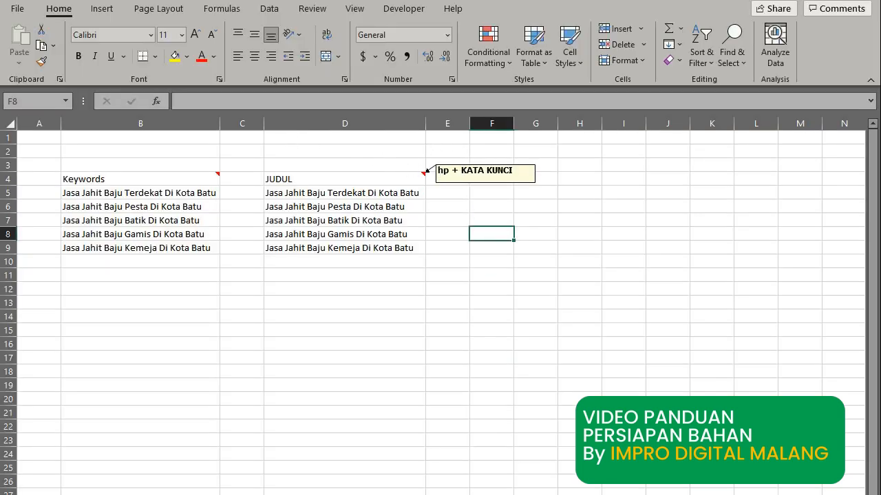
Glance at the Google results, then widen Excel column C and select C5.
{"action": "left_click", "coordinate": [527, 494]}
{"action": "left_click", "coordinate": [672, 490]}
{"action": "left_click", "coordinate": [535, 381]}
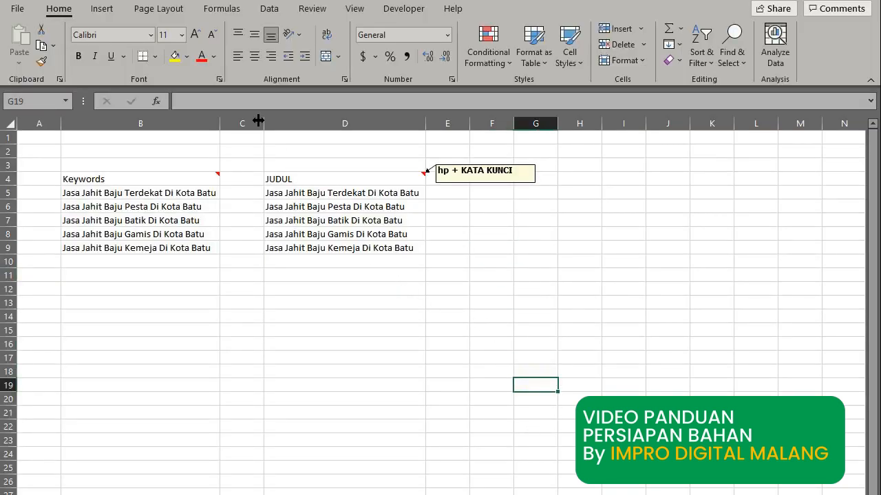
{"action": "left_click_drag", "start_coordinate": [260, 121], "coordinate": [321, 122]}
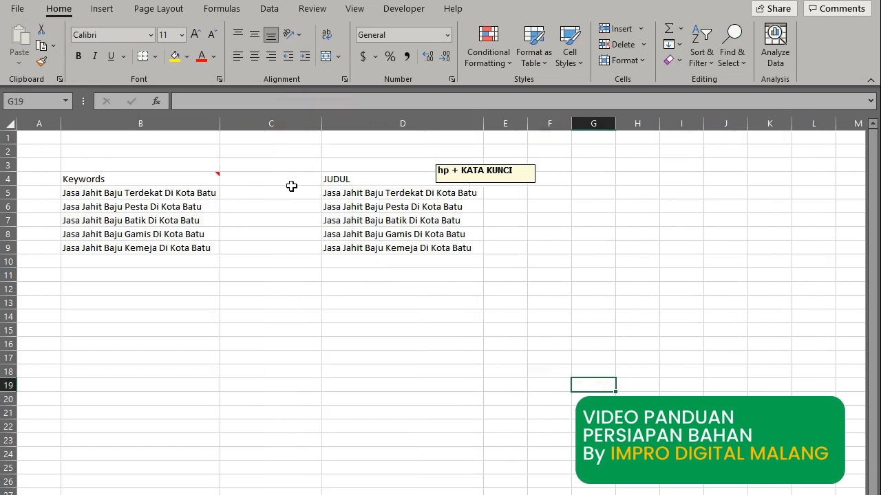
{"action": "left_click", "coordinate": [289, 191]}
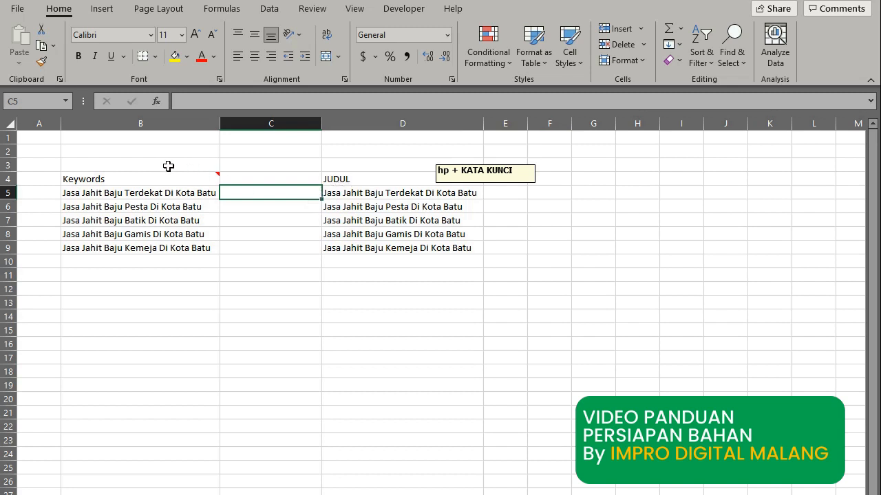
{"action": "left_click", "coordinate": [166, 124]}
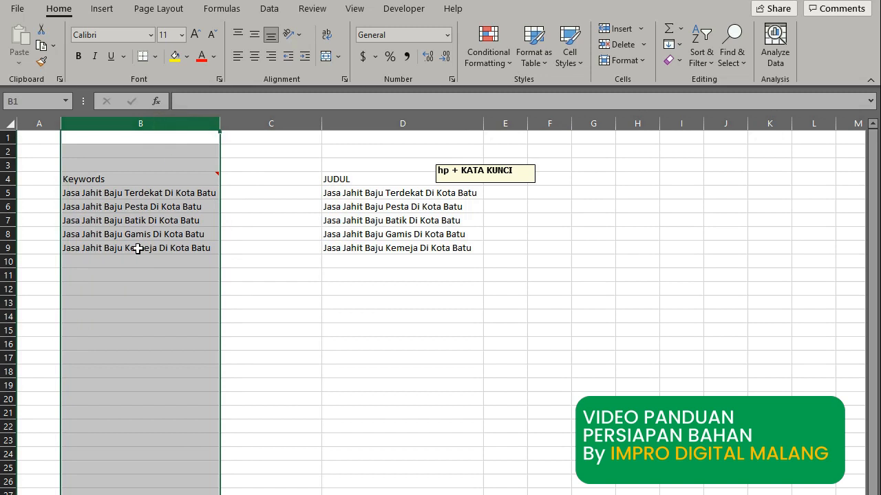
{"action": "left_click", "coordinate": [243, 195]}
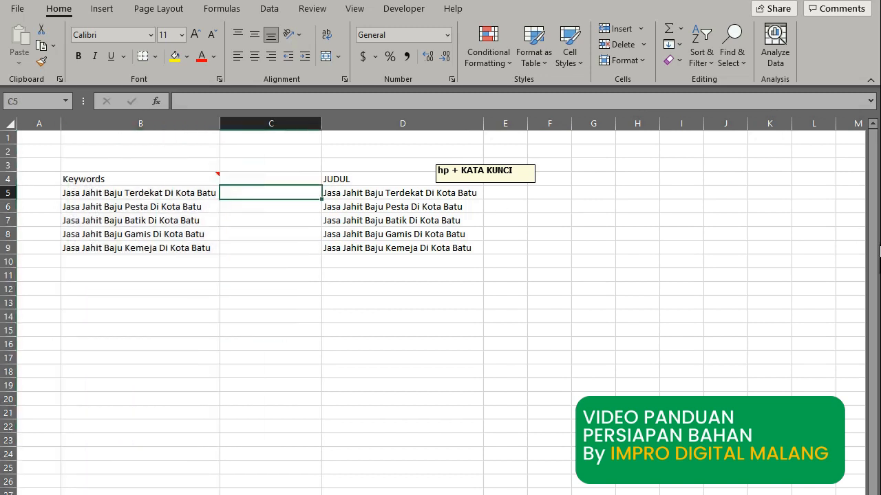
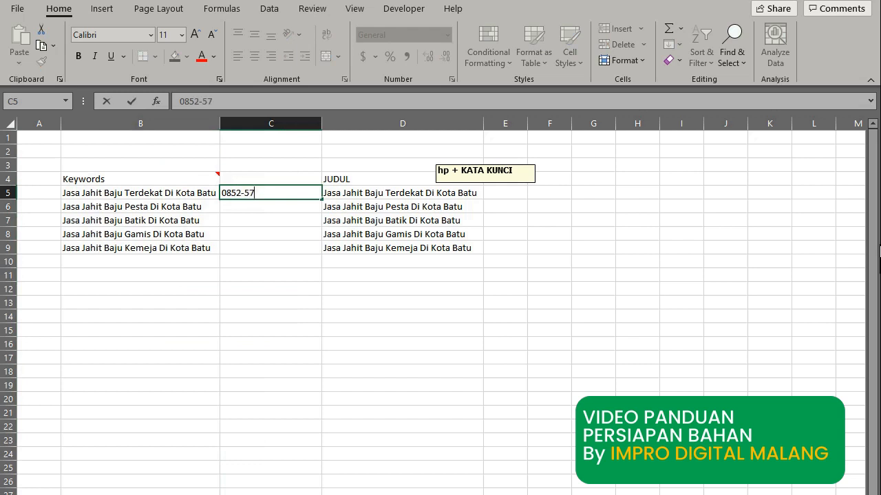
Enter the phone number in C5, remove its hyphens, then paste it back as hyphenated text.
{"action": "key", "text": "Return"}
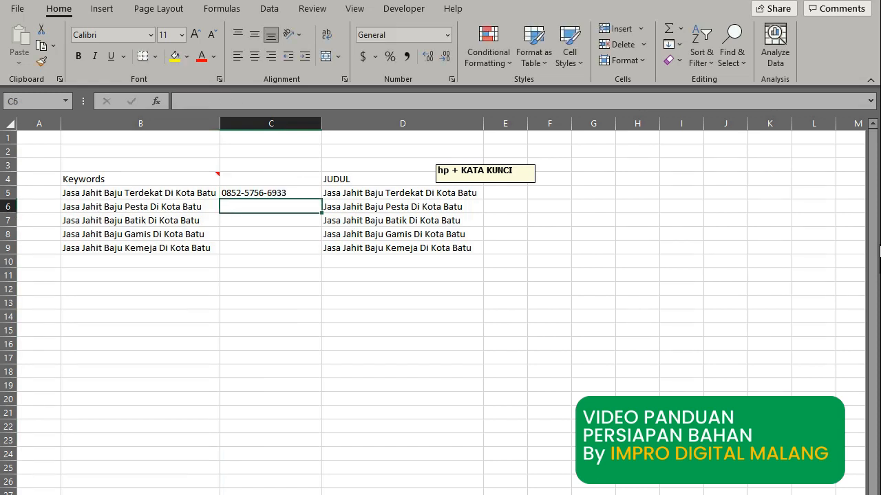
{"action": "left_click", "coordinate": [296, 193]}
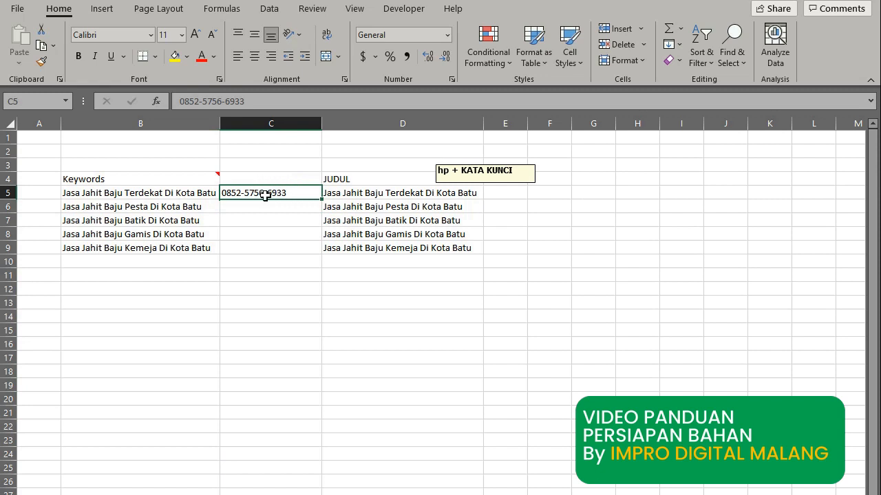
{"action": "left_click", "coordinate": [203, 104]}
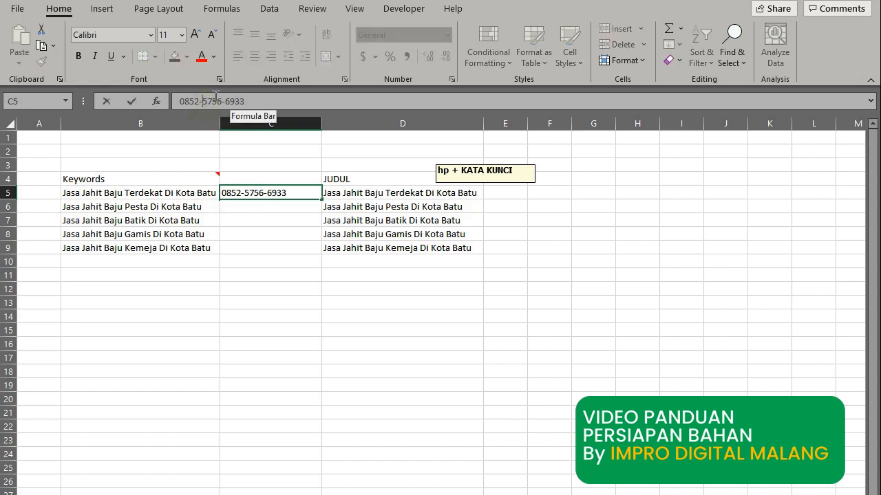
{"action": "key", "text": "BackSpace"}
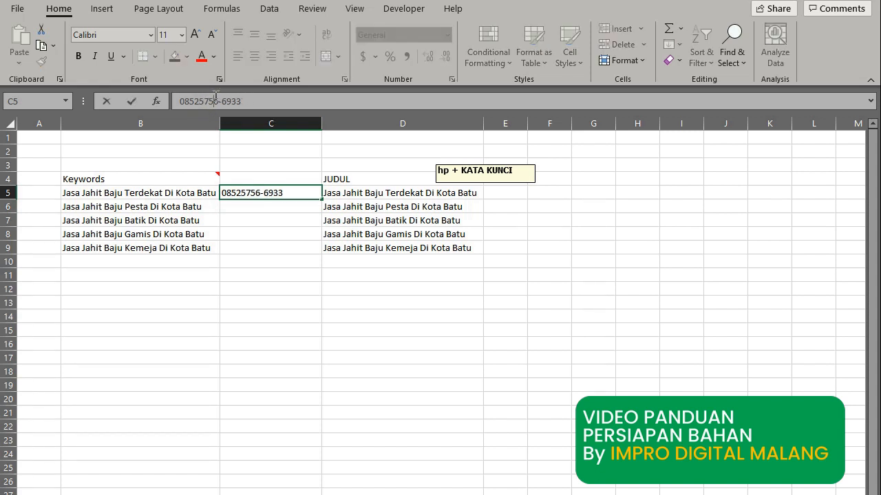
{"action": "left_click", "coordinate": [215, 96]}
{"action": "key", "text": "BackSpace"}
{"action": "key", "text": "Return"}
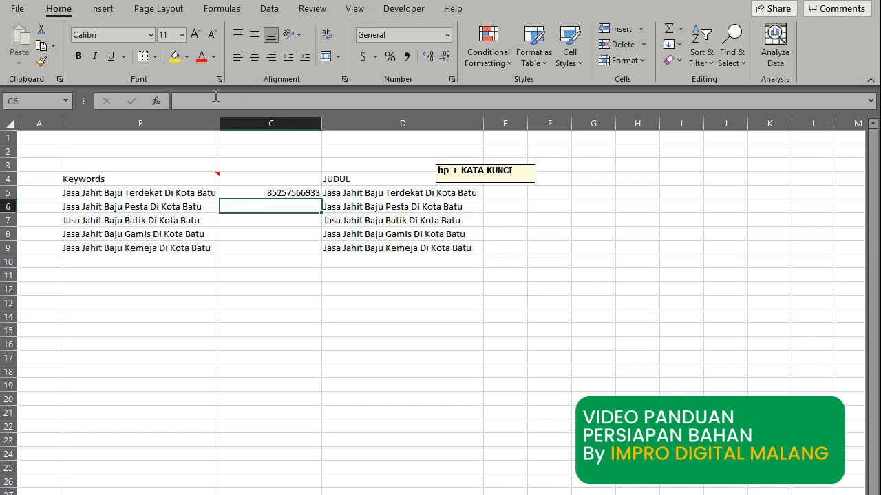
{"action": "key", "text": "Up"}
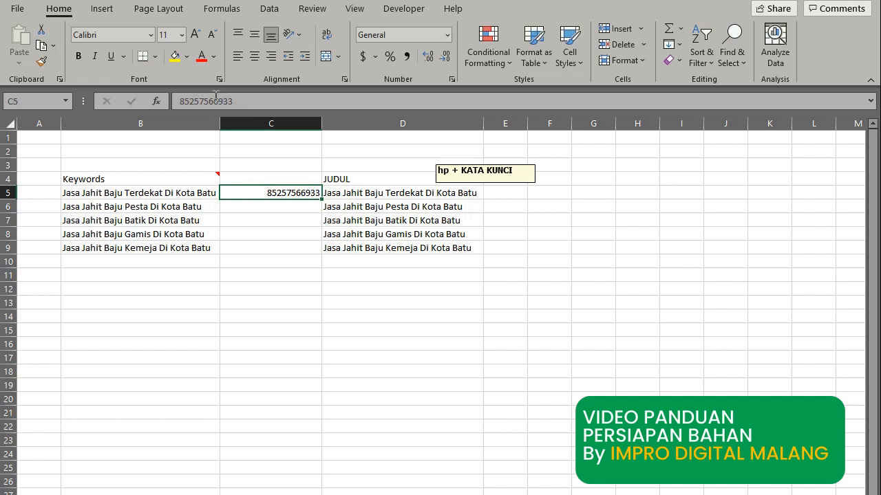
{"action": "key", "text": "ctrl+v"}
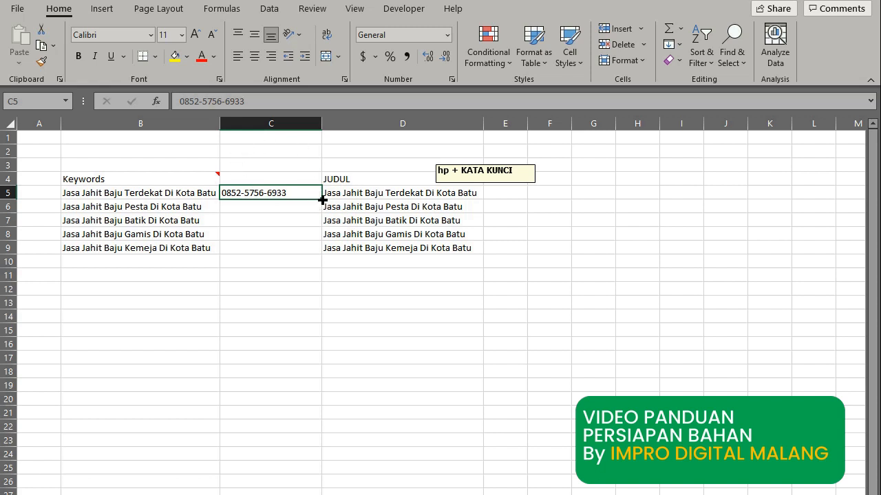
Copy the hyphenated phone number from C5 into C6:C9.
{"action": "left_click_drag", "start_coordinate": [320, 209], "coordinate": [314, 264]}
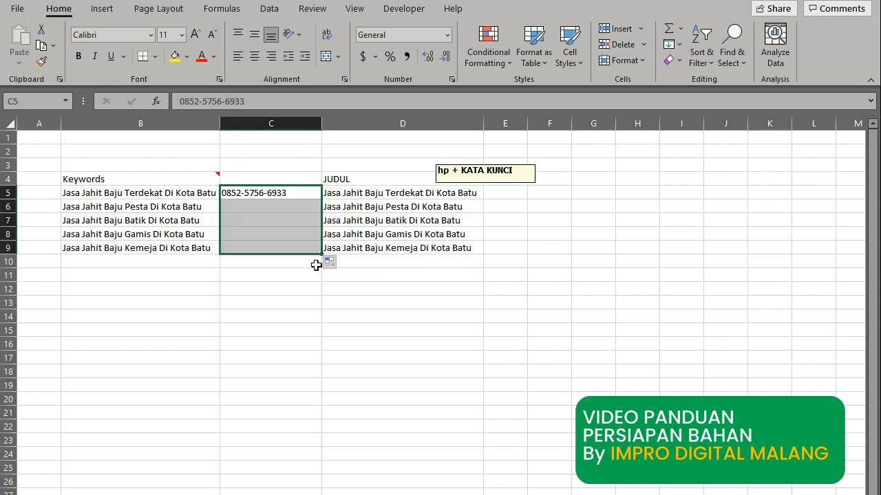
{"action": "left_click", "coordinate": [303, 295]}
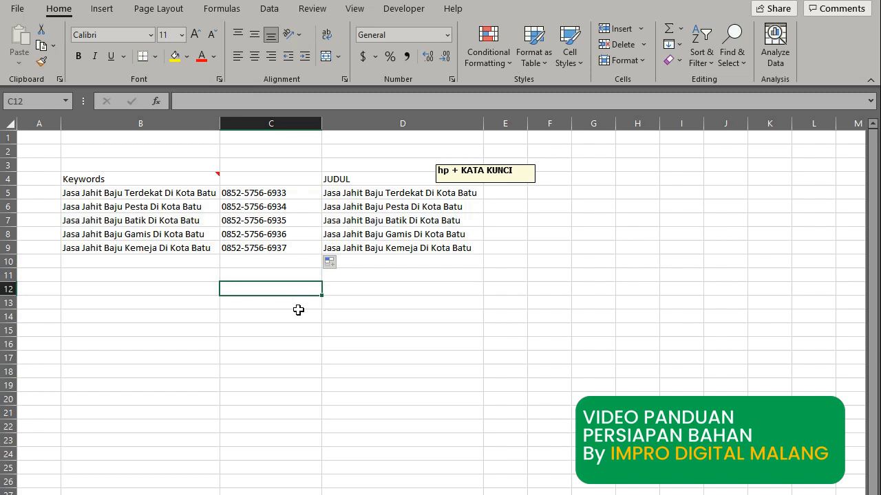
{"action": "left_click", "coordinate": [300, 194]}
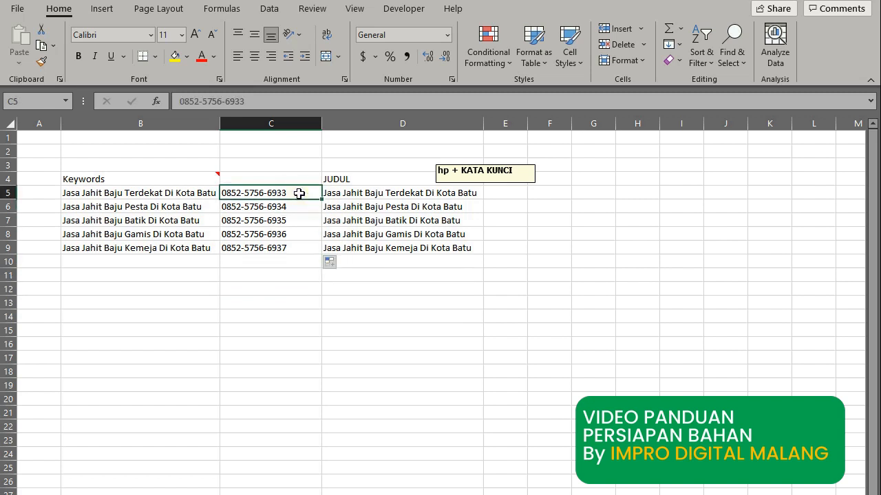
{"action": "key", "text": "ctrl+c"}
{"action": "left_click_drag", "start_coordinate": [310, 206], "coordinate": [304, 250]}
{"action": "key", "text": "ctrl+v"}
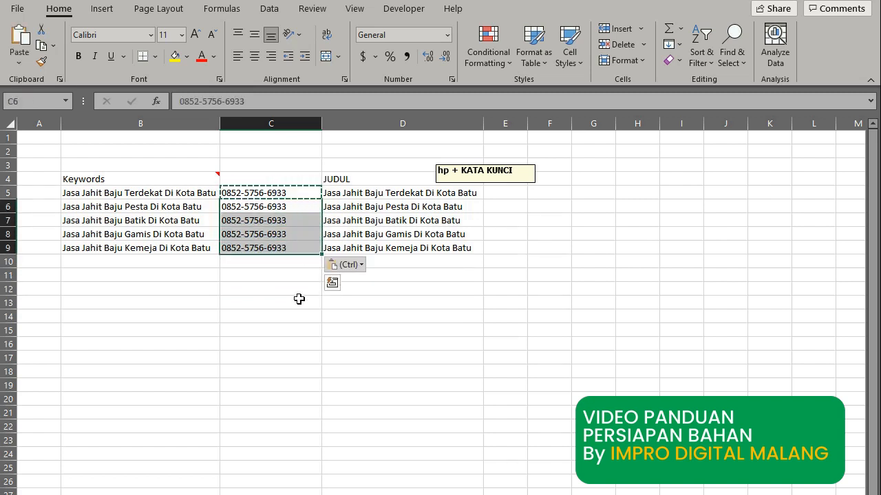
{"action": "left_click", "coordinate": [298, 302]}
{"action": "key", "text": "Escape"}
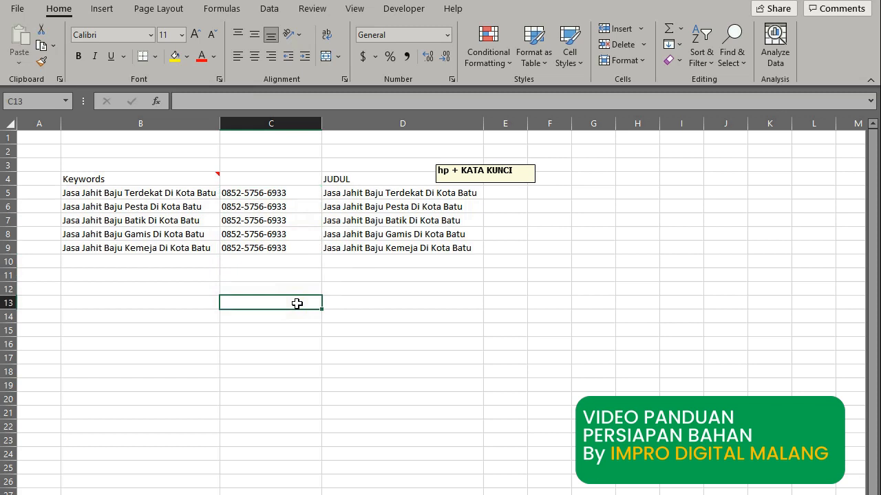
Append a comma to the phone number in C5 and copy it into C6:C9.
{"action": "left_click", "coordinate": [313, 193]}
{"action": "left_click", "coordinate": [259, 96]}
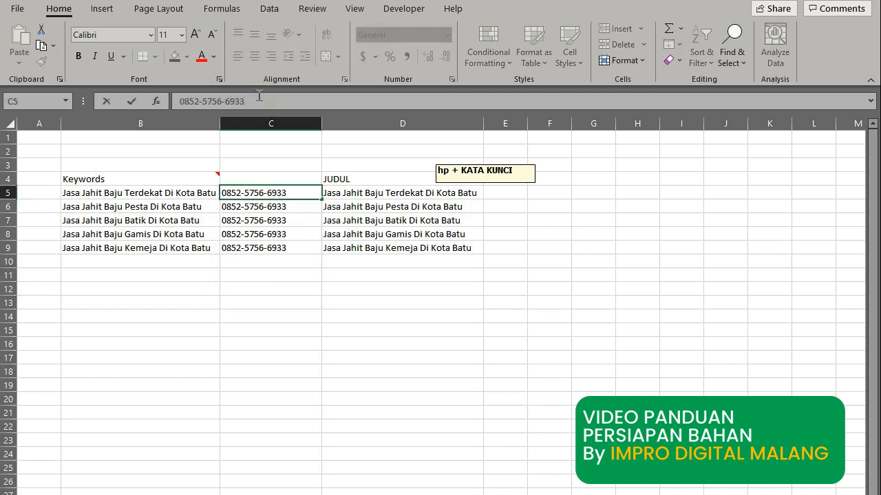
{"action": "type", "text": ","}
{"action": "key", "text": "Return"}
{"action": "left_click", "coordinate": [273, 195]}
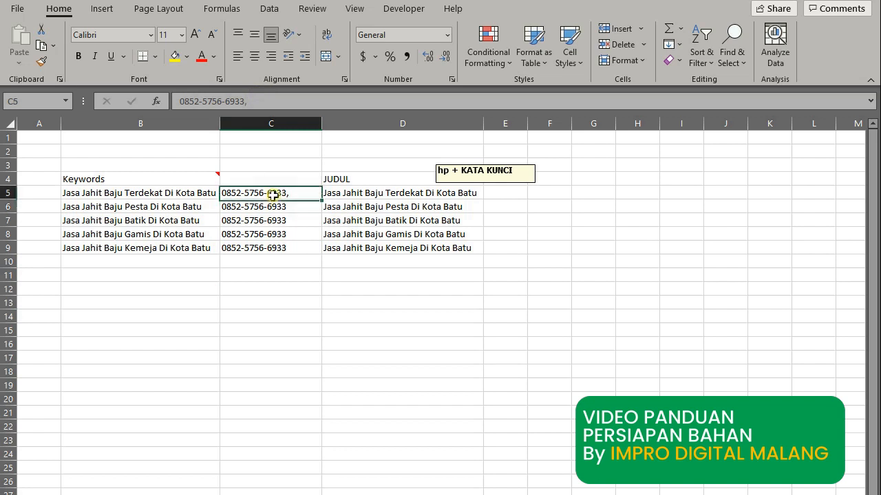
{"action": "key", "text": "ctrl+c"}
{"action": "left_click_drag", "start_coordinate": [278, 205], "coordinate": [284, 245]}
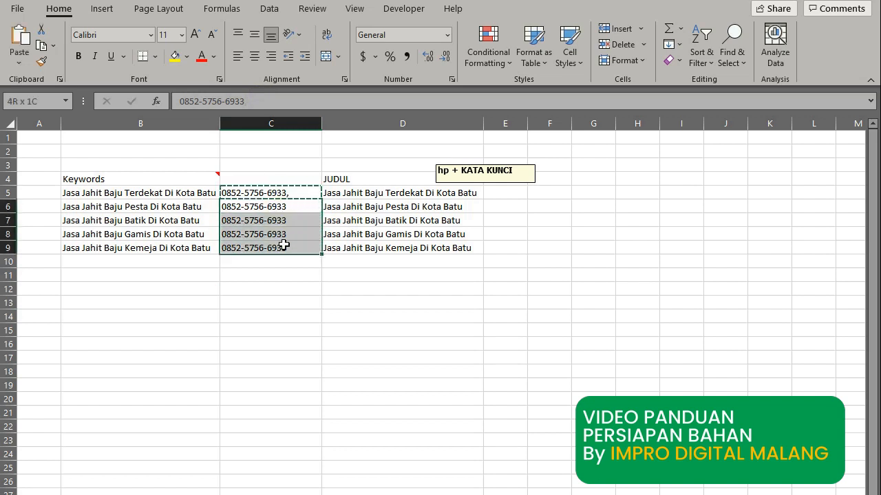
{"action": "key", "text": "ctrl+v"}
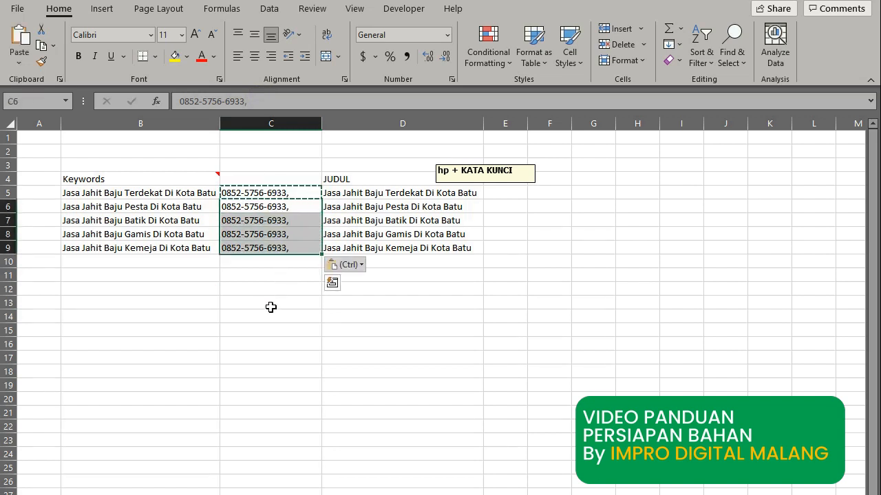
{"action": "left_click", "coordinate": [271, 307]}
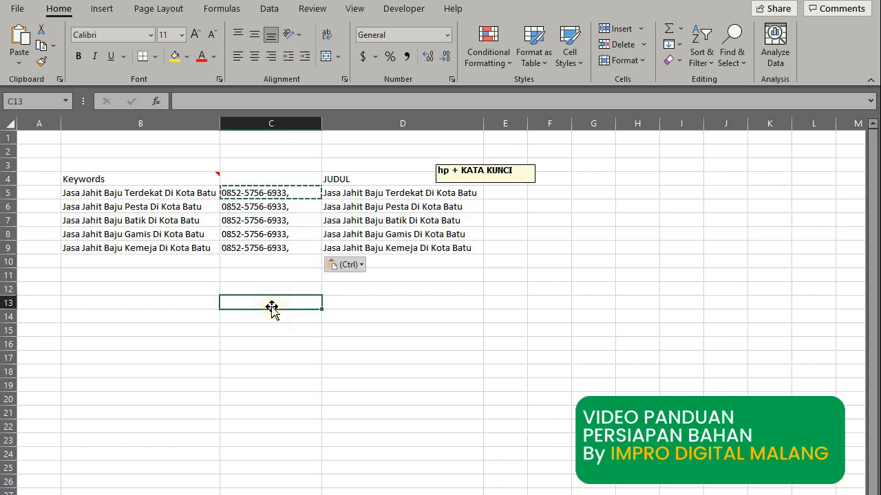
{"action": "key", "text": "Escape"}
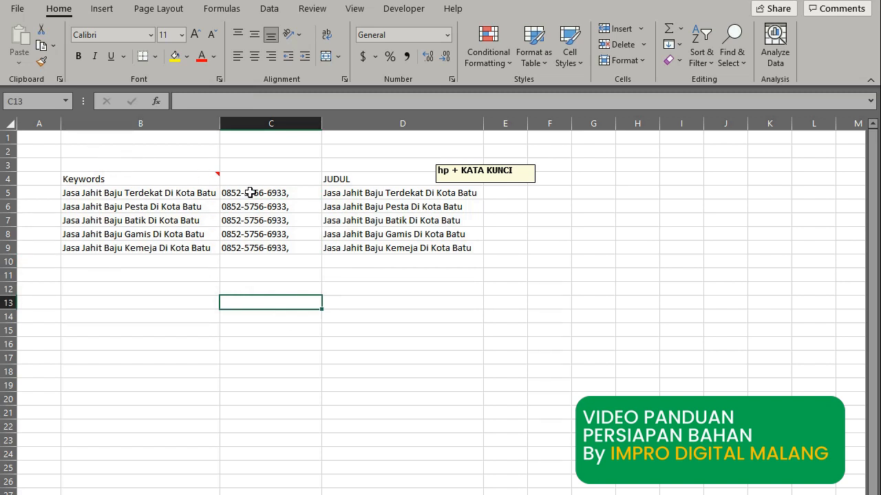
Copy the phone and JUDUL block C5:D9.
{"action": "left_click_drag", "start_coordinate": [252, 193], "coordinate": [377, 206]}
{"action": "left_click_drag", "start_coordinate": [381, 245], "coordinate": [381, 248]}
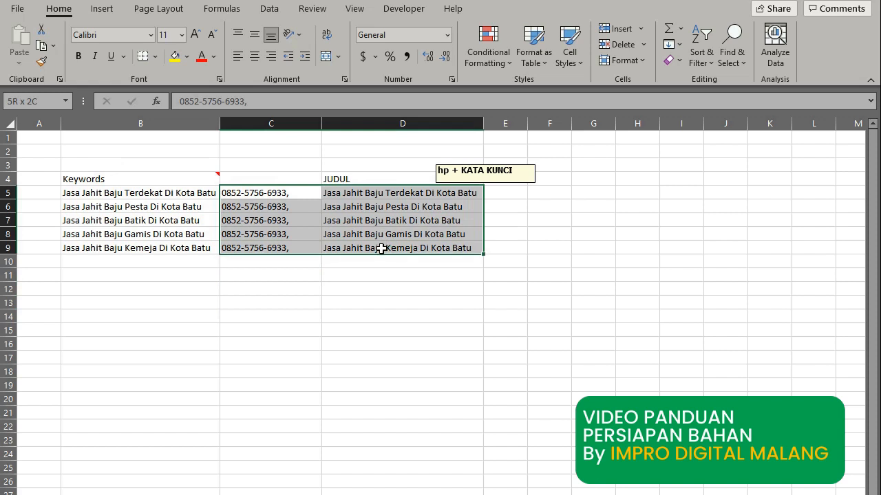
{"action": "key", "text": "ctrl+c"}
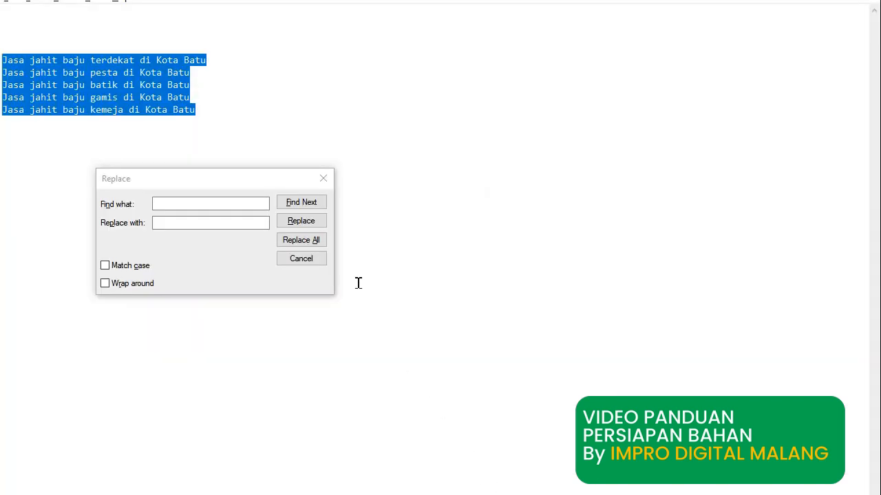
Replace the old Notepad keyword lines with the pasted phone-and-title lines from Excel.
{"action": "left_click", "coordinate": [323, 179]}
{"action": "key", "text": "Delete"}
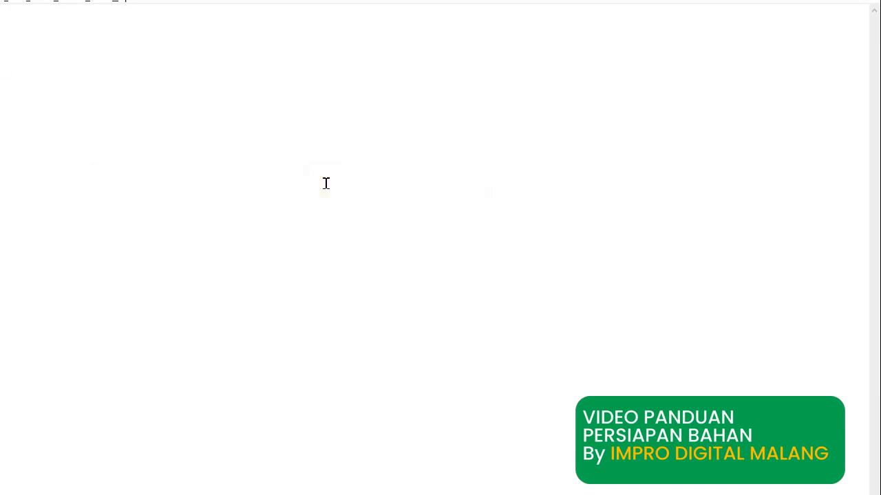
{"action": "key", "text": "ctrl+v"}
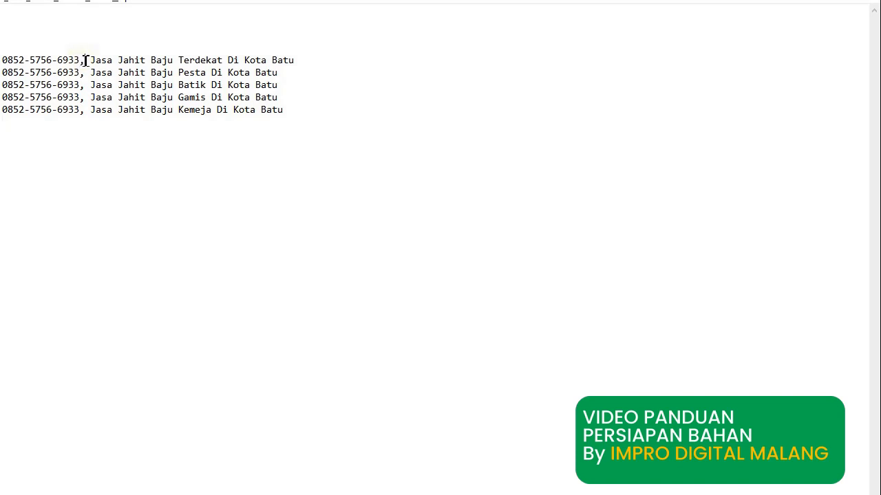
Select the gap before 'Jasa' on line 1, then all five pasted lines.
{"action": "left_click_drag", "start_coordinate": [84, 61], "coordinate": [90, 60]}
{"action": "double_click", "coordinate": [81, 61]}
{"action": "left_click", "coordinate": [82, 62]}
{"action": "left_click_drag", "start_coordinate": [84, 62], "coordinate": [90, 60]}
{"action": "left_click_drag", "start_coordinate": [326, 135], "coordinate": [7, 60]}
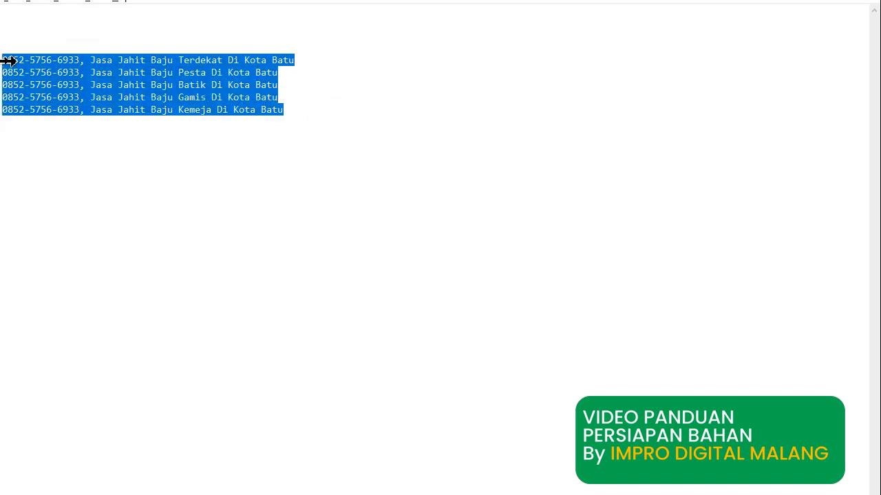
Replace the tab gap after each phone number's comma with a space on all five lines, then select the lines.
{"action": "key", "text": "ctrl+h"}
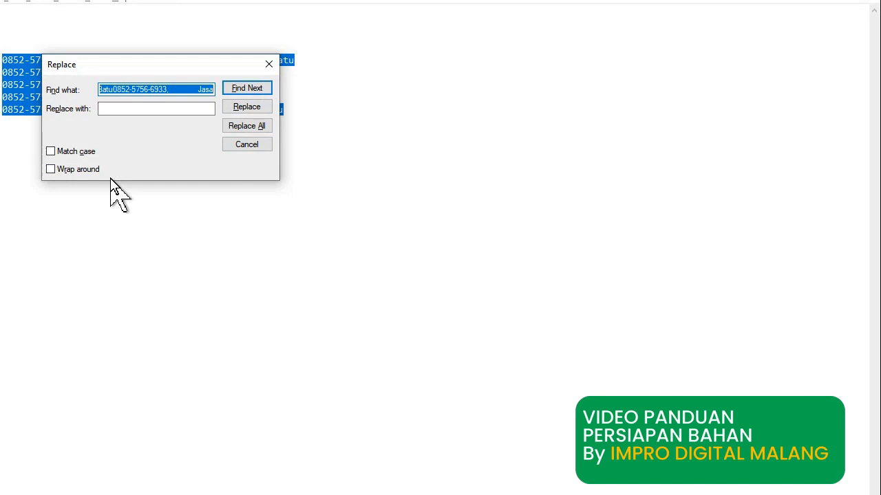
{"action": "key", "text": "BackSpace"}
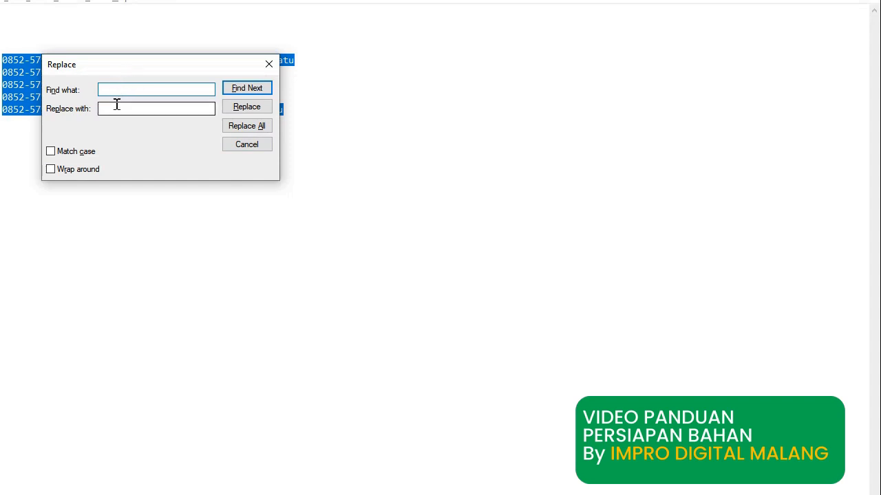
{"action": "left_click", "coordinate": [117, 107]}
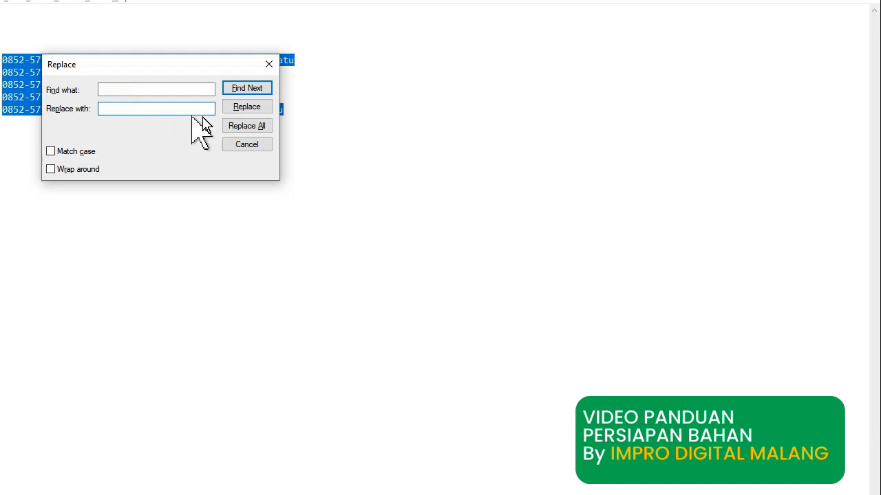
{"action": "left_click", "coordinate": [236, 131]}
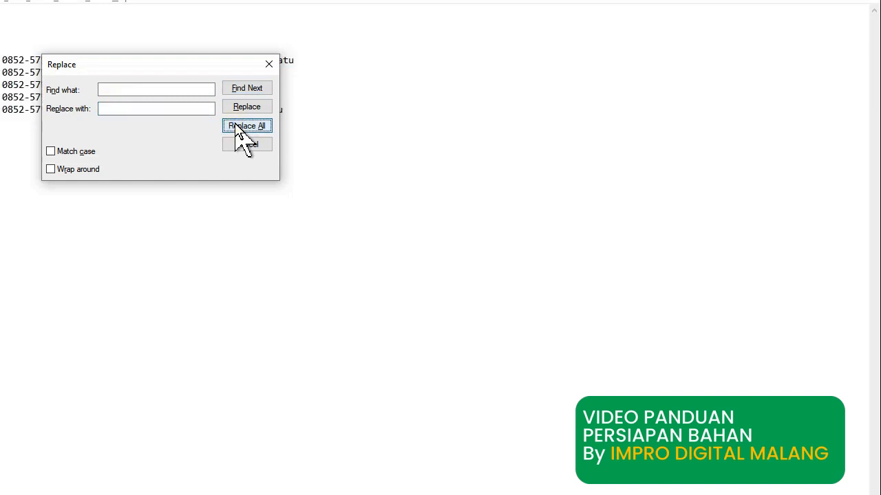
{"action": "left_click", "coordinate": [269, 64]}
{"action": "left_click_drag", "start_coordinate": [295, 110], "coordinate": [1, 58]}
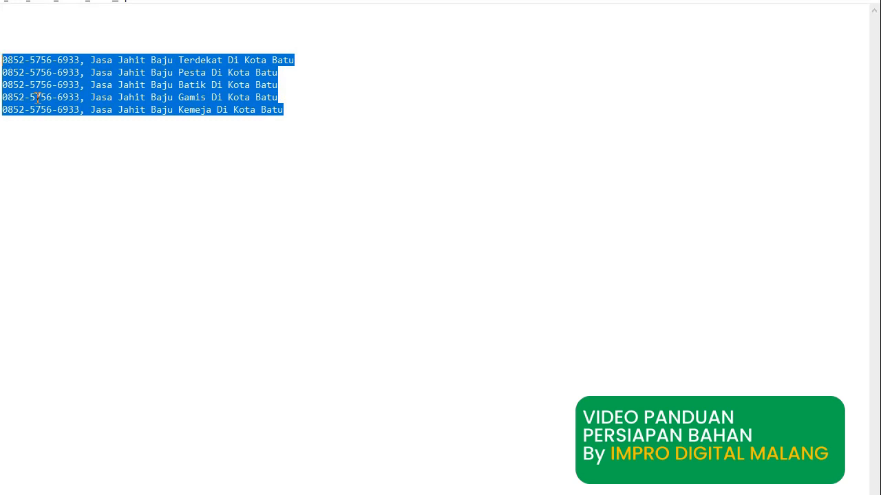
{"action": "key", "text": "alt+Tab"}
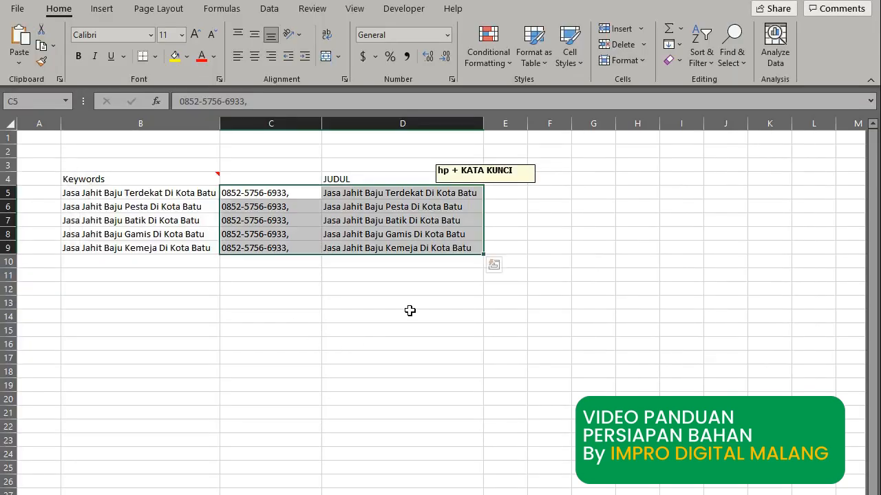
Paste the phone-plus-title lines into D5:D9 and widen column D to fit them.
{"action": "left_click", "coordinate": [413, 303]}
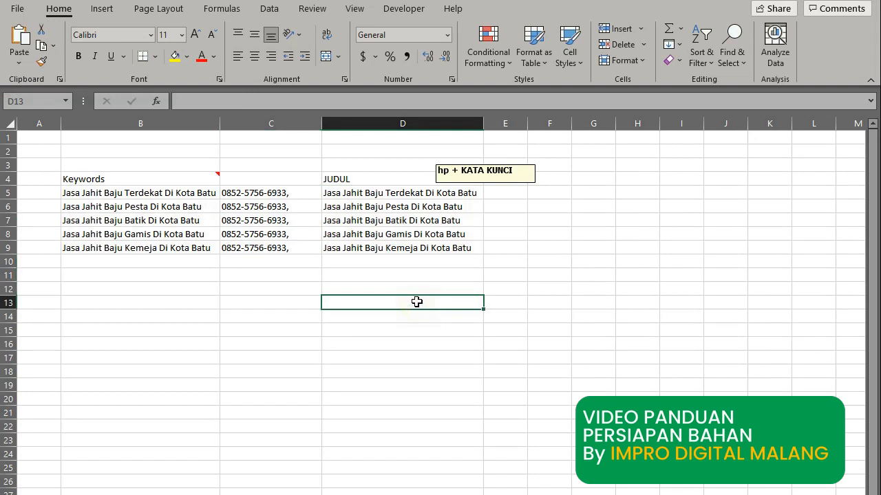
{"action": "left_click", "coordinate": [402, 193]}
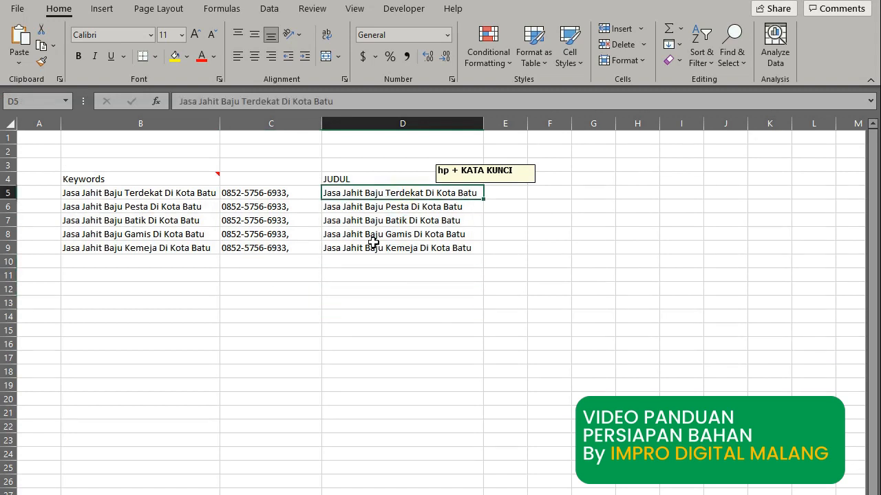
{"action": "key", "text": "ctrl+v"}
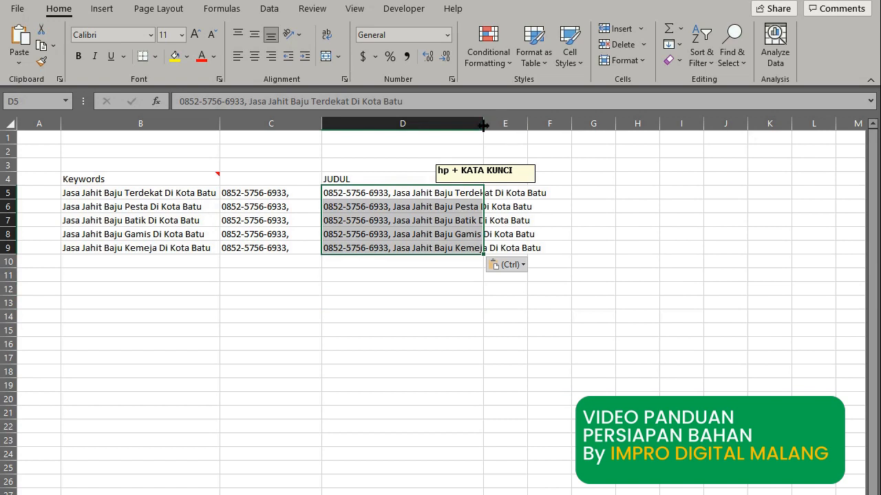
{"action": "double_click", "coordinate": [483, 124]}
{"action": "left_click", "coordinate": [388, 284]}
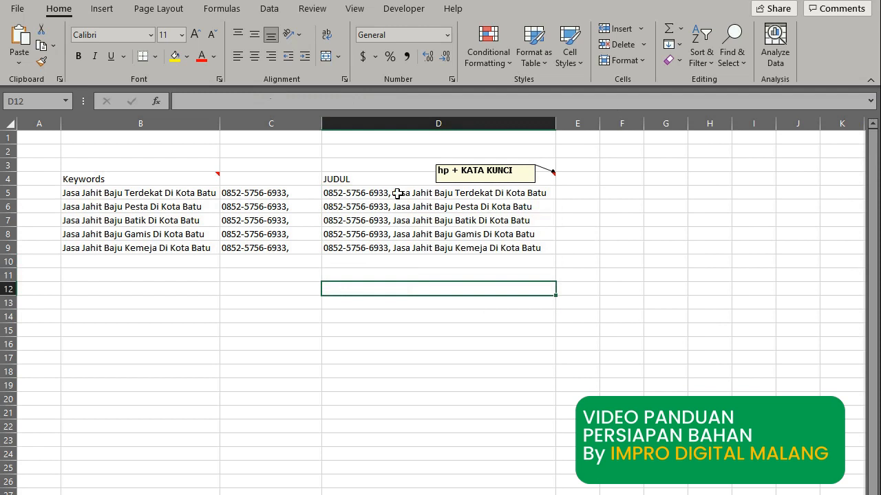
Delete column C, the separate phone-number column.
{"action": "left_click", "coordinate": [296, 123]}
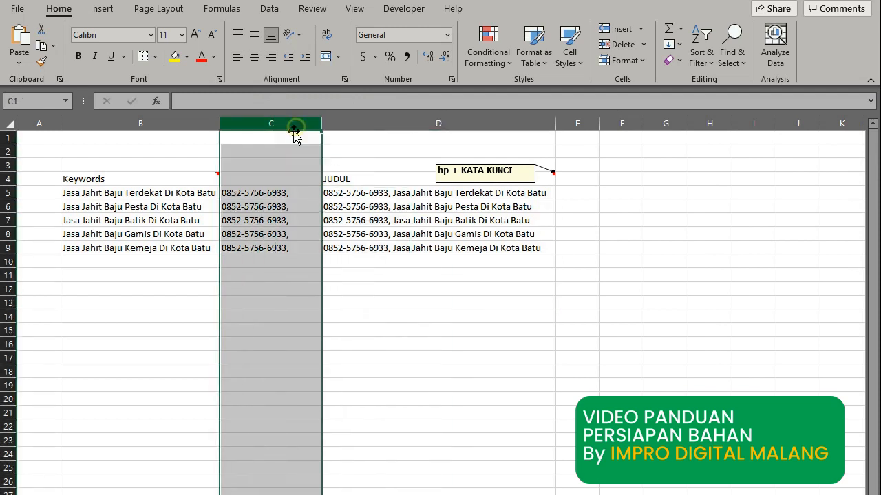
{"action": "right_click", "coordinate": [272, 221]}
{"action": "left_click", "coordinate": [296, 356]}
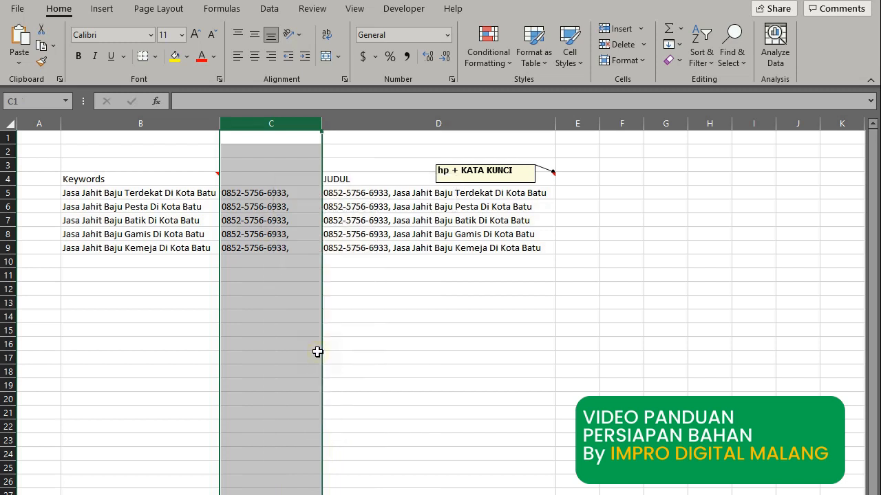
{"action": "left_click", "coordinate": [318, 354]}
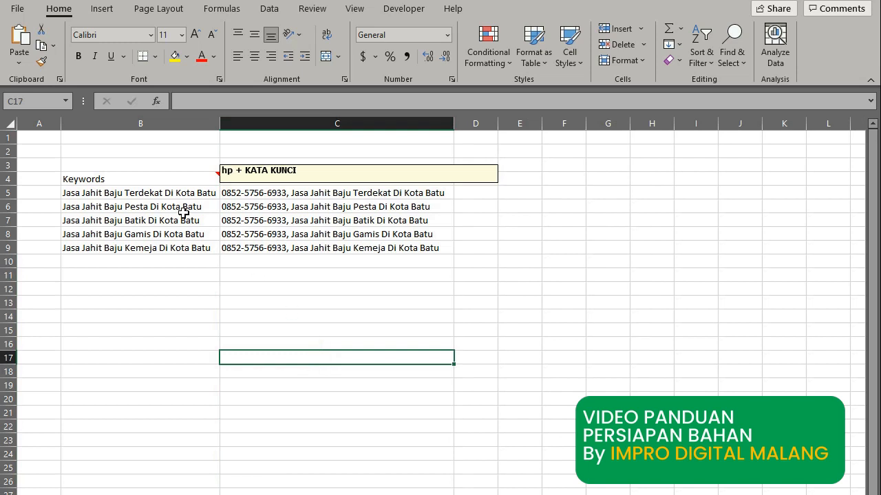
Narrow the 'hp + KATA KUNCI' note box on the JUDUL header so it fits its text.
{"action": "left_click", "coordinate": [180, 174]}
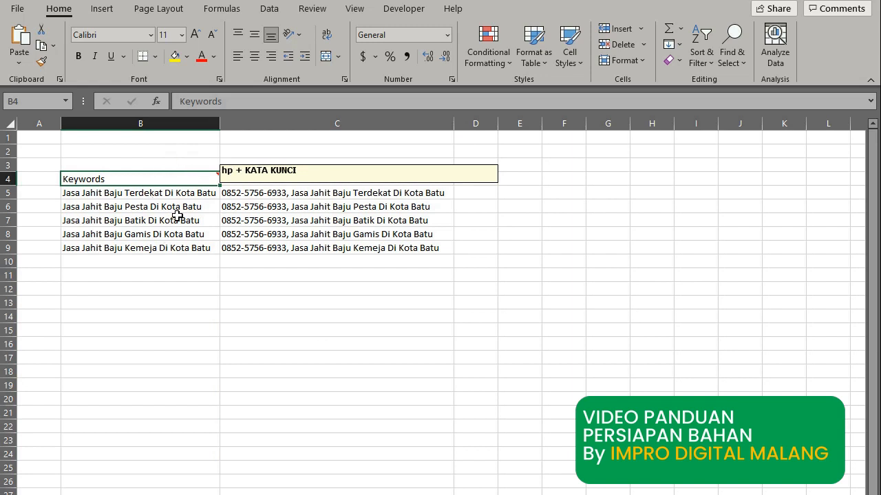
{"action": "left_click", "coordinate": [307, 293]}
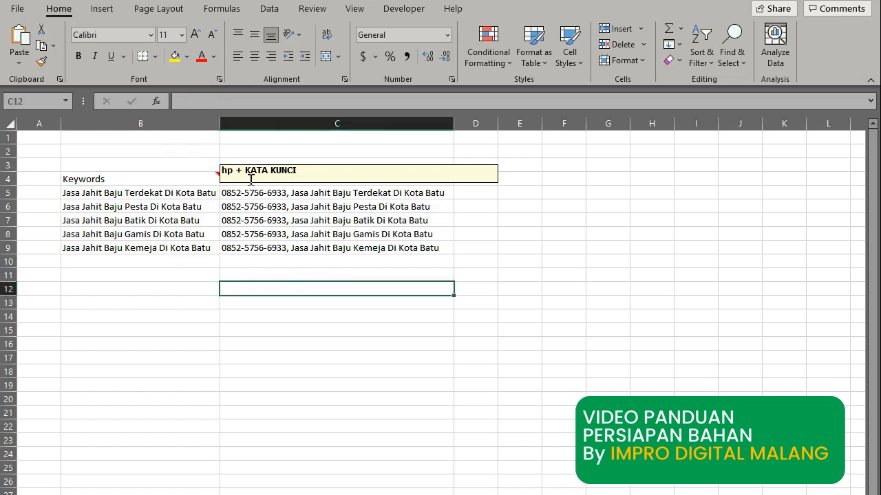
{"action": "left_click", "coordinate": [397, 195]}
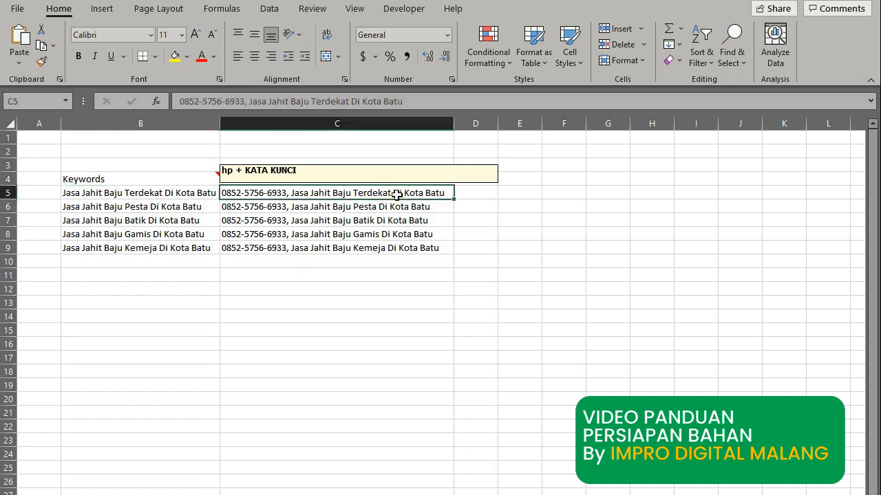
{"action": "key", "text": "Up"}
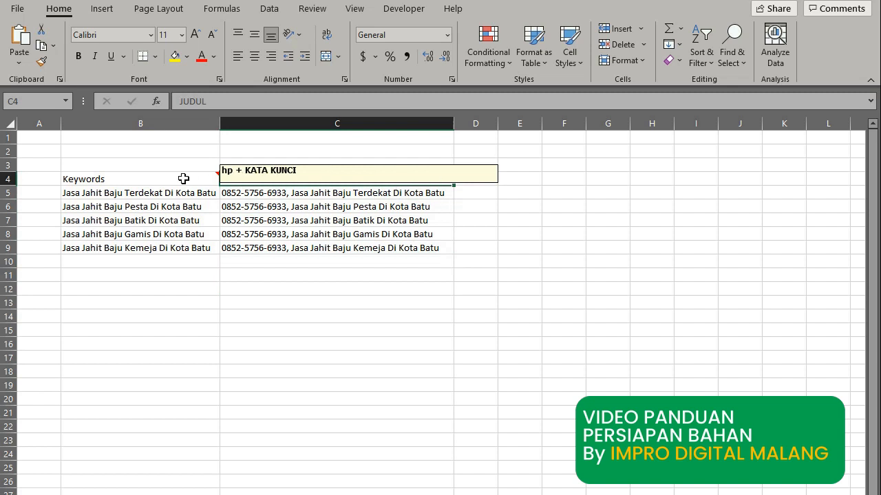
{"action": "right_click", "coordinate": [228, 183]}
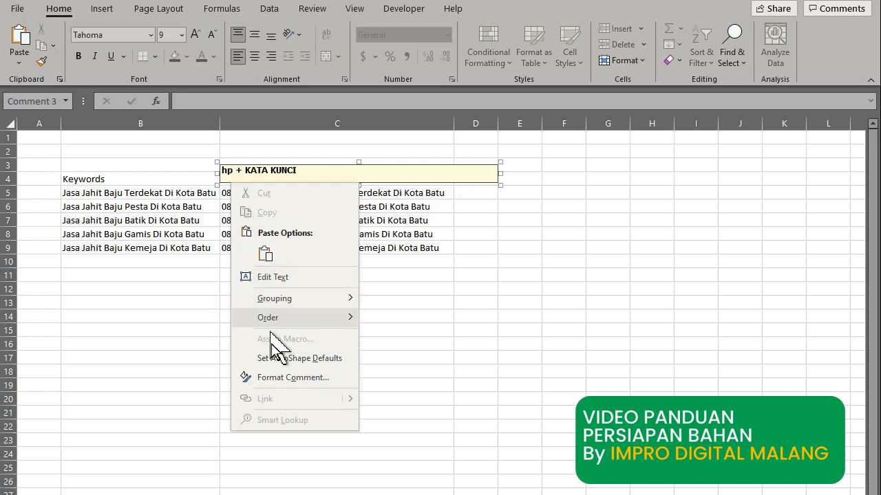
{"action": "left_click", "coordinate": [292, 359]}
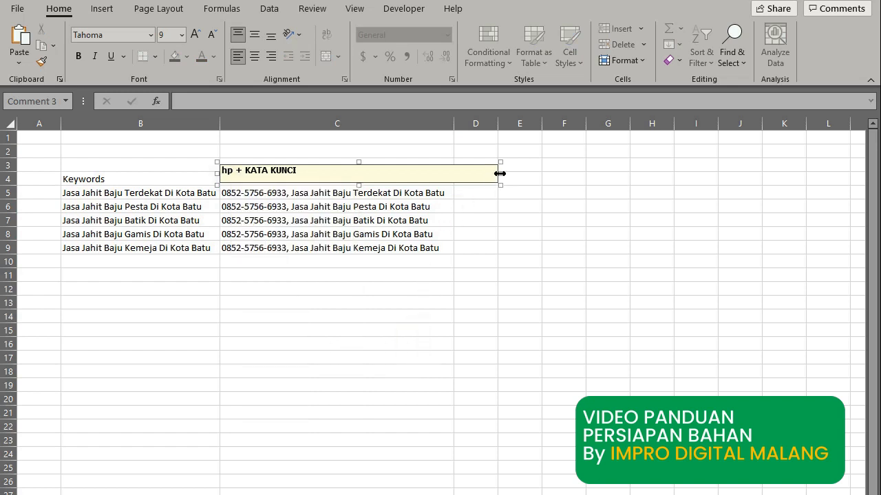
{"action": "left_click_drag", "start_coordinate": [500, 174], "coordinate": [307, 173]}
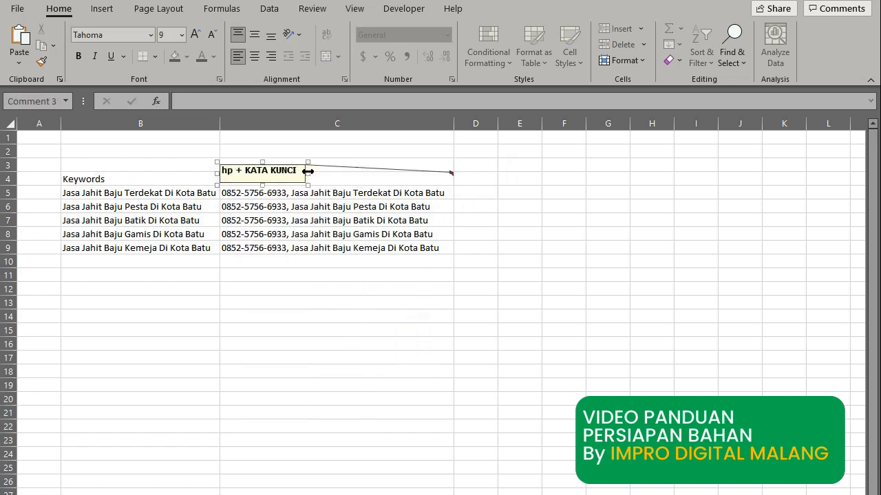
{"action": "right_click", "coordinate": [441, 178]}
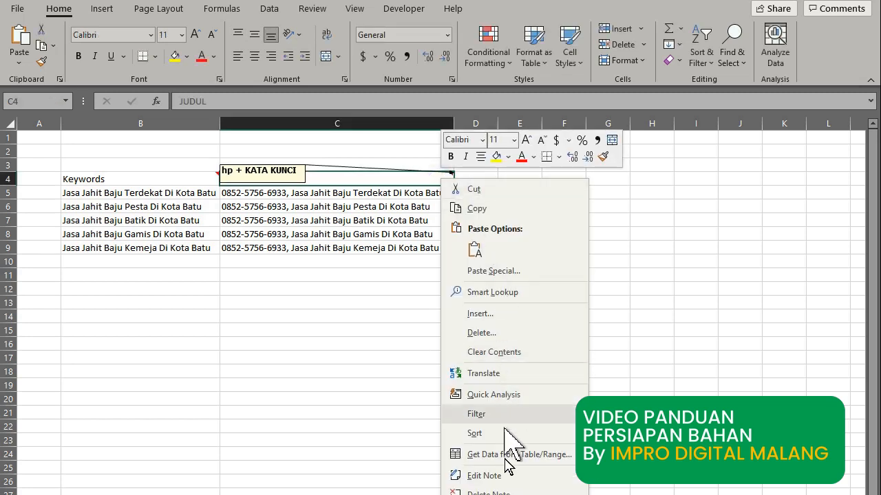
{"action": "key", "text": "Escape"}
{"action": "left_click", "coordinate": [444, 412]}
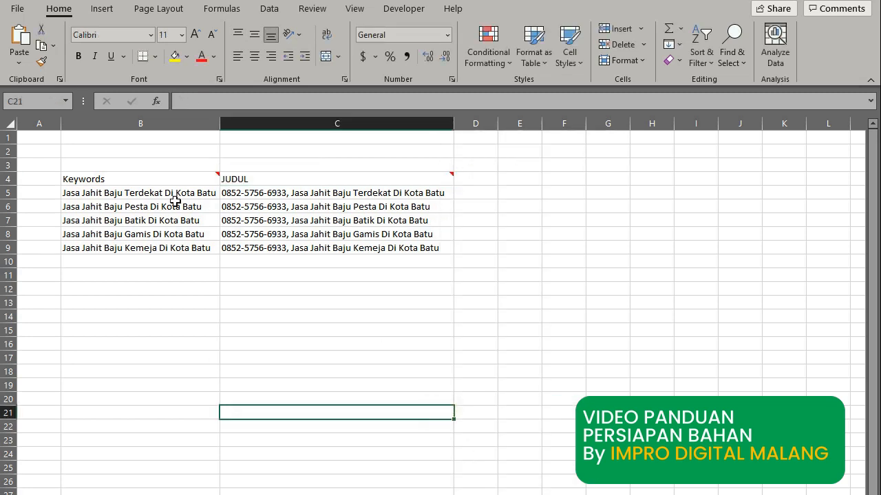
Merge and center D3:E3 and enter the heading DESKRIPSI.
{"action": "left_click", "coordinate": [474, 177]}
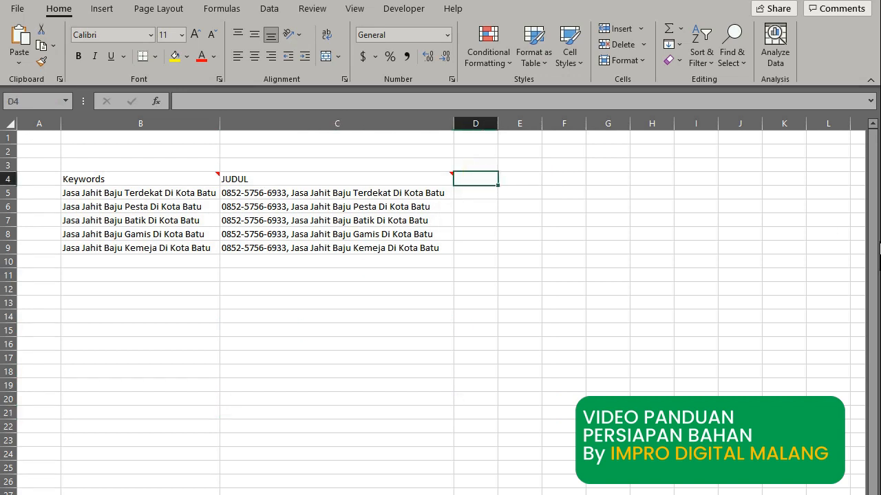
{"action": "key", "text": "Up"}
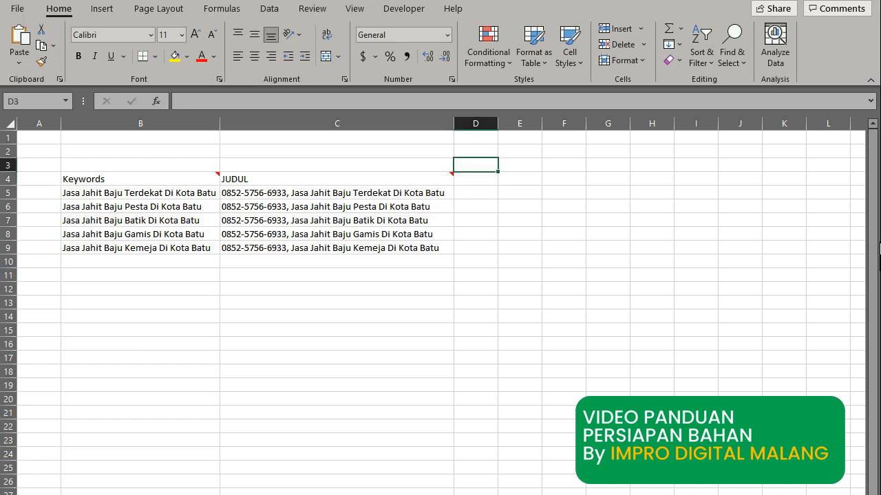
{"action": "key", "text": "shift+Right"}
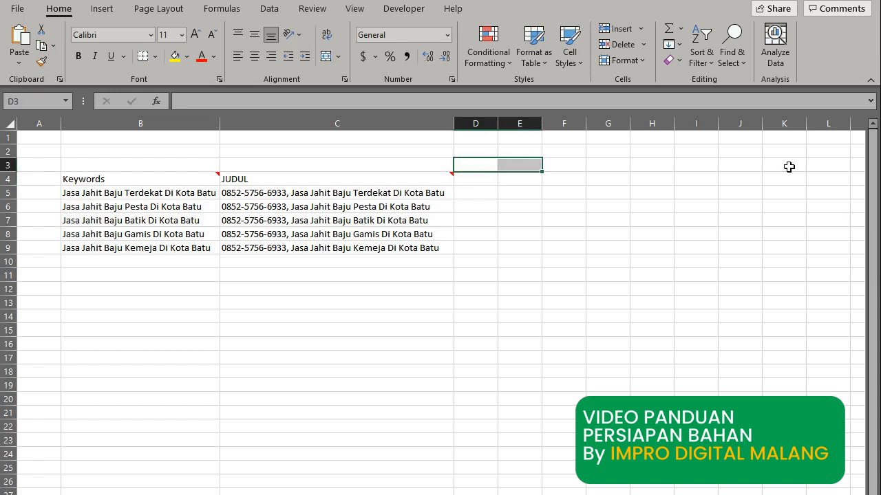
{"action": "left_click", "coordinate": [470, 182]}
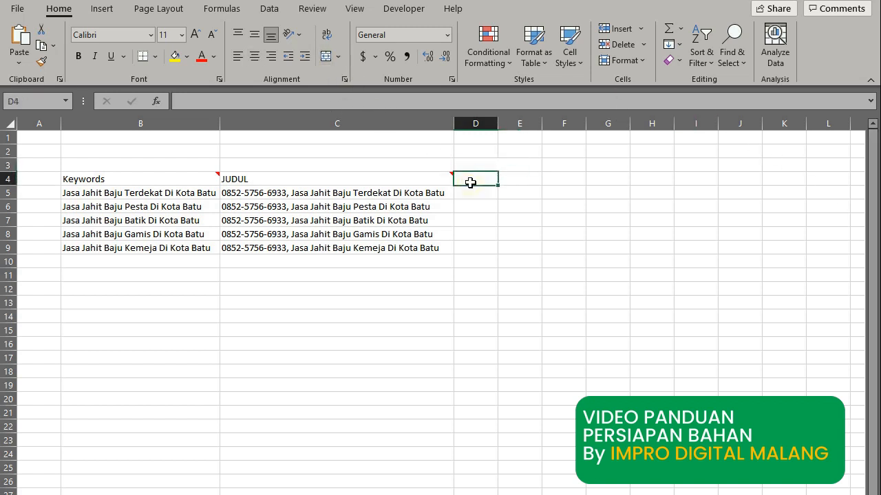
{"action": "key", "text": "Up"}
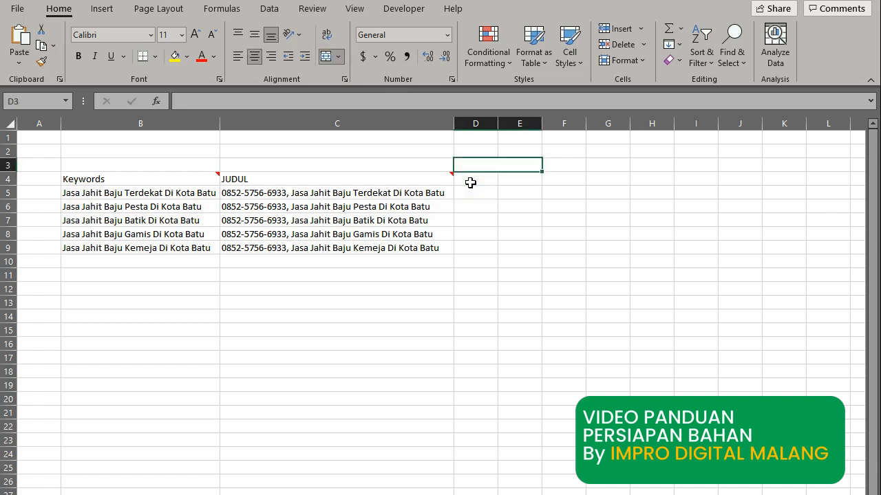
{"action": "type", "text": "DES"}
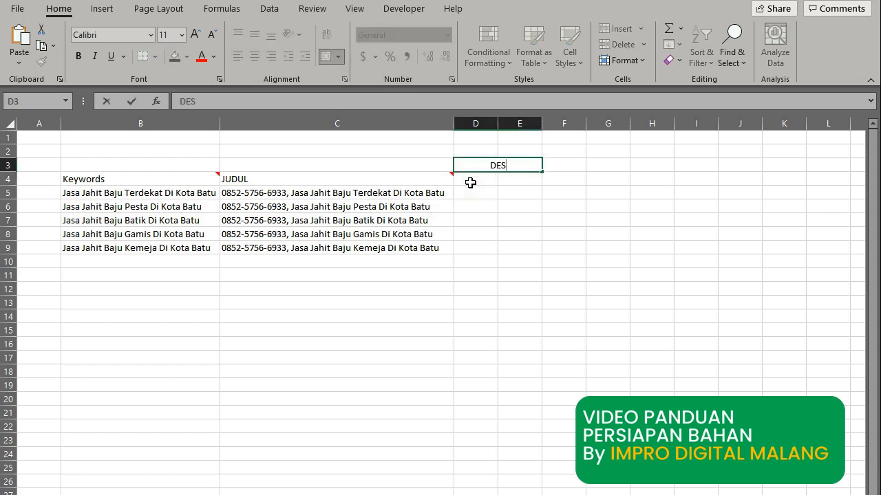
{"action": "type", "text": "KRIPSI"}
{"action": "key", "text": "Return"}
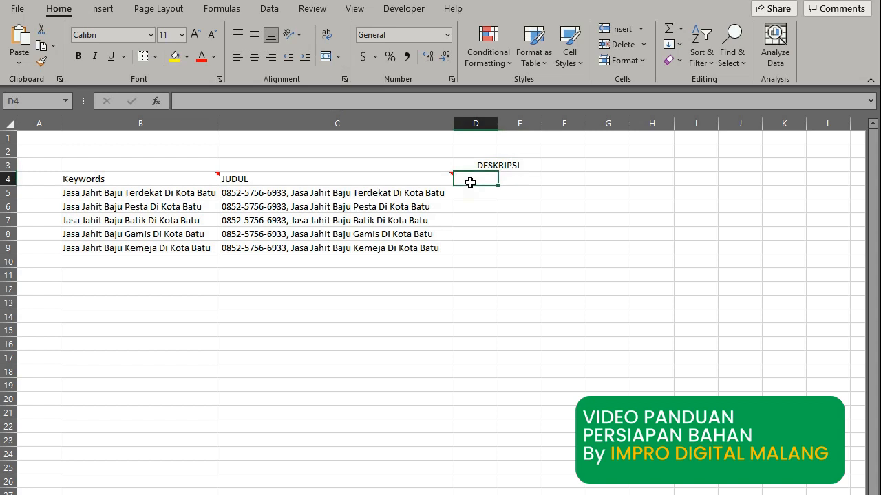
Enter the sub-headers PENDEK in D4 and PANJANG in E4.
{"action": "type", "text": "PENDEK"}
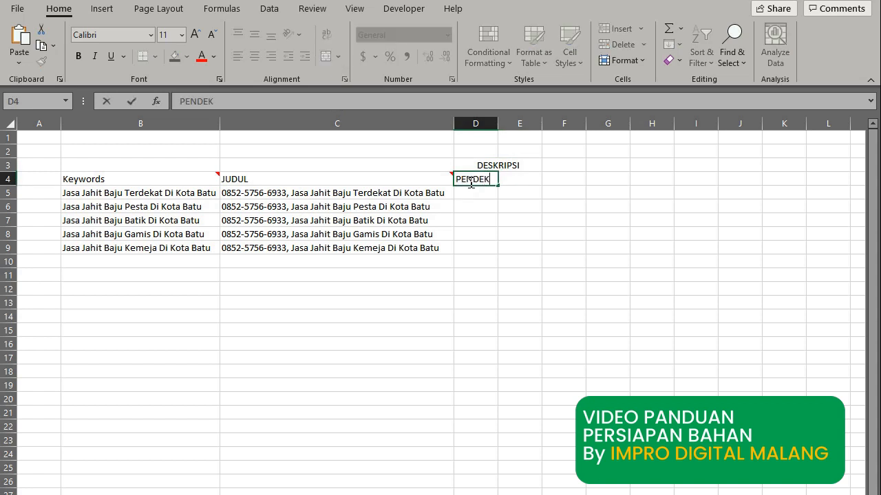
{"action": "key", "text": "Return"}
{"action": "key", "text": "Up"}
{"action": "key", "text": "Right"}
{"action": "type", "text": "P"}
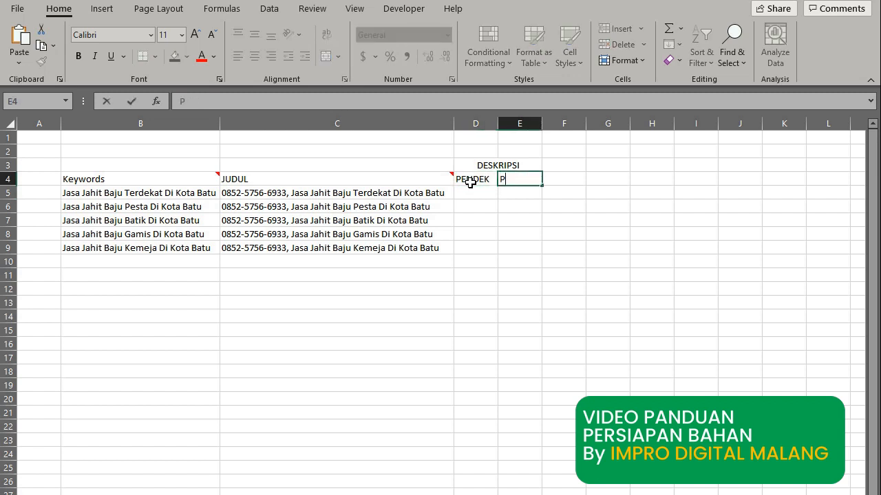
{"action": "type", "text": "ANJANG"}
{"action": "key", "text": "Return"}
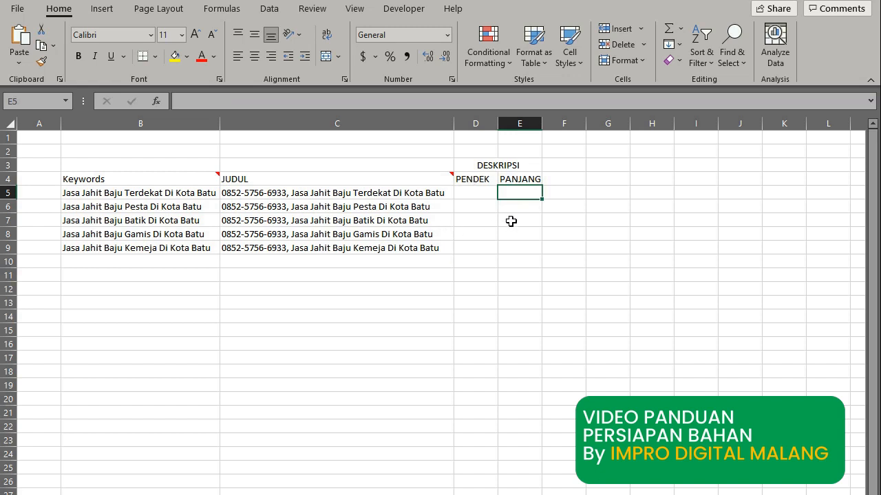
Select the rows 5–9 cells under PANJANG and PENDEK.
{"action": "left_click", "coordinate": [516, 219]}
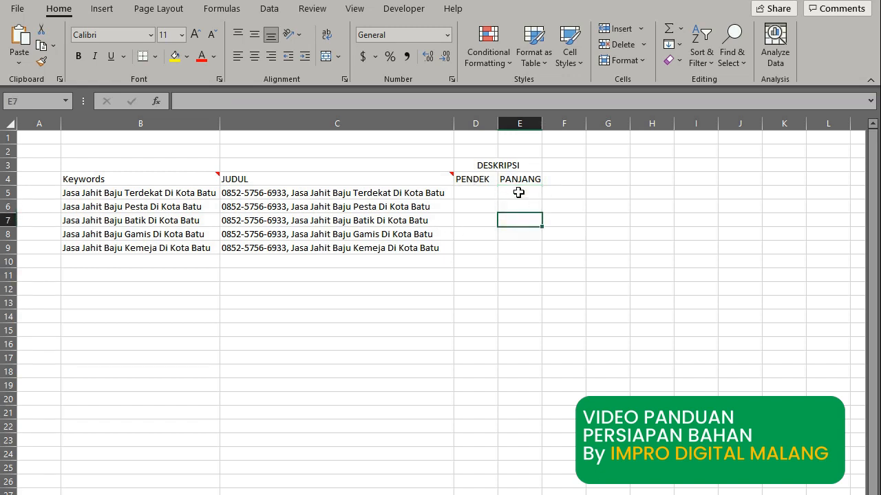
{"action": "left_click_drag", "start_coordinate": [519, 192], "coordinate": [523, 250]}
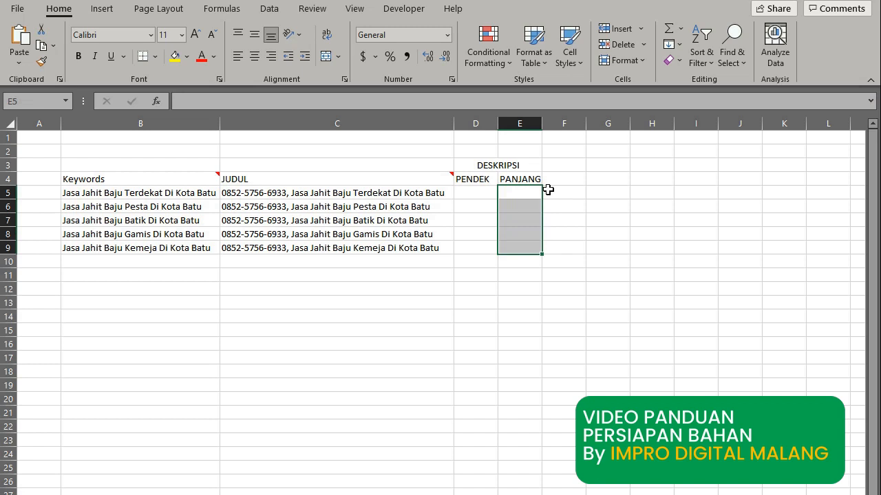
{"action": "left_click_drag", "start_coordinate": [480, 193], "coordinate": [478, 248]}
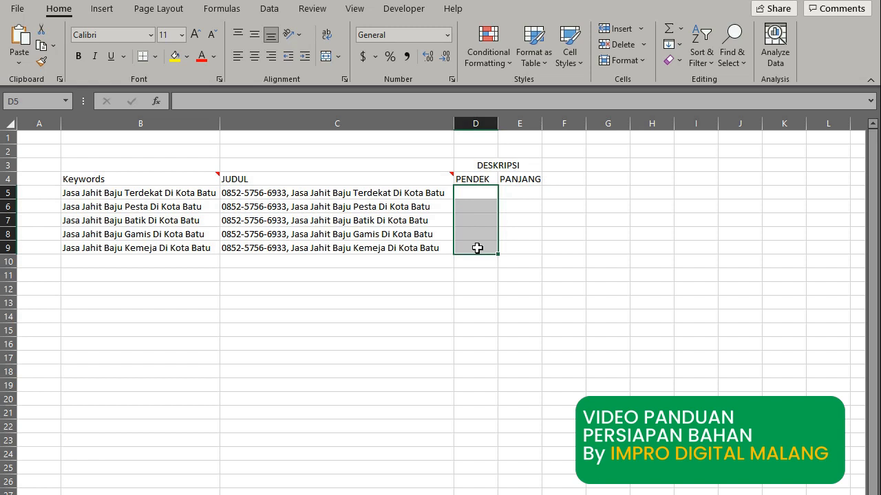
{"action": "left_click", "coordinate": [579, 215]}
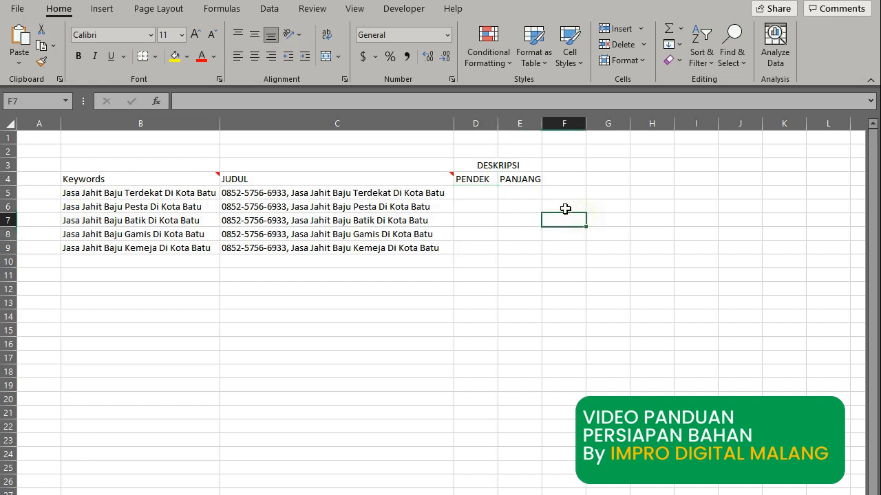
{"action": "left_click_drag", "start_coordinate": [485, 191], "coordinate": [483, 251]}
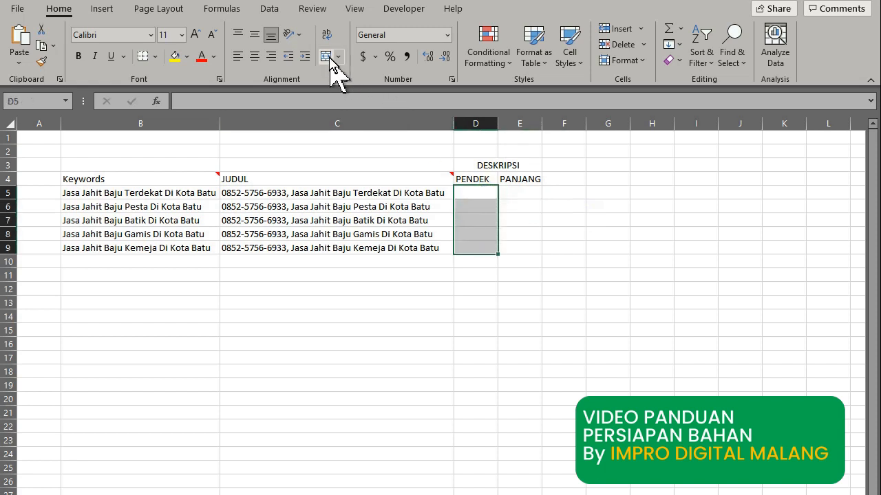
{"action": "left_click", "coordinate": [574, 181]}
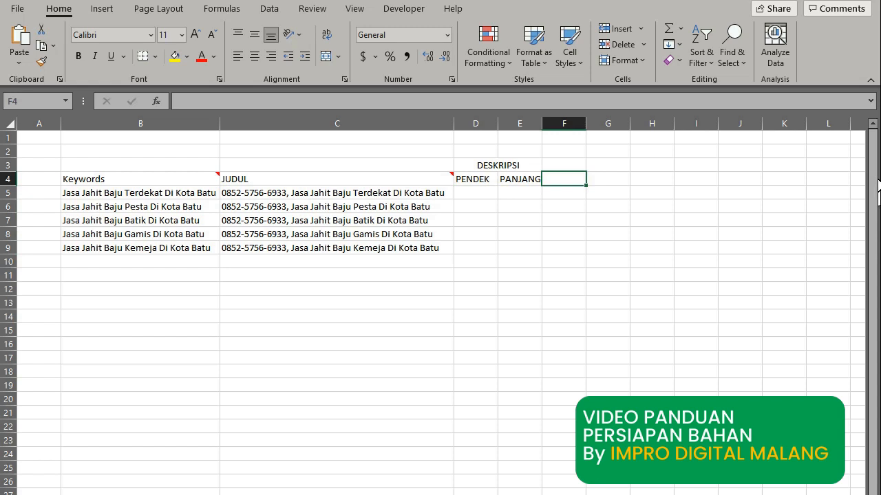
Enter the headers TAG in F4 and HASTAG in G4.
{"action": "type", "text": "TAG"}
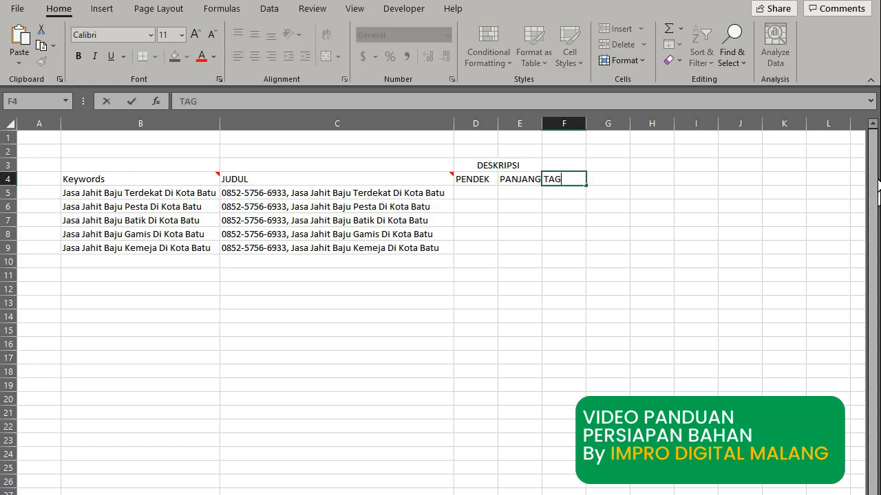
{"action": "key", "text": "BackSpace"}
{"action": "type", "text": "K"}
{"action": "key", "text": "Return"}
{"action": "key", "text": "Up"}
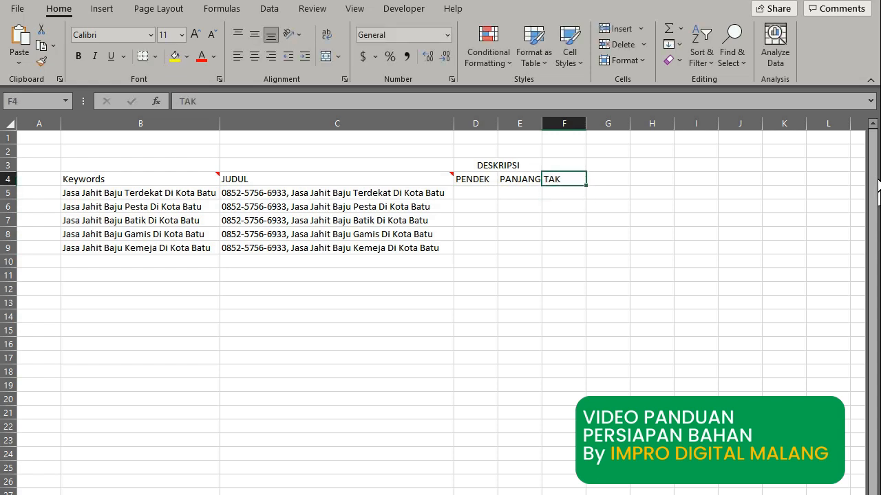
{"action": "type", "text": "TAG"}
{"action": "key", "text": "Return"}
{"action": "key", "text": "Up"}
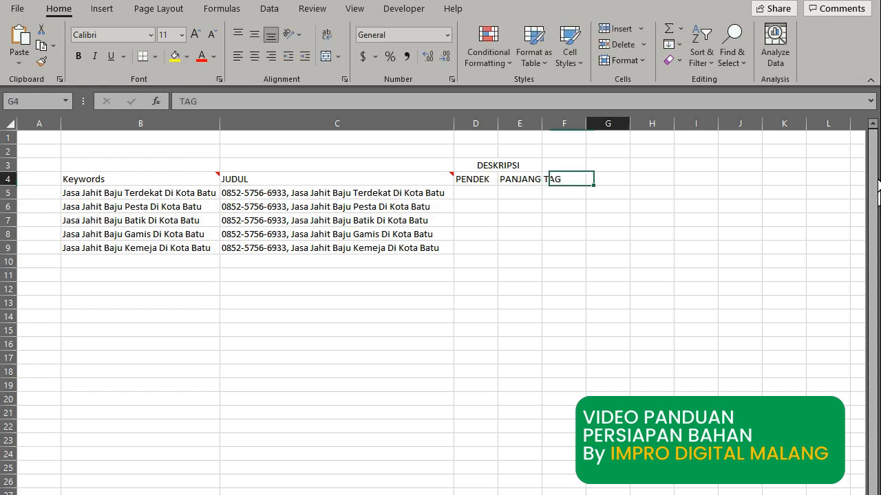
{"action": "key", "text": "Right"}
{"action": "type", "text": "HASTAG"}
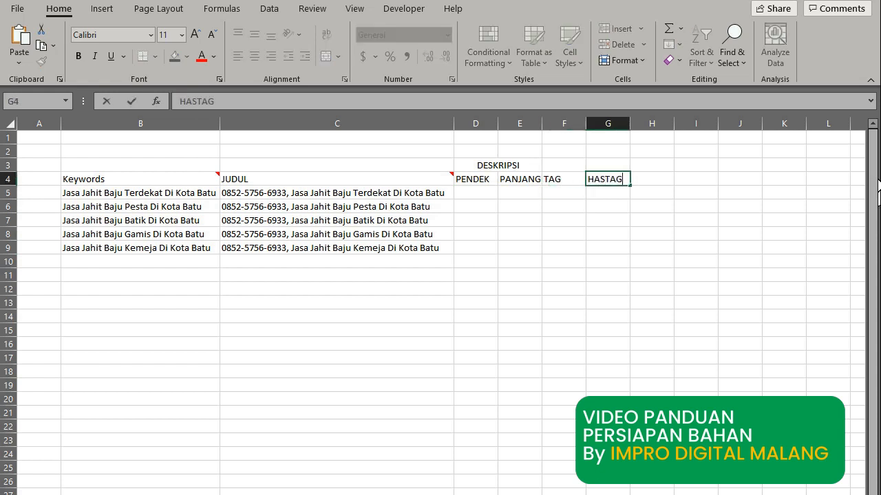
{"action": "key", "text": "Return"}
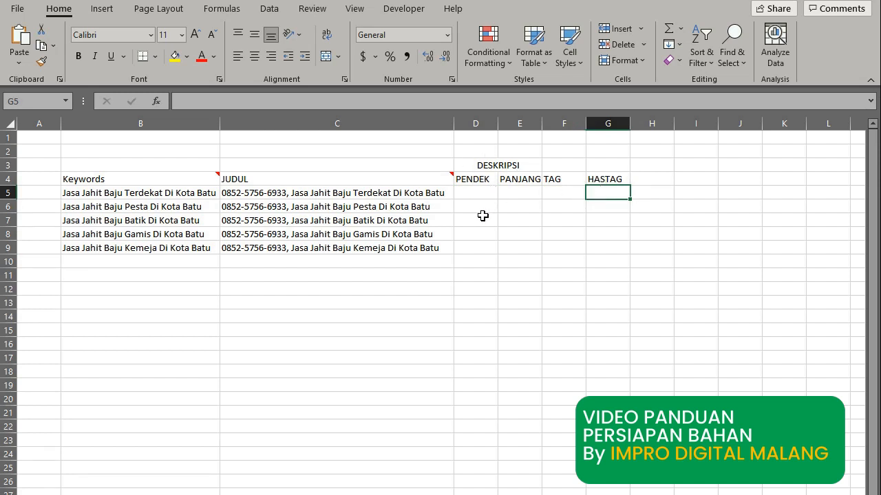
Select the five TAG cells F5:F9.
{"action": "left_click", "coordinate": [559, 177]}
{"action": "left_click", "coordinate": [570, 125]}
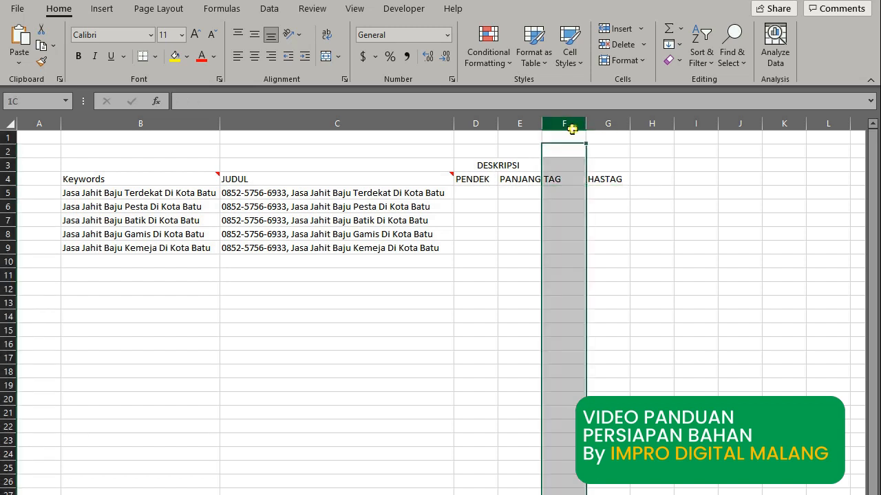
{"action": "left_click", "coordinate": [559, 206]}
{"action": "left_click_drag", "start_coordinate": [560, 192], "coordinate": [561, 250]}
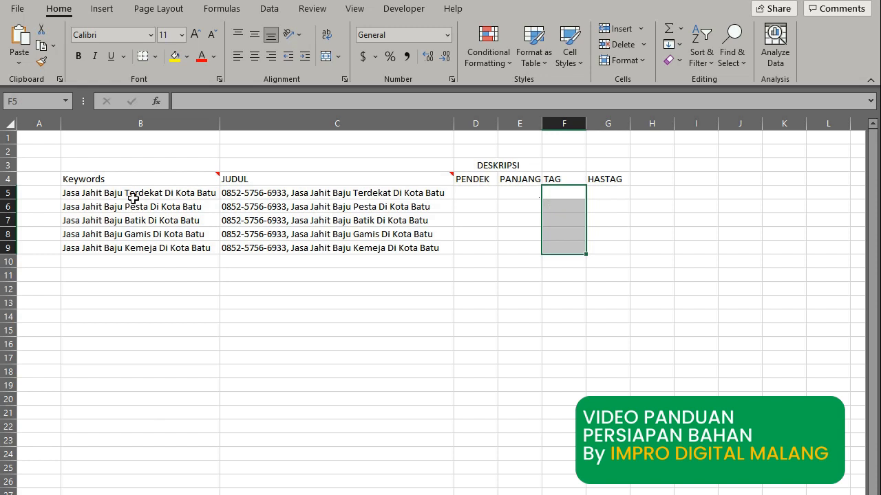
Merge F5:F9 under TAG into one tall cell and copy it.
{"action": "left_click", "coordinate": [606, 261]}
{"action": "left_click_drag", "start_coordinate": [573, 193], "coordinate": [572, 246]}
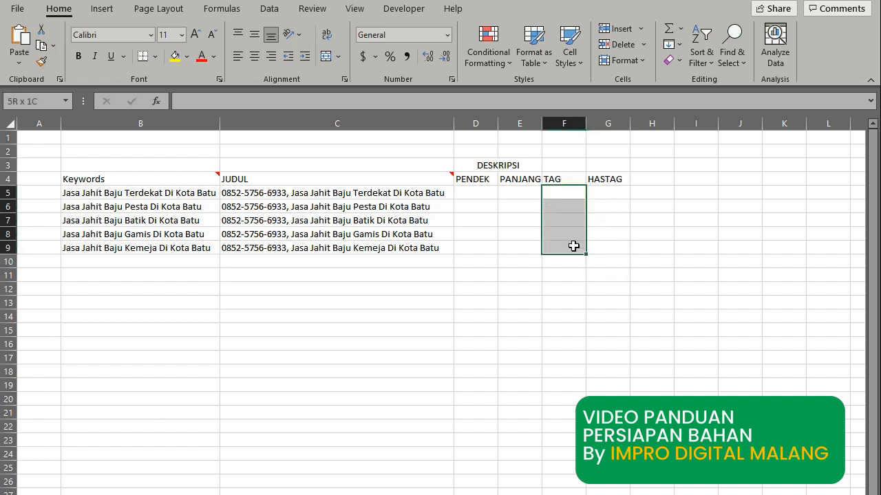
{"action": "left_click", "coordinate": [329, 60]}
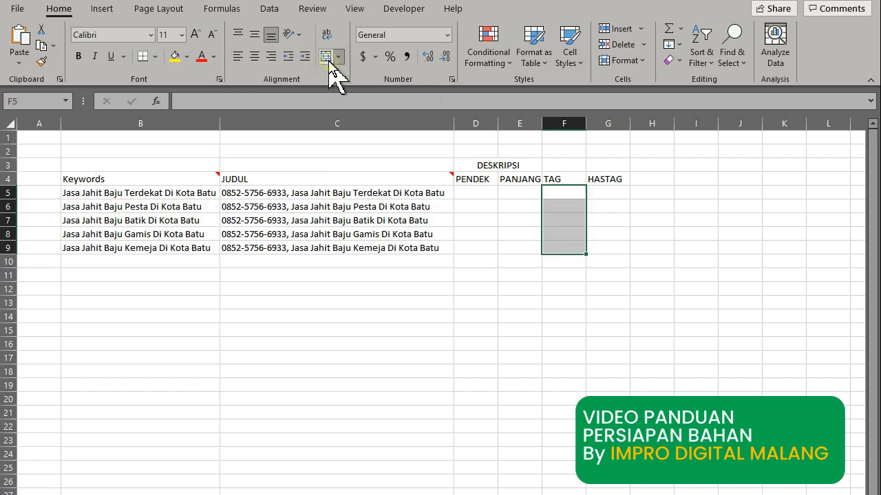
{"action": "left_click", "coordinate": [591, 290]}
{"action": "left_click", "coordinate": [565, 241]}
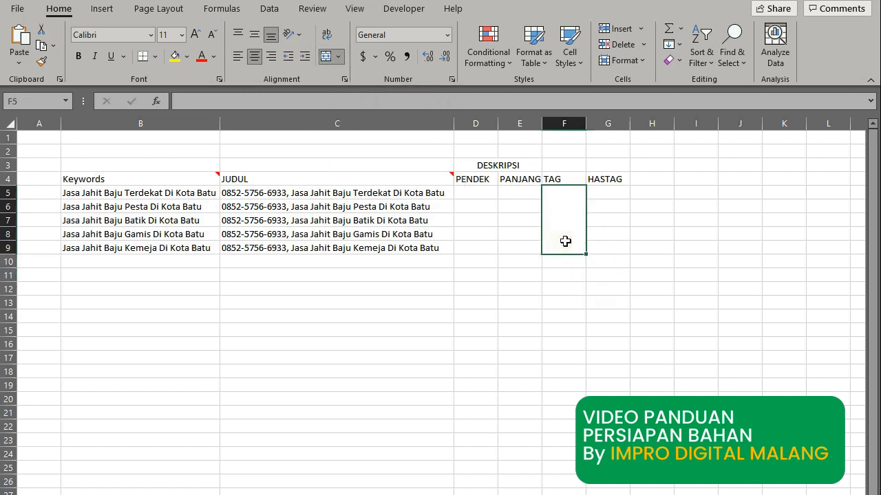
{"action": "key", "text": "ctrl+c"}
Paste the merged cell format into G5:G9, D5:D9 and E5:E9.
{"action": "left_click", "coordinate": [593, 193]}
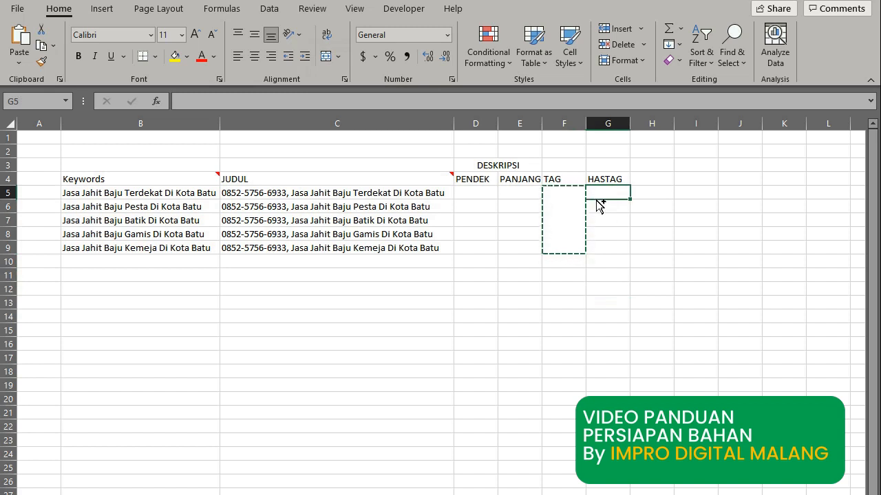
{"action": "key", "text": "ctrl+v"}
{"action": "left_click", "coordinate": [480, 198]}
{"action": "key", "text": "ctrl+v"}
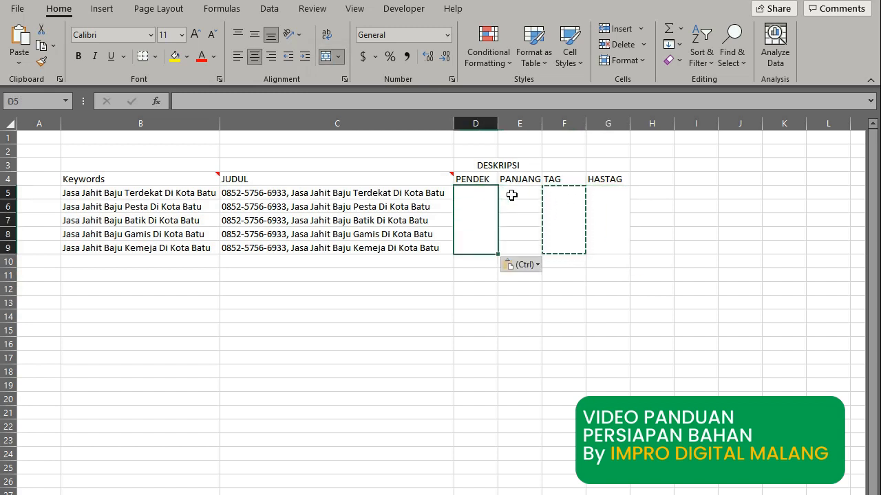
{"action": "left_click", "coordinate": [513, 194]}
{"action": "key", "text": "ctrl+v"}
{"action": "left_click", "coordinate": [469, 317]}
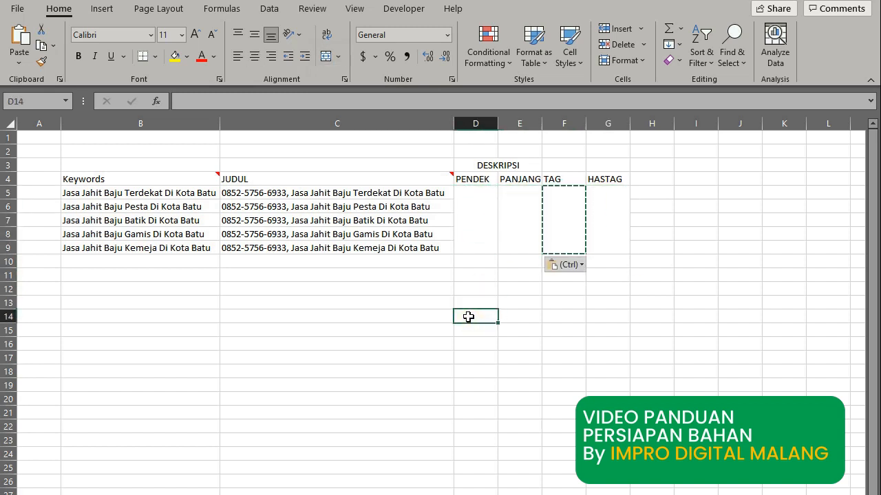
{"action": "key", "text": "Escape"}
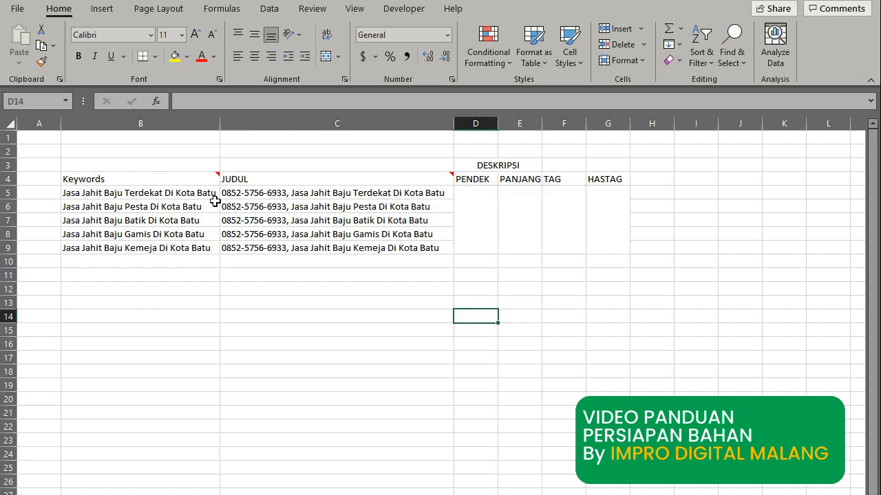
{"action": "left_click_drag", "start_coordinate": [202, 192], "coordinate": [206, 250]}
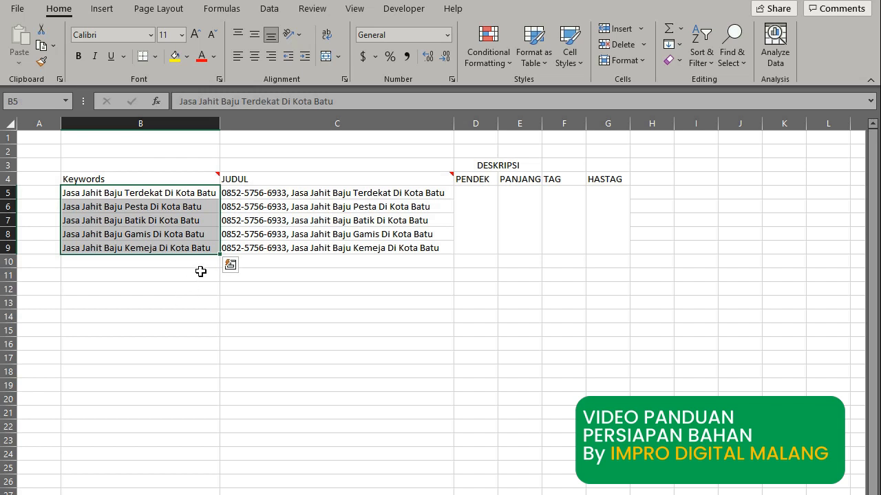
{"action": "left_click", "coordinate": [201, 275]}
Review the keywords in B5 through B9, then select and copy B5:B9.
{"action": "left_click", "coordinate": [187, 193]}
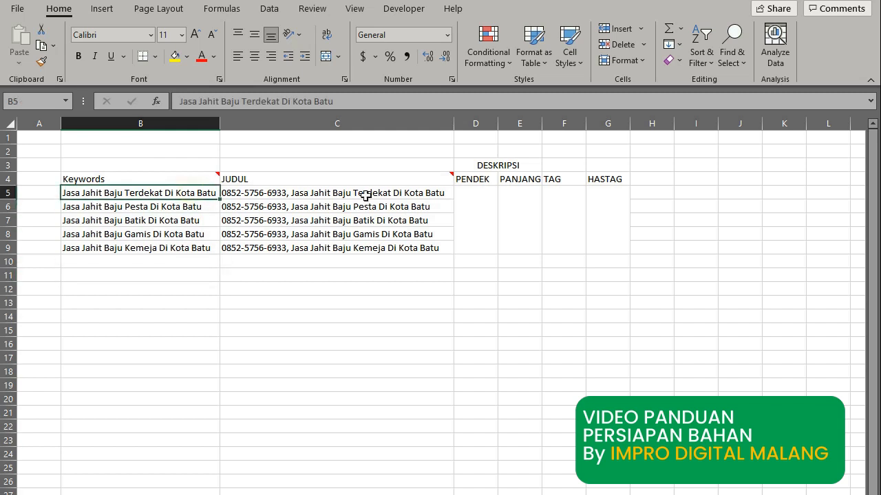
{"action": "left_click", "coordinate": [125, 206]}
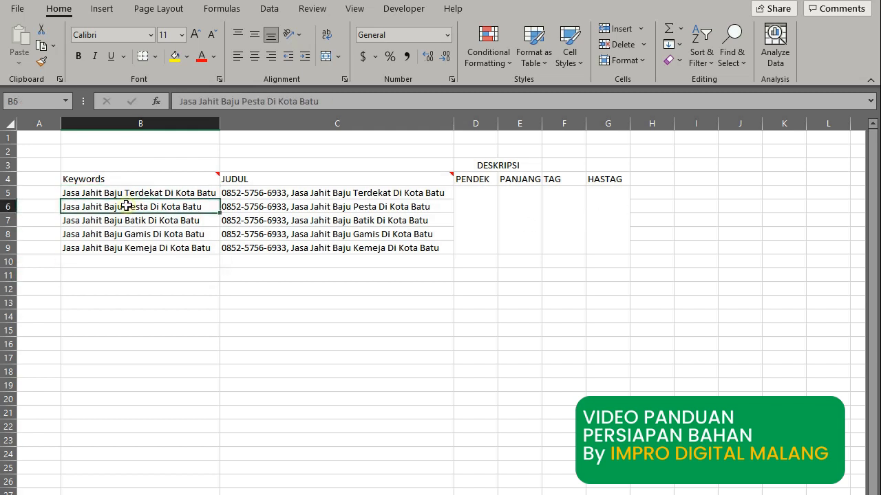
{"action": "left_click", "coordinate": [563, 224]}
{"action": "left_click", "coordinate": [195, 219]}
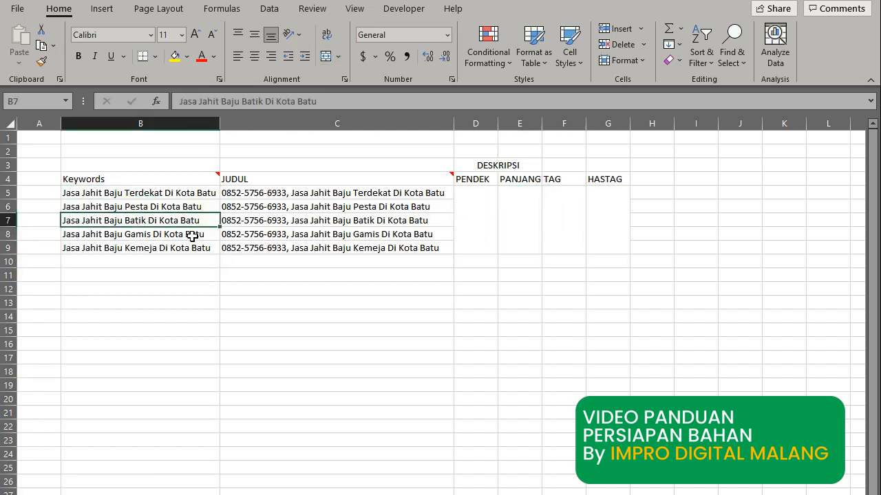
{"action": "left_click", "coordinate": [191, 235]}
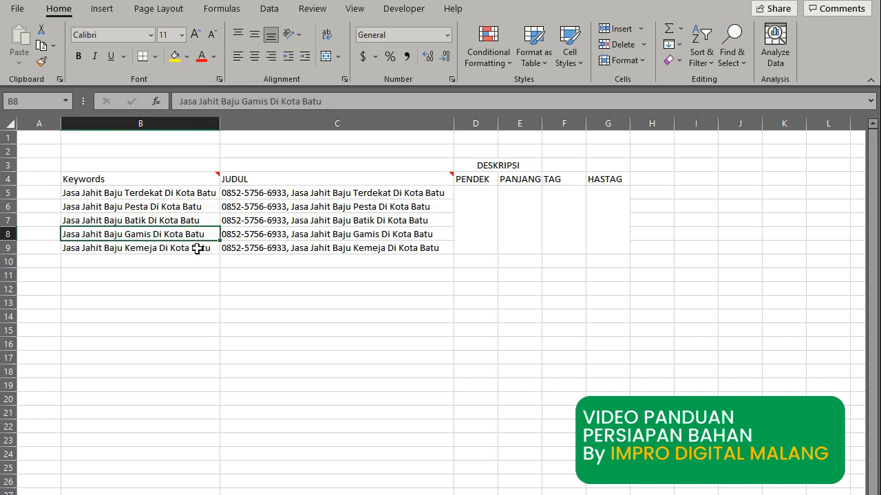
{"action": "left_click", "coordinate": [197, 249]}
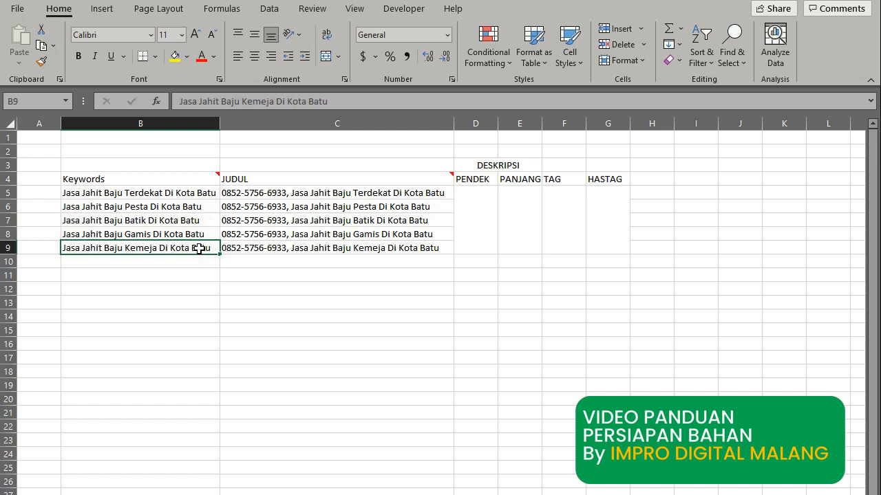
{"action": "left_click", "coordinate": [179, 178]}
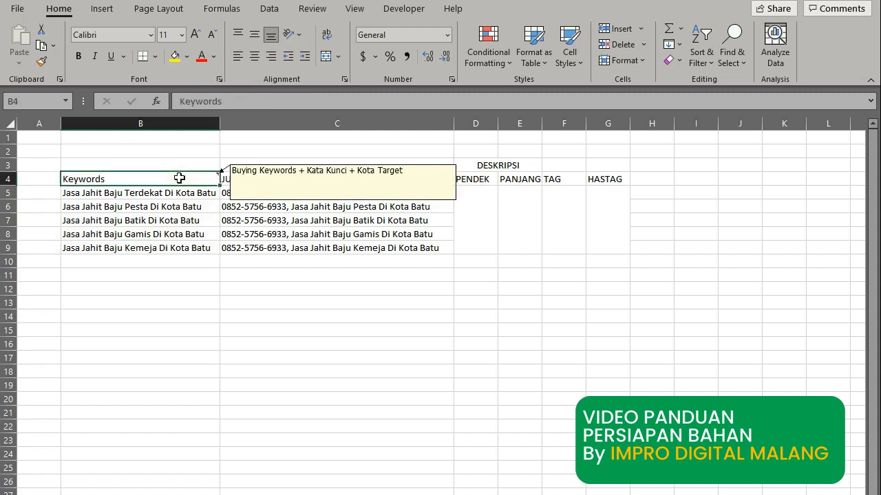
{"action": "key", "text": "Down"}
{"action": "key", "text": "shift+Down"}
{"action": "key", "text": "shift+Down"}
{"action": "key", "text": "shift+Down"}
{"action": "key", "text": "shift+Down"}
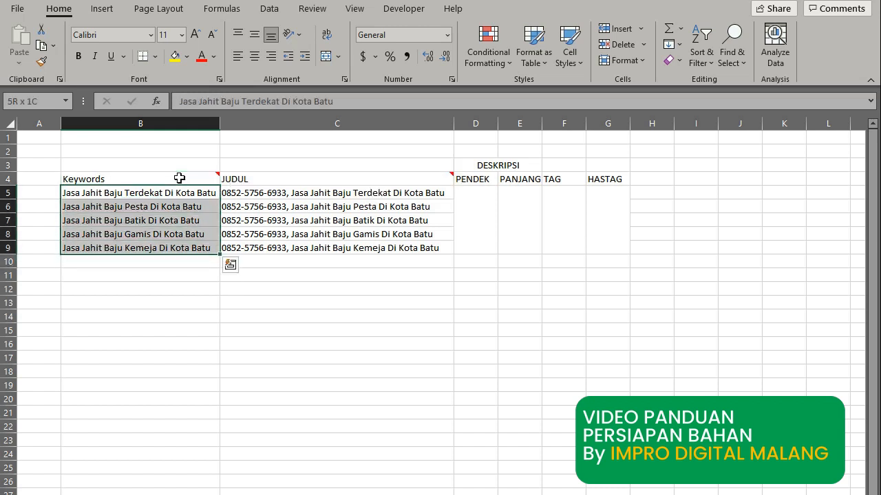
{"action": "key", "text": "ctrl+c"}
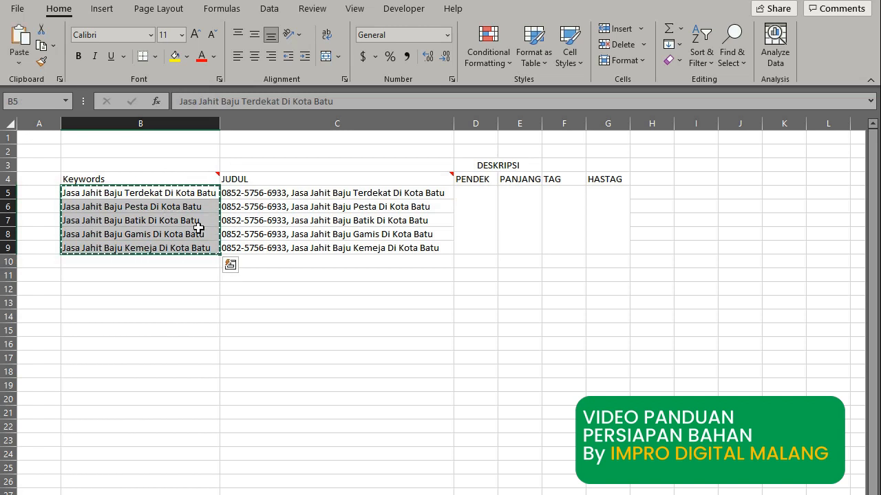
Switch to the Chrome window with Google and close the prediction report dialog.
{"action": "left_click", "coordinate": [522, 494]}
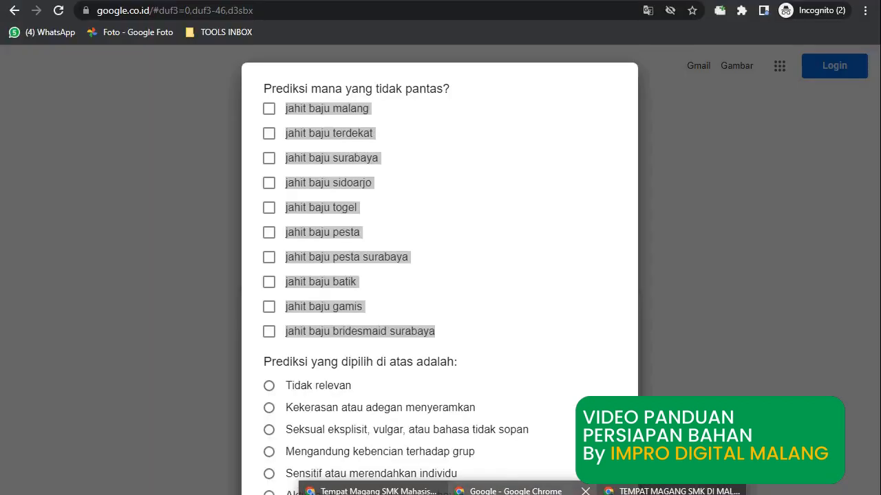
{"action": "left_click", "coordinate": [516, 491]}
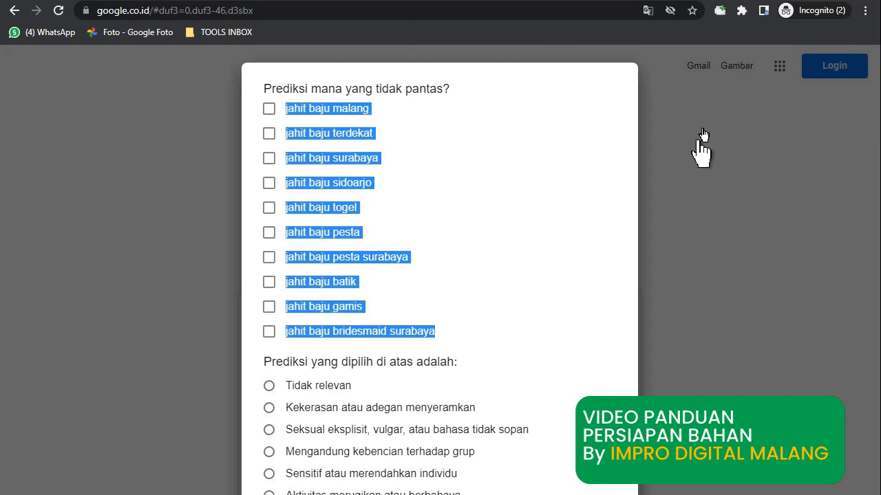
{"action": "left_click", "coordinate": [267, 8]}
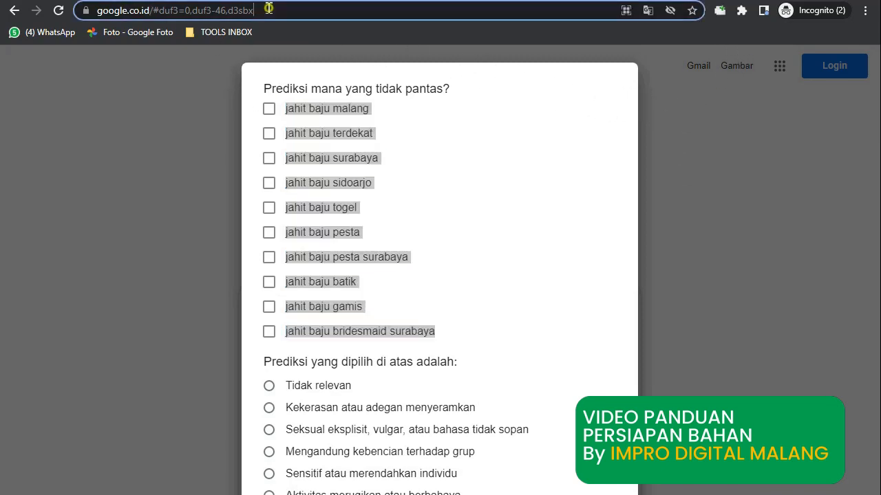
{"action": "left_click", "coordinate": [619, 441]}
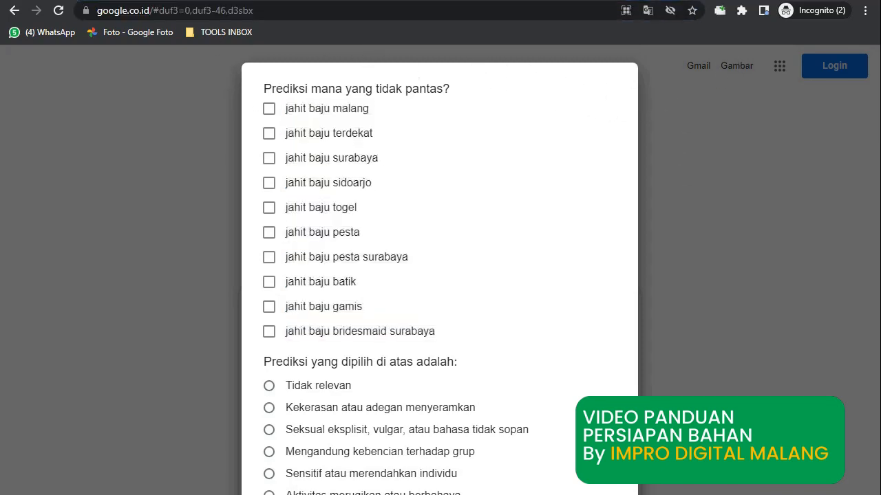
{"action": "key", "text": "Escape"}
Search Google for DELIM.CO and open the Free Online Comma Separator Tool page.
{"action": "left_click", "coordinate": [169, 10]}
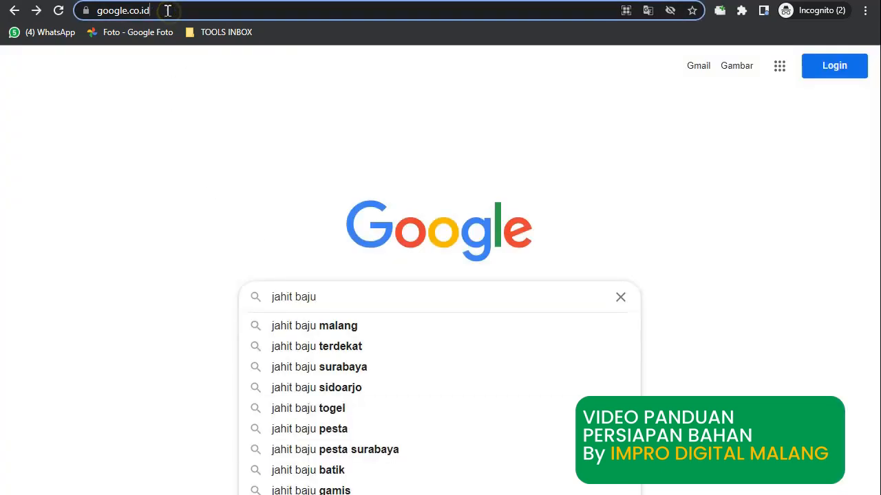
{"action": "left_click_drag", "start_coordinate": [167, 10], "coordinate": [93, 10]}
{"action": "left_click_drag", "start_coordinate": [334, 301], "coordinate": [219, 315]}
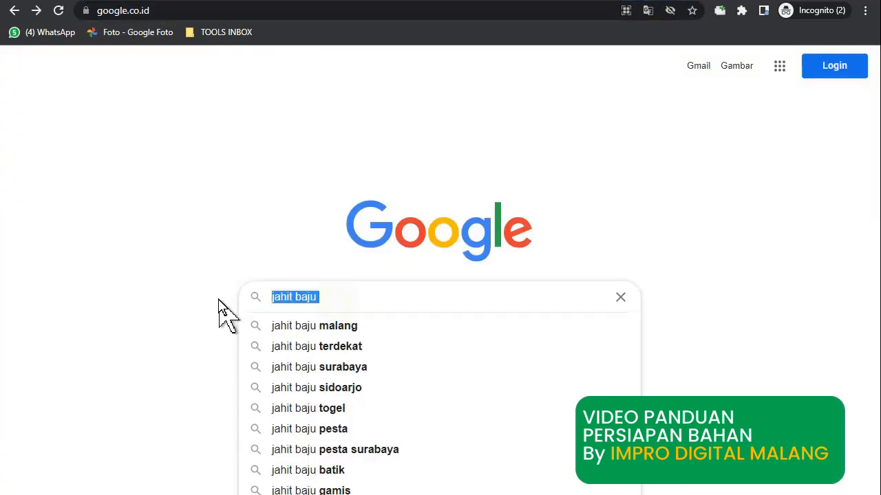
{"action": "type", "text": "DELIM."}
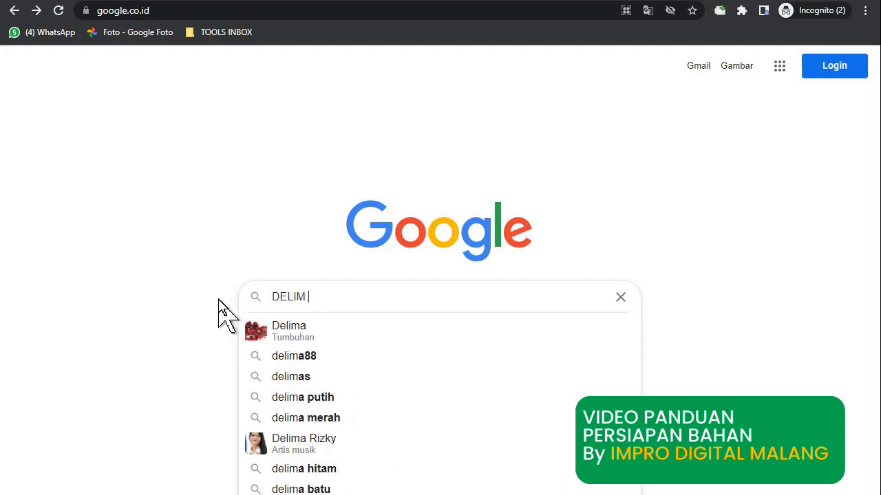
{"action": "type", "text": "CO"}
{"action": "key", "text": "Return"}
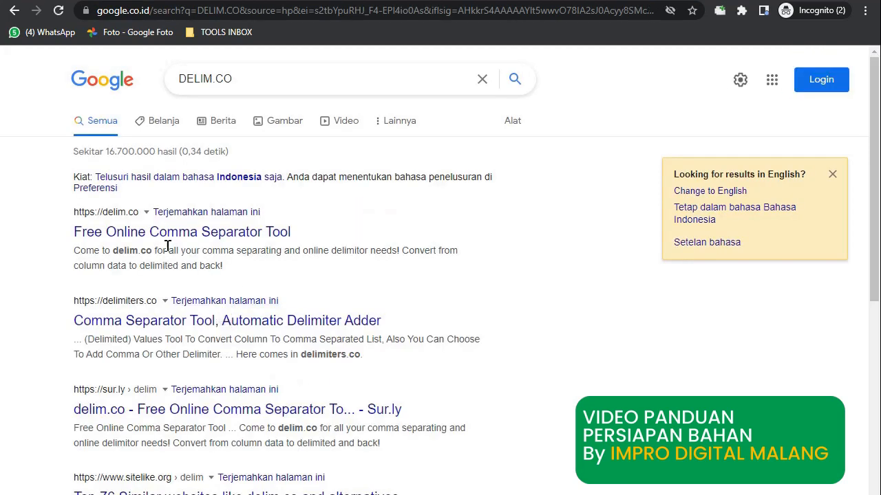
{"action": "left_click", "coordinate": [127, 233]}
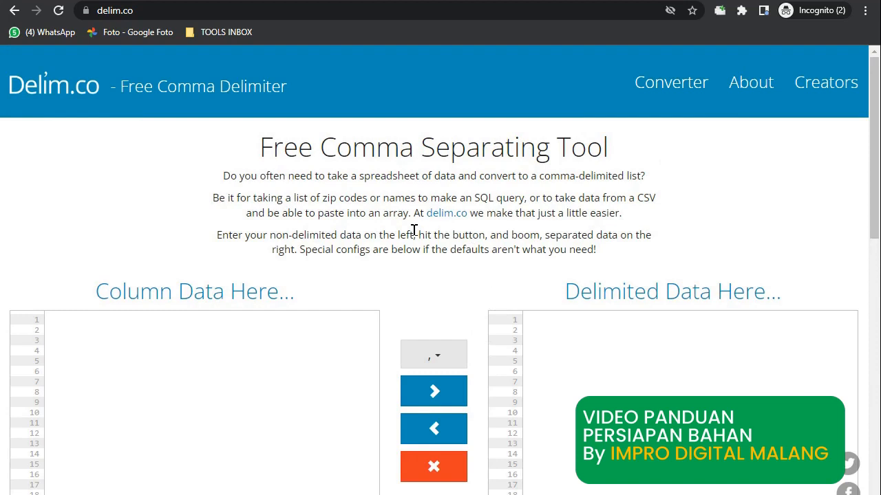
Paste the five keywords into the Column Data box and set the delimiter to comma.
{"action": "left_click", "coordinate": [100, 332]}
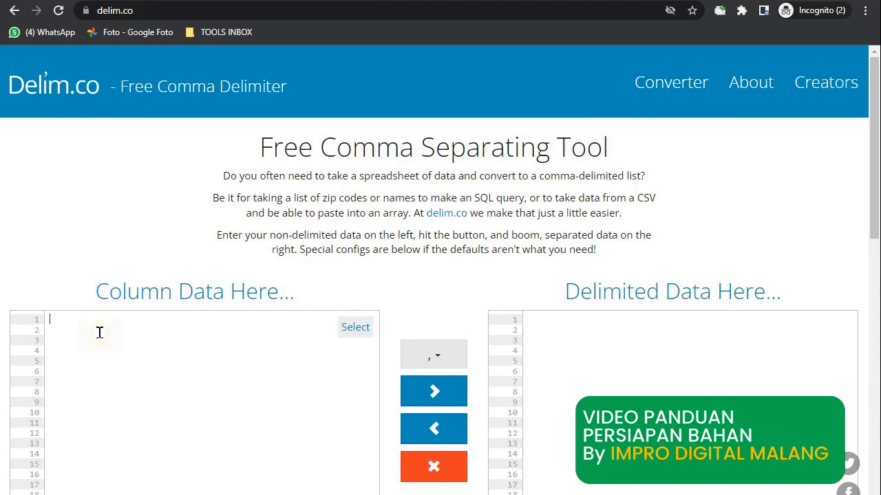
{"action": "key", "text": "ctrl+v"}
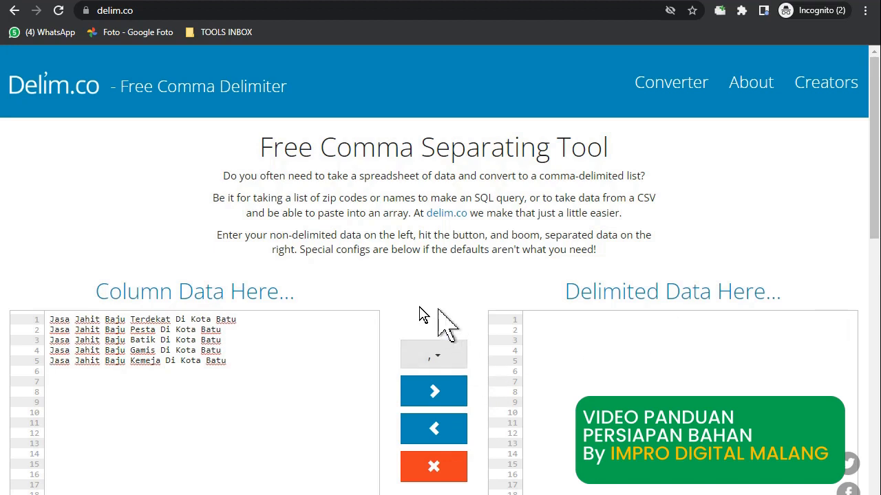
{"action": "left_click", "coordinate": [442, 357]}
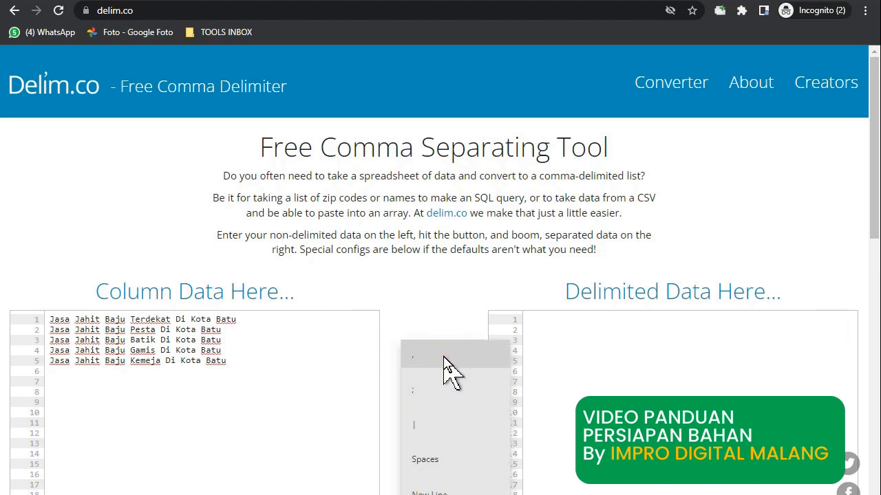
{"action": "scroll", "coordinate": [873, 272], "scroll_direction": "down", "scroll_amount": 2}
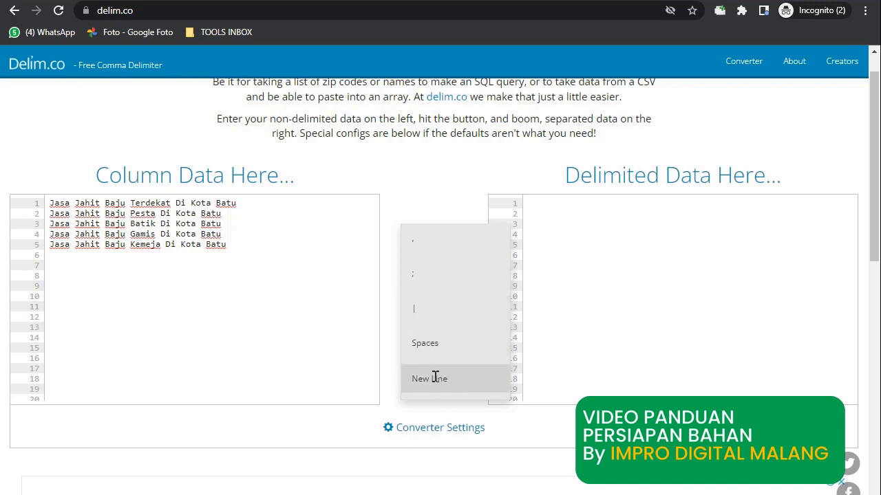
{"action": "left_click", "coordinate": [428, 240]}
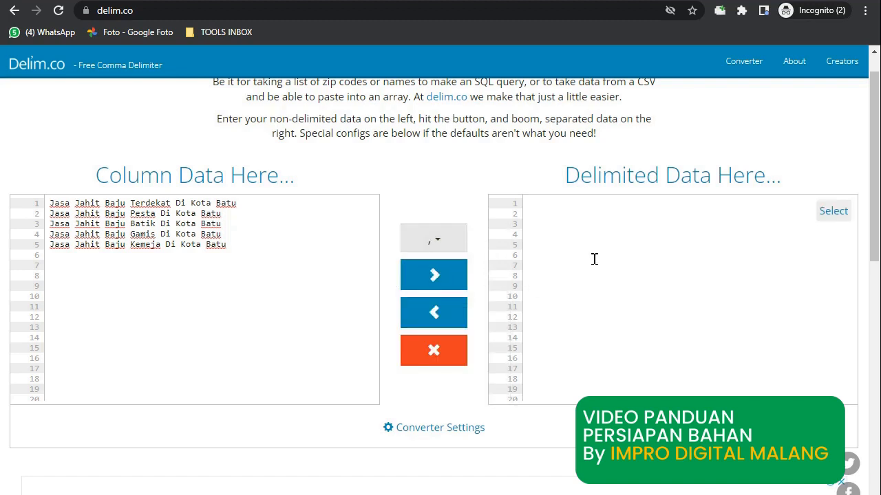
Convert the keyword column once, cut that output, and show the converter settings.
{"action": "left_click", "coordinate": [451, 276]}
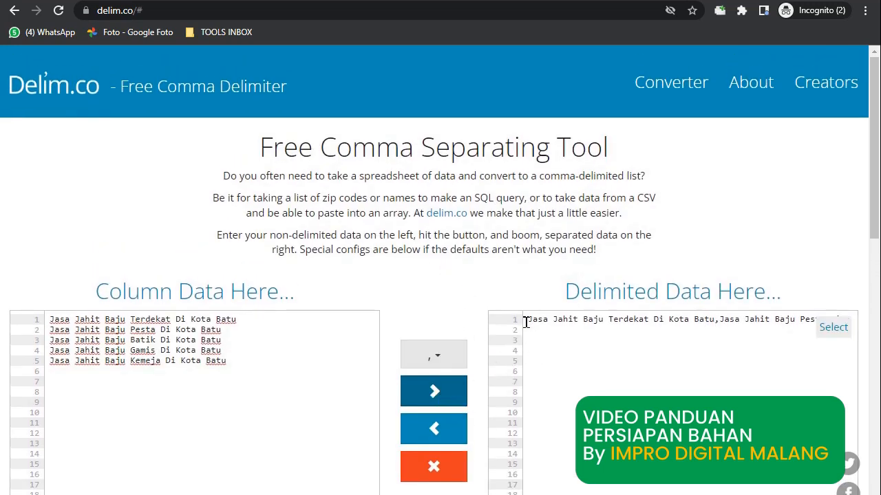
{"action": "left_click_drag", "start_coordinate": [527, 319], "coordinate": [847, 330]}
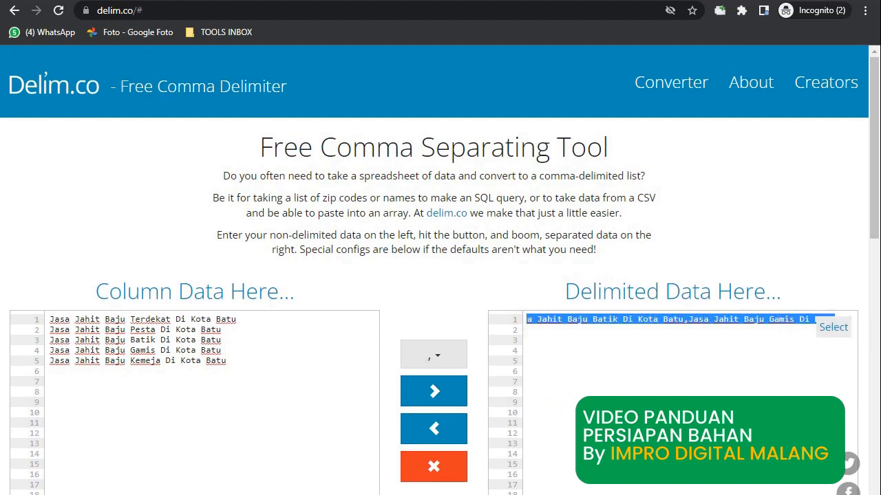
{"action": "key", "text": "ctrl+x"}
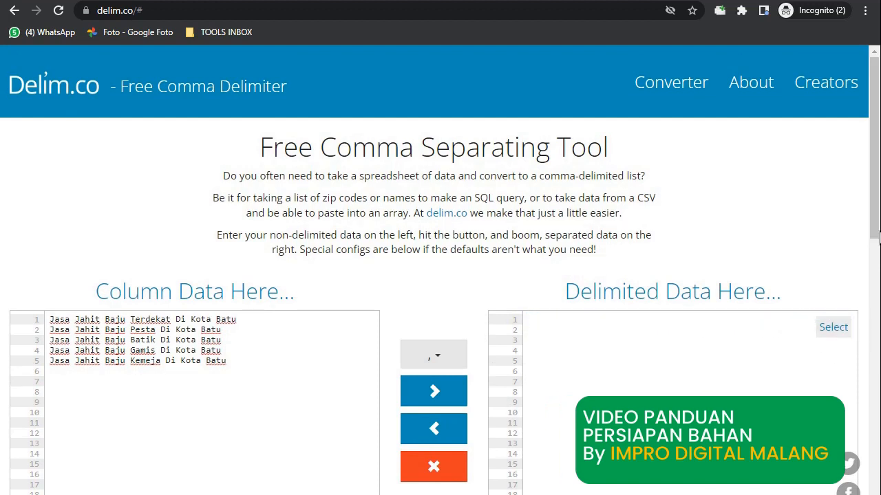
{"action": "scroll", "coordinate": [845, 157], "scroll_direction": "down", "scroll_amount": 3}
{"action": "scroll", "coordinate": [845, 157], "scroll_direction": "up", "scroll_amount": 1}
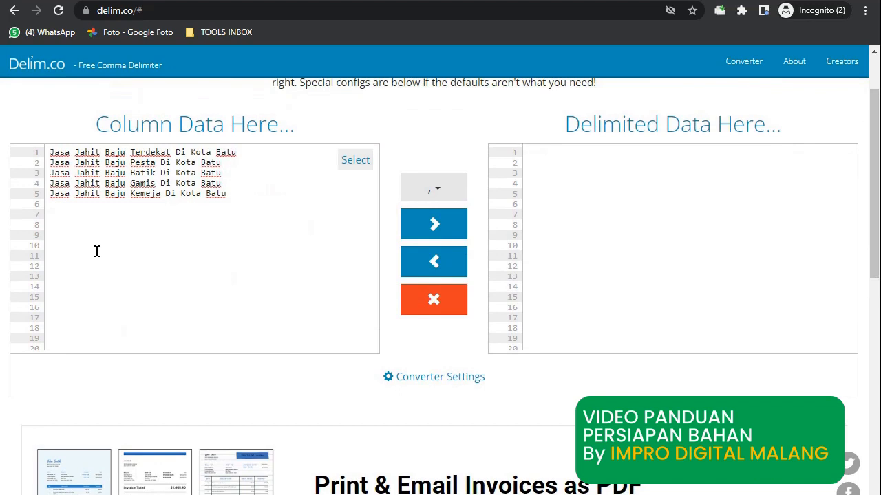
{"action": "left_click", "coordinate": [427, 378]}
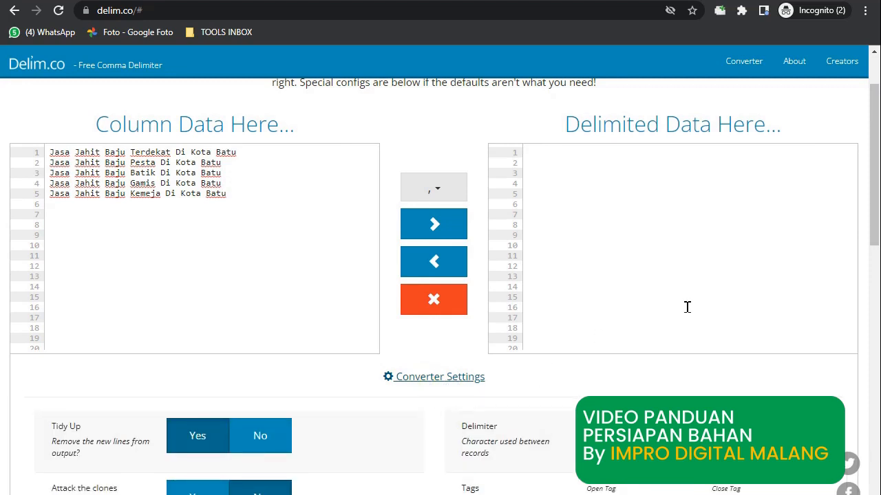
{"action": "left_click_drag", "start_coordinate": [873, 113], "coordinate": [878, 199]}
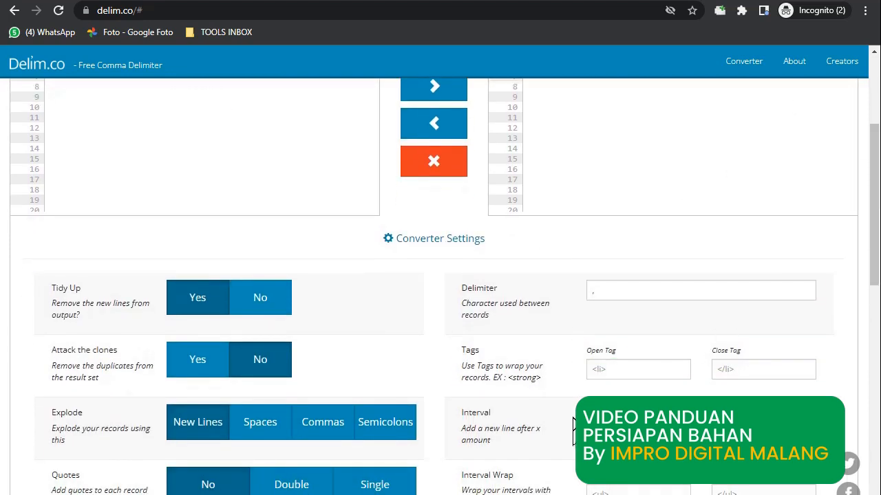
{"action": "left_click_drag", "start_coordinate": [871, 265], "coordinate": [878, 199]}
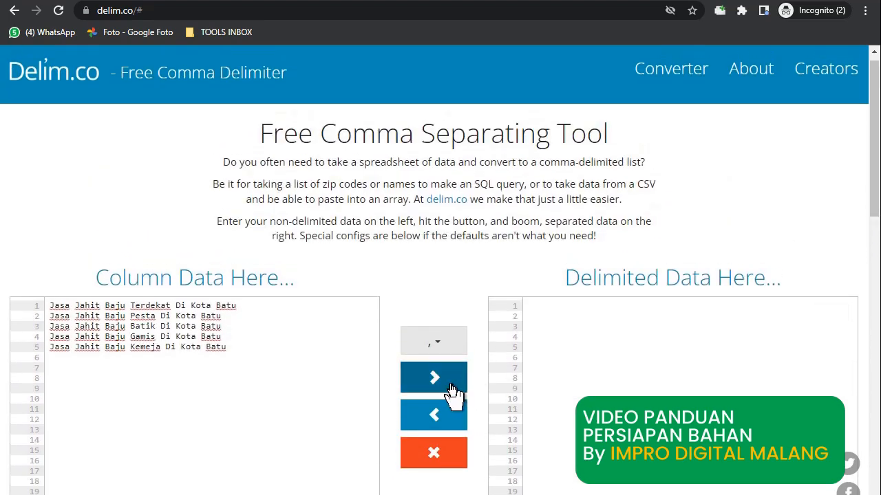
Convert the keywords again and select the whole comma-joined output line.
{"action": "left_click", "coordinate": [452, 390]}
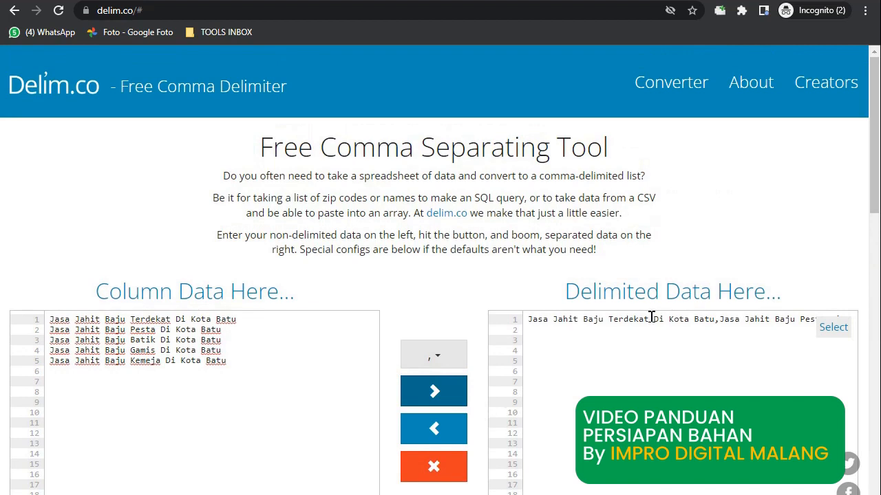
{"action": "left_click", "coordinate": [648, 320]}
{"action": "key", "text": "ctrl+a"}
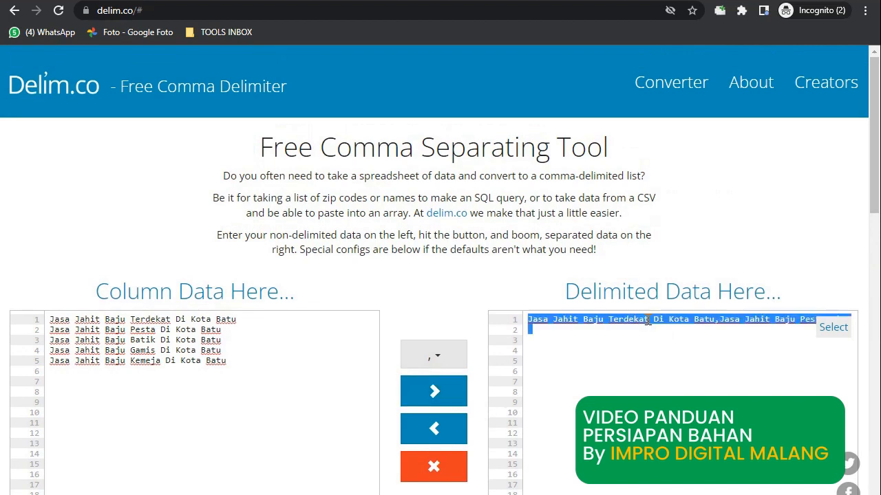
{"action": "key", "text": "alt+Tab"}
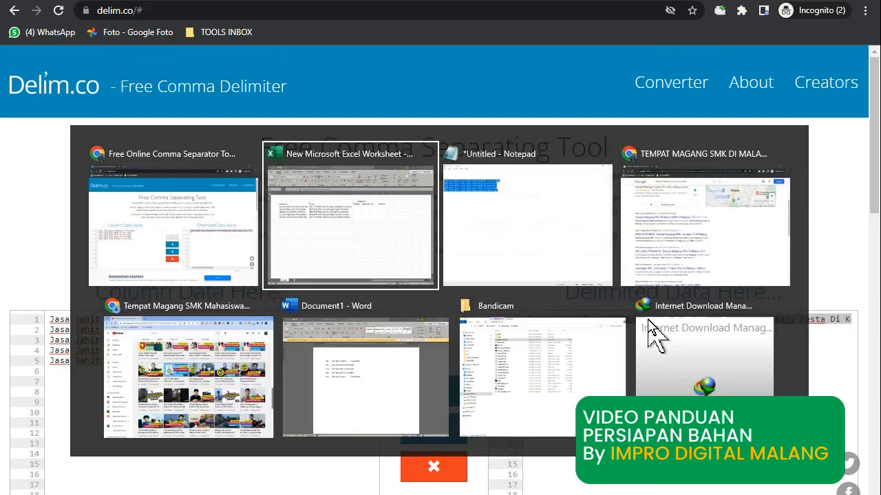
Paste the comma-joined keyword list into the merged TAG cell F5:F9.
{"action": "left_click_drag", "start_coordinate": [564, 193], "coordinate": [564, 248]}
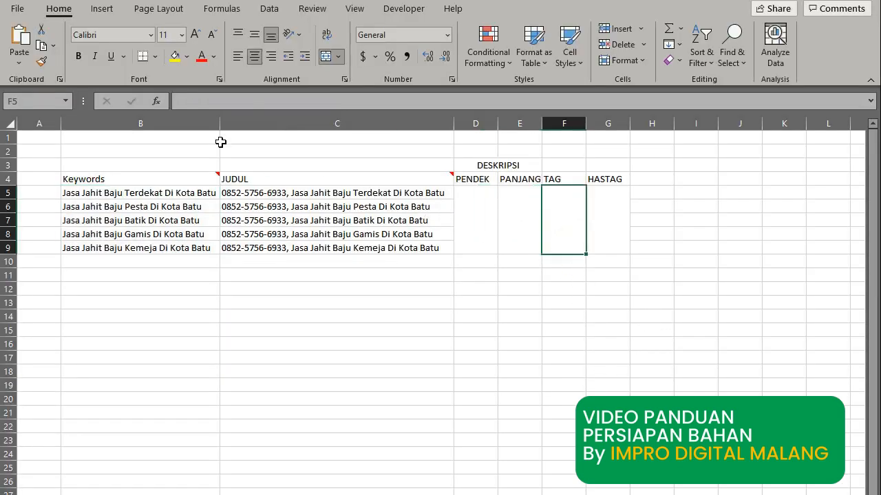
{"action": "left_click", "coordinate": [185, 101]}
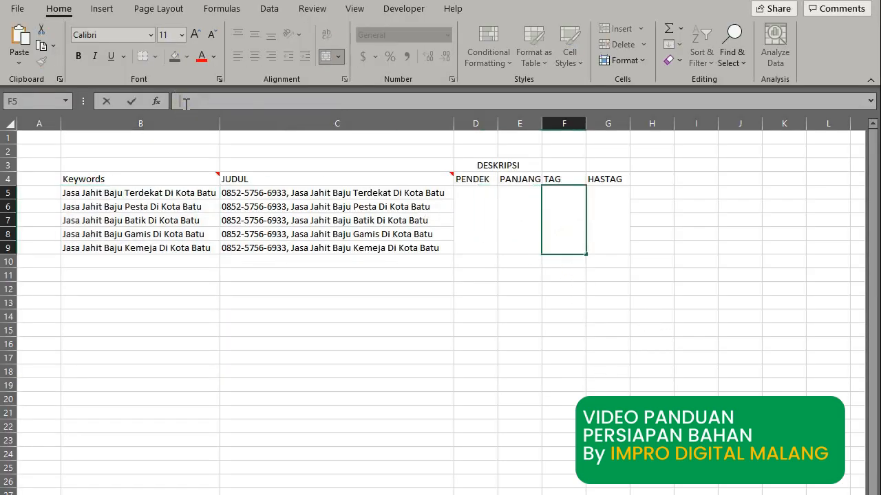
{"action": "key", "text": "ctrl+v"}
{"action": "key", "text": "Return"}
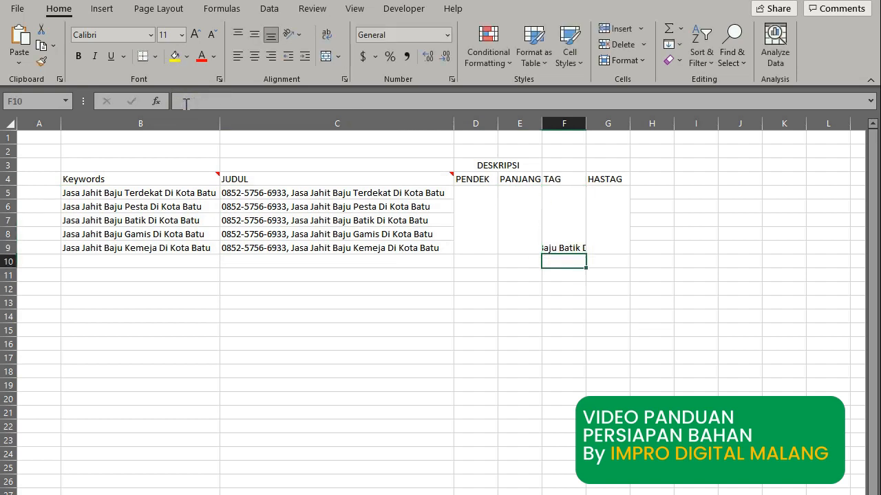
Wrap the keyword list inside the TAG cell and widen column F slightly.
{"action": "left_click", "coordinate": [570, 232]}
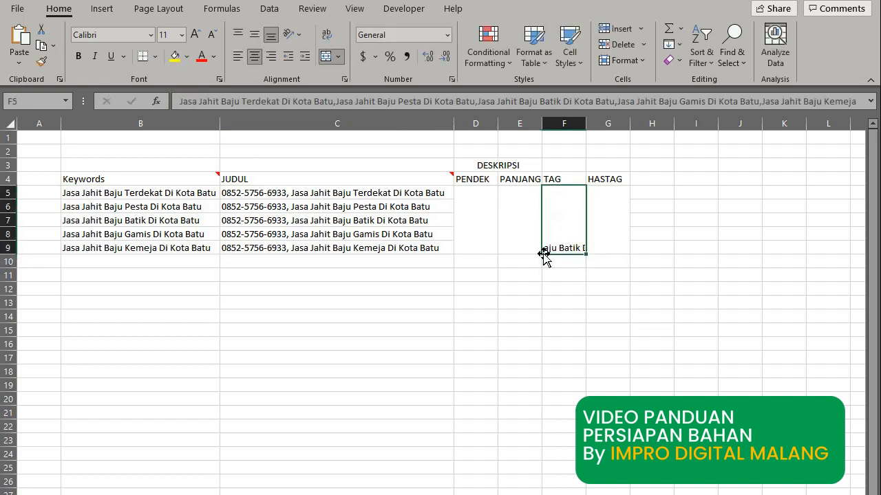
{"action": "left_click", "coordinate": [326, 35]}
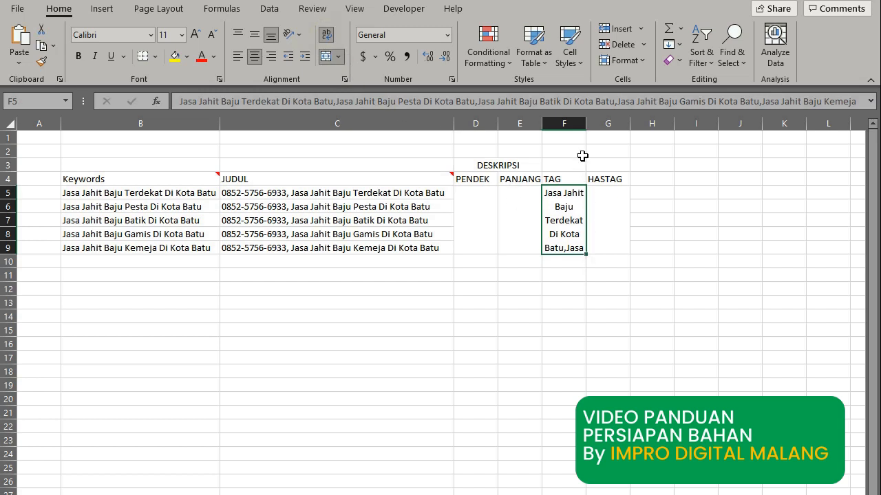
{"action": "left_click_drag", "start_coordinate": [586, 125], "coordinate": [598, 125]}
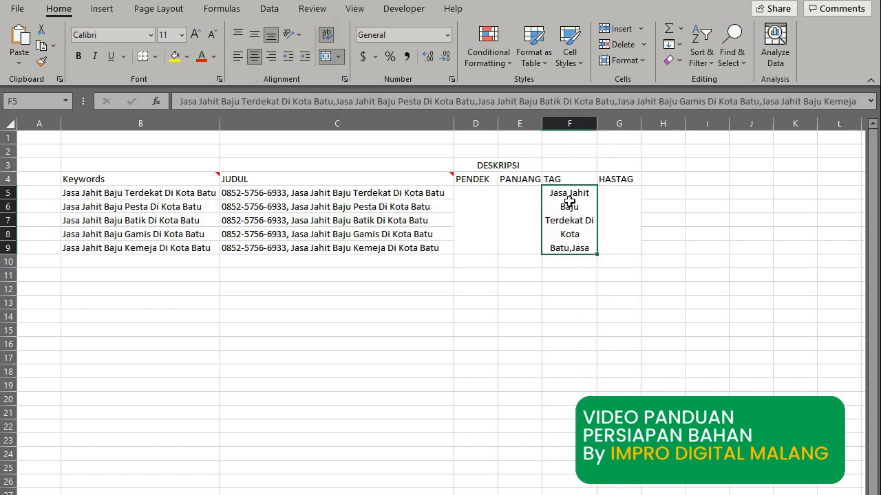
{"action": "left_click", "coordinate": [570, 177]}
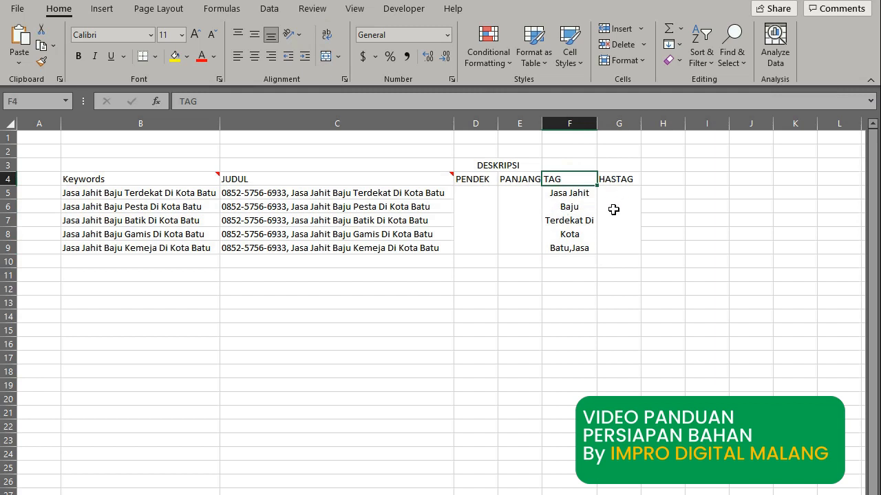
Copy the five keywords from B5:B9 into I5:I9.
{"action": "left_click", "coordinate": [160, 193]}
{"action": "left_click_drag", "start_coordinate": [160, 193], "coordinate": [161, 255]}
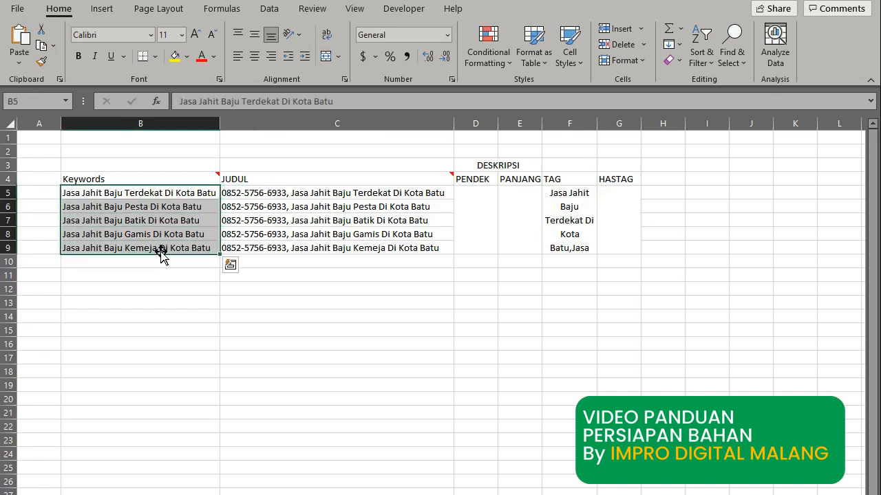
{"action": "key", "text": "ctrl+c"}
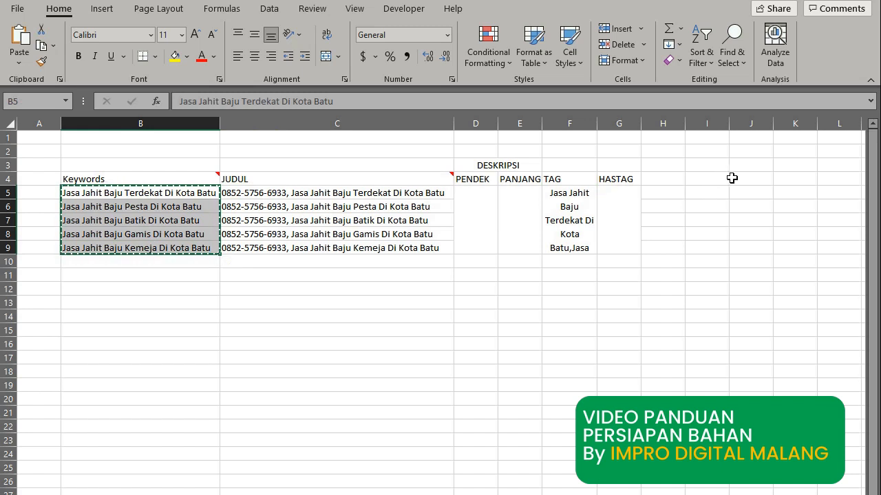
{"action": "left_click", "coordinate": [721, 193]}
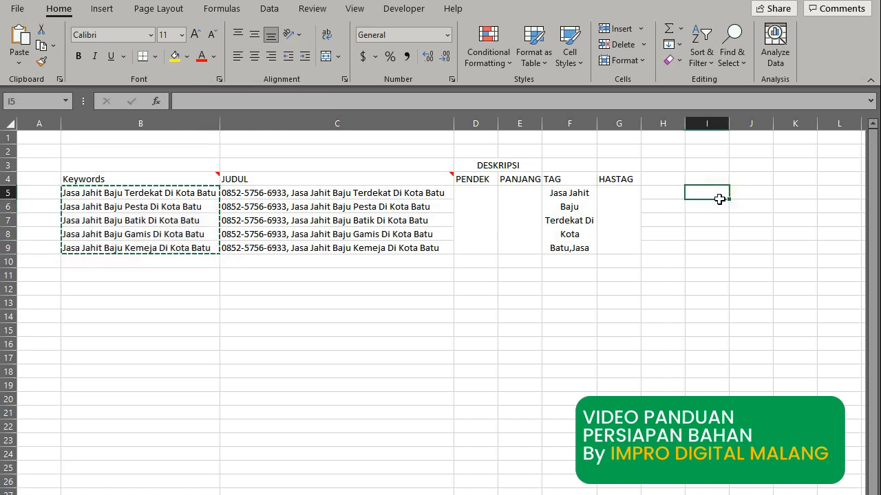
{"action": "key", "text": "ctrl+v"}
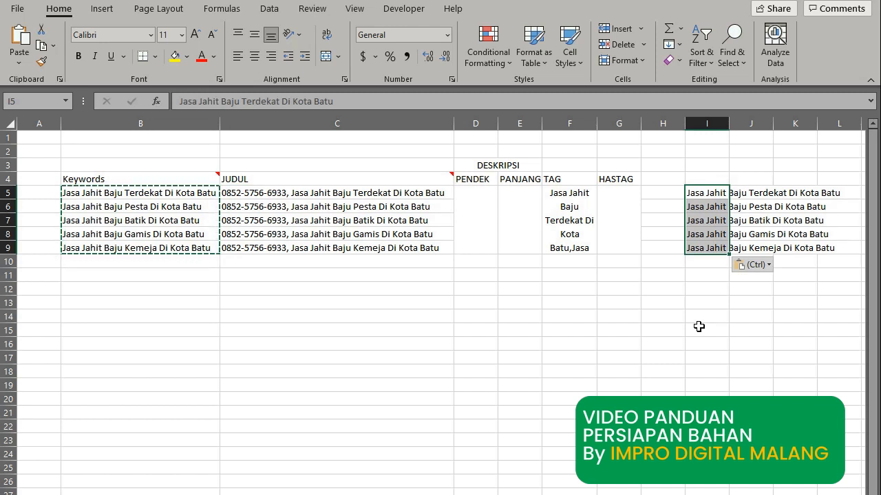
{"action": "key", "text": "Escape"}
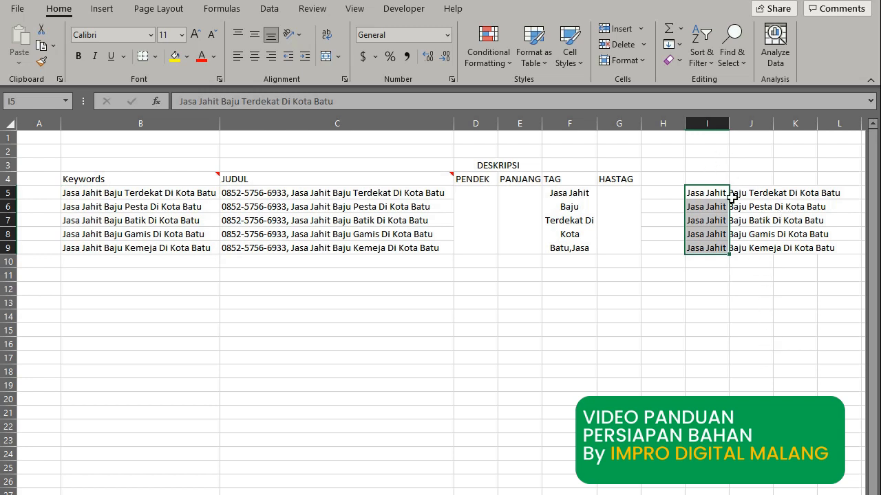
Remove the spaces after 'Jasa' and 'Jahit' in I5 to read 'JasaJahitBaju Terdekat Di Kota Batu'.
{"action": "left_click", "coordinate": [713, 180]}
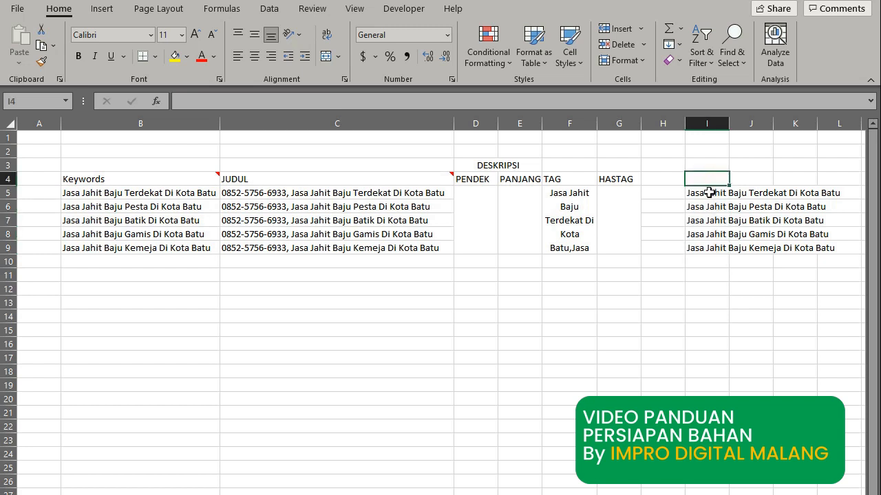
{"action": "left_click", "coordinate": [709, 193]}
{"action": "left_click", "coordinate": [200, 101]}
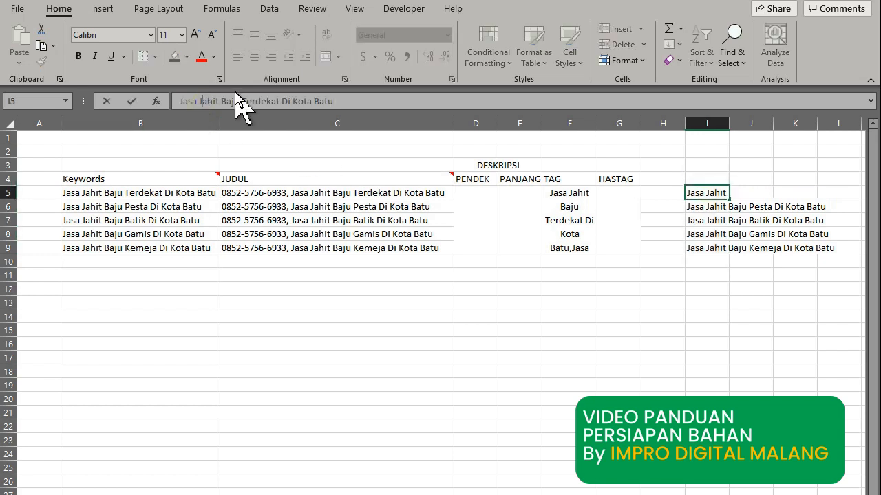
{"action": "key", "text": "BackSpace"}
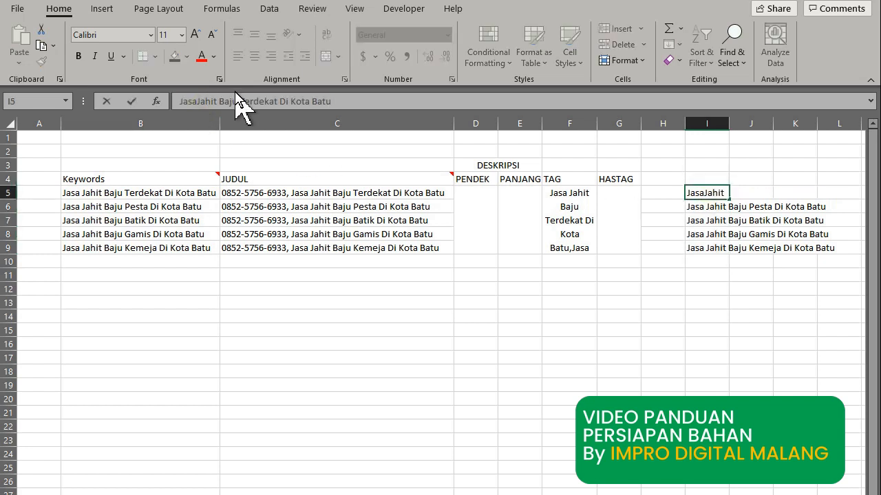
{"action": "key", "text": "Right"}
{"action": "key", "text": "BackSpace"}
{"action": "key", "text": "Return"}
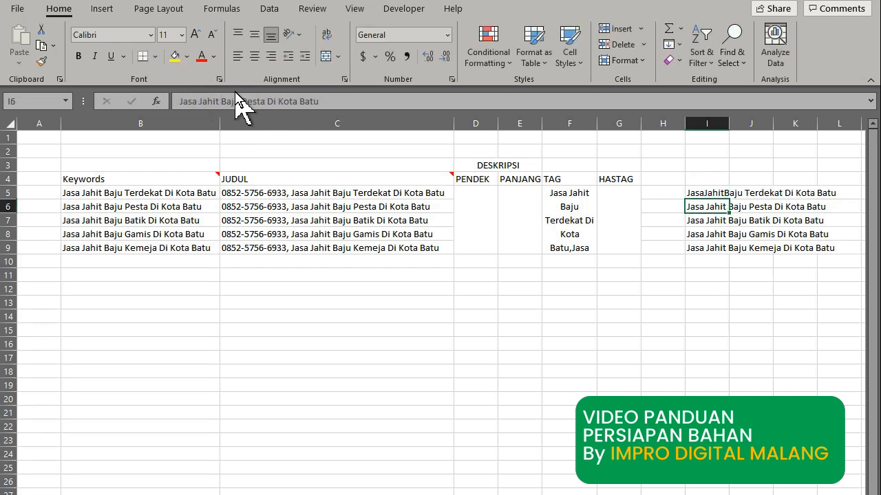
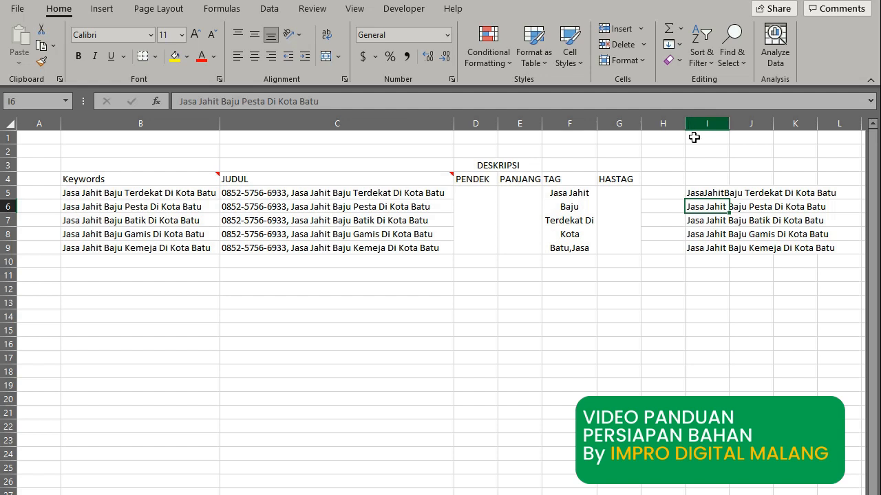
Strip every space from the keyword copies in I5:I9 with Find and Replace (28 replacements).
{"action": "left_click_drag", "start_coordinate": [700, 193], "coordinate": [707, 245]}
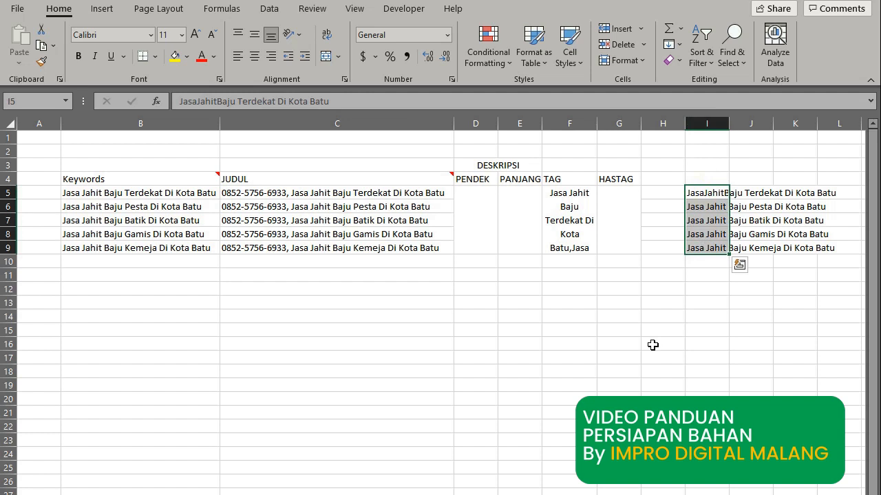
{"action": "key", "text": "ctrl+h"}
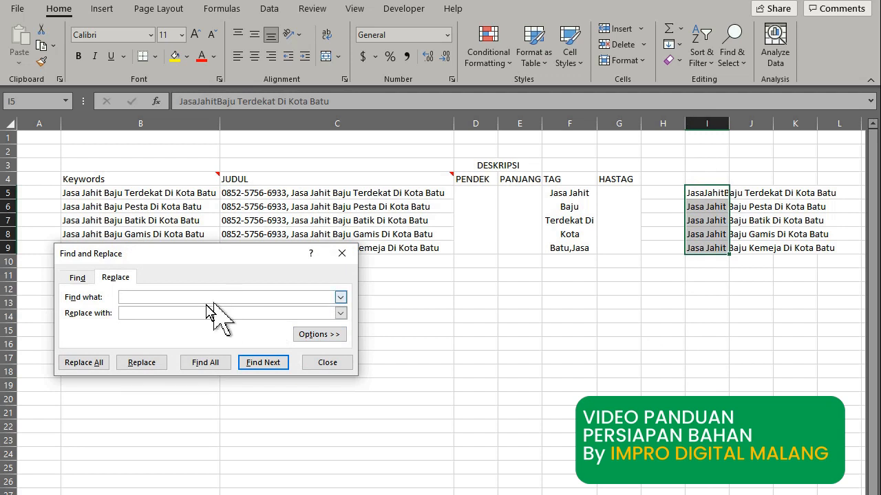
{"action": "left_click", "coordinate": [163, 313]}
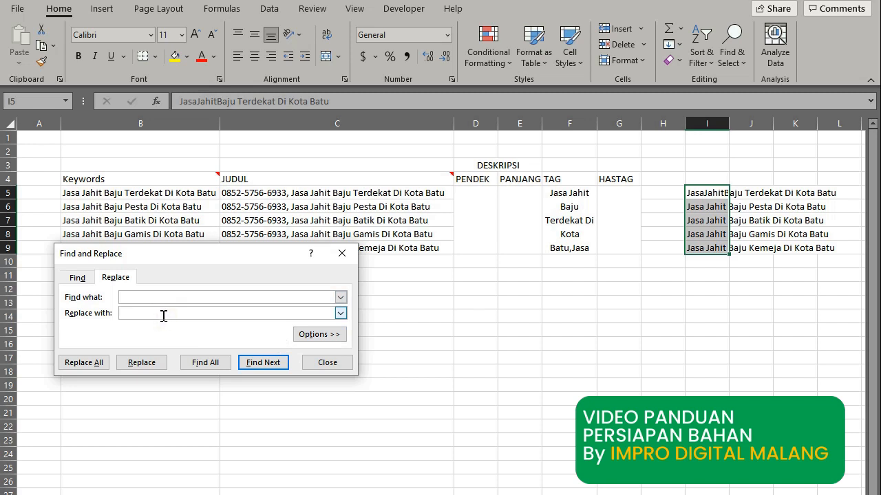
{"action": "left_click", "coordinate": [126, 298]}
{"action": "left_click", "coordinate": [129, 313]}
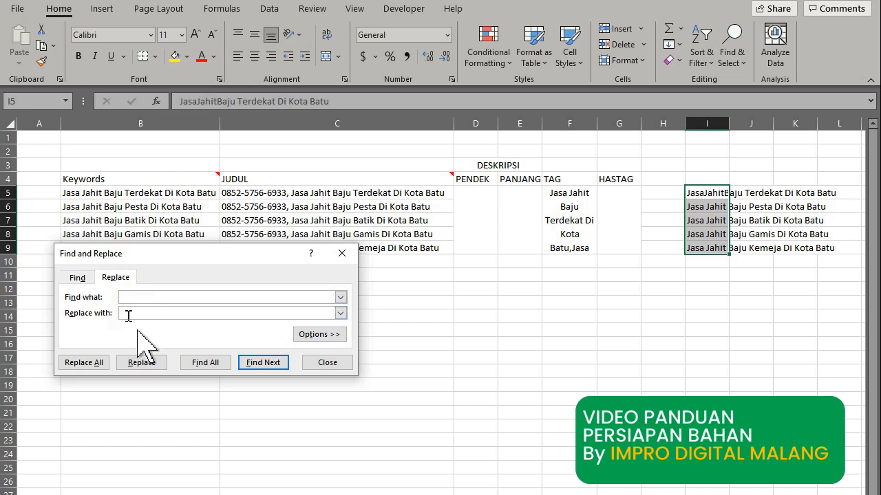
{"action": "left_click", "coordinate": [84, 363]}
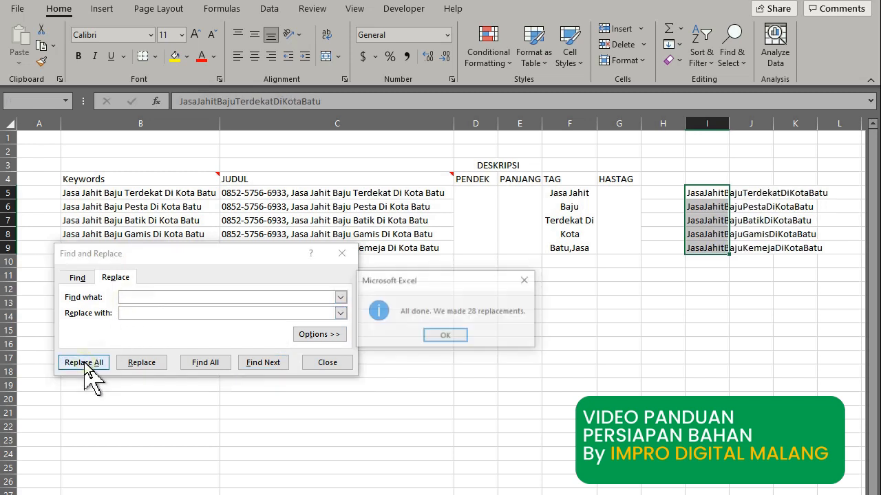
{"action": "left_click", "coordinate": [446, 336]}
{"action": "left_click", "coordinate": [342, 253]}
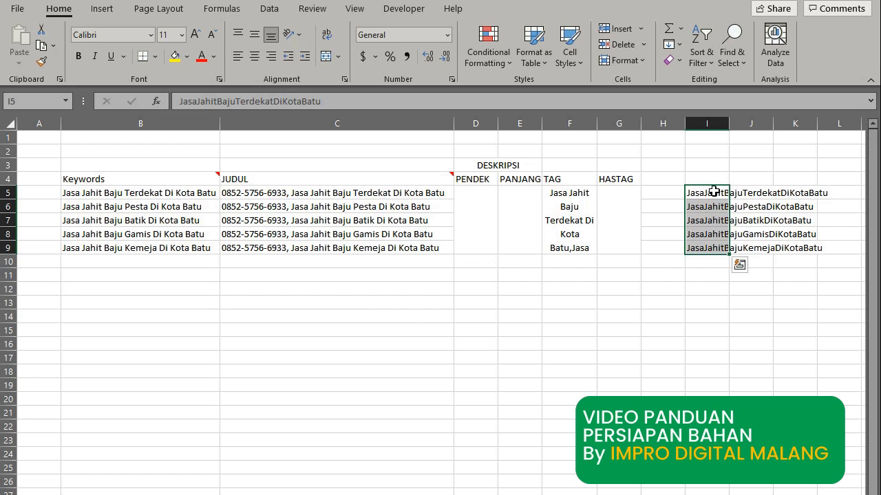
{"action": "left_click", "coordinate": [679, 193]}
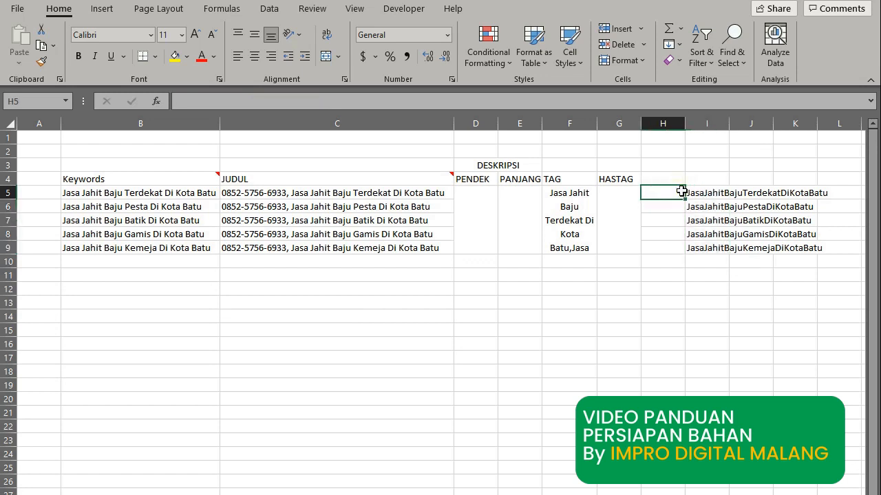
Fill a # sign into H5:H9 beside the spaceless keywords and copy the H5:I9 block.
{"action": "type", "text": "#"}
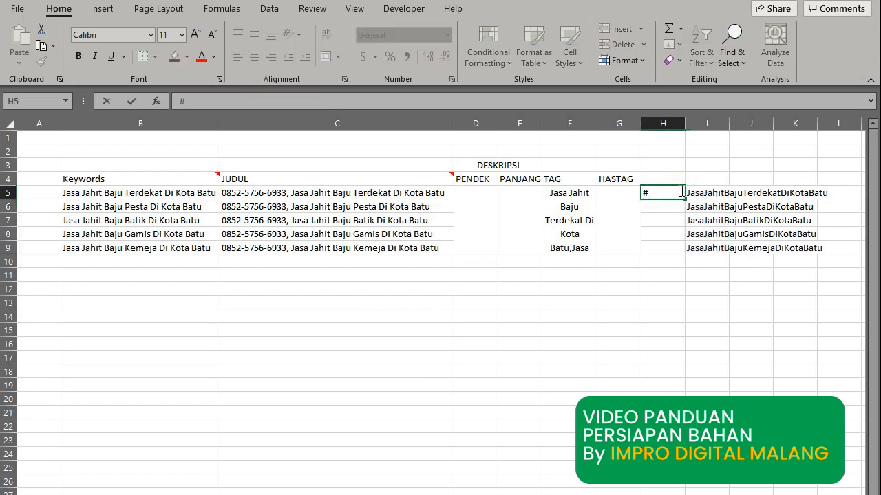
{"action": "key", "text": "Return"}
{"action": "left_click", "coordinate": [674, 192]}
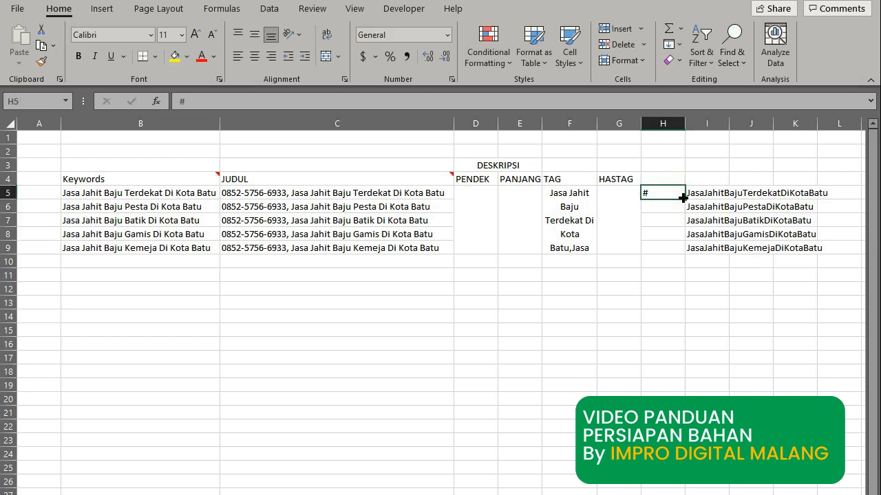
{"action": "left_click_drag", "start_coordinate": [683, 198], "coordinate": [687, 254]}
{"action": "left_click", "coordinate": [687, 287]}
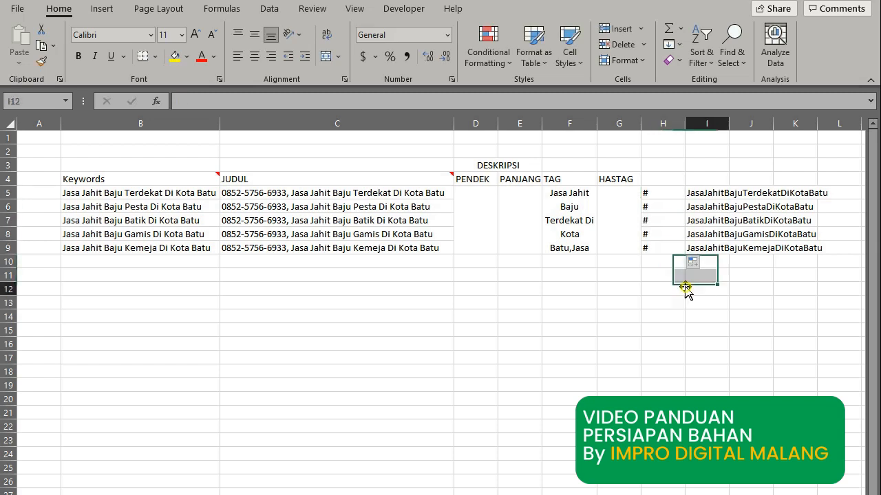
{"action": "left_click", "coordinate": [673, 193]}
{"action": "left_click_drag", "start_coordinate": [692, 195], "coordinate": [705, 248]}
{"action": "key", "text": "ctrl+c"}
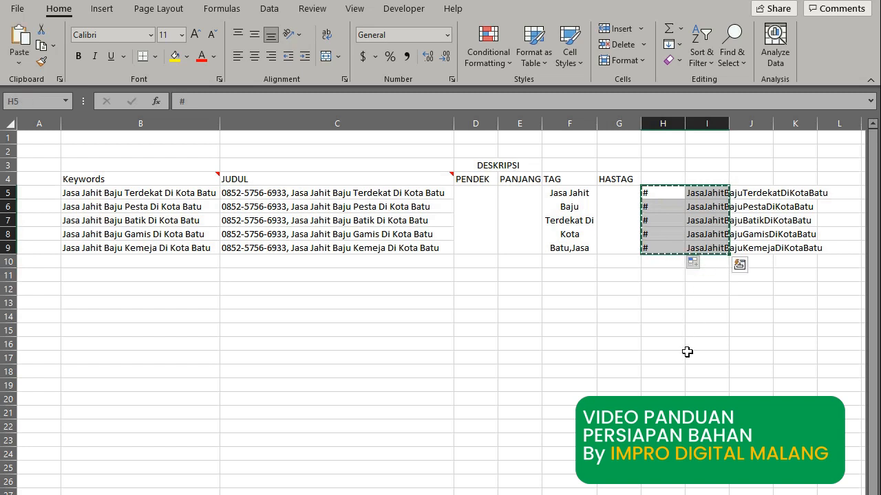
Paste the # and keyword rows into Notepad in place of the old title lines.
{"action": "key", "text": "alt+Tab"}
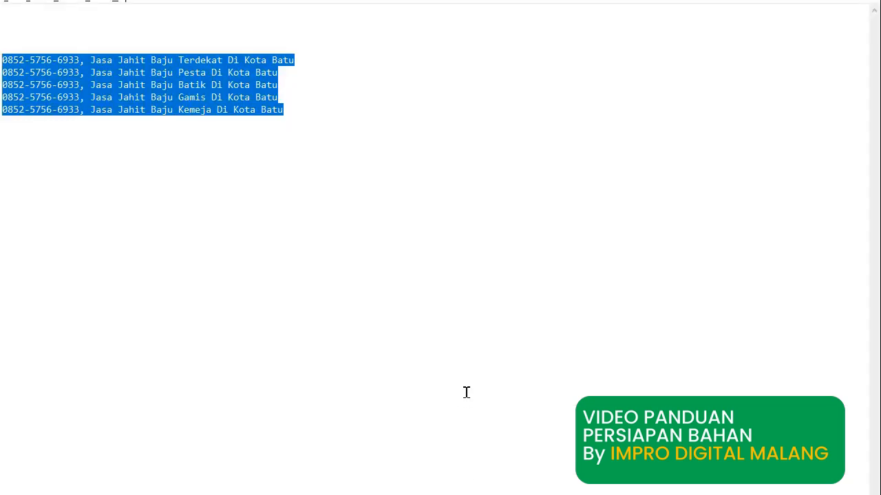
{"action": "key", "text": "Delete"}
{"action": "key", "text": "ctrl+v"}
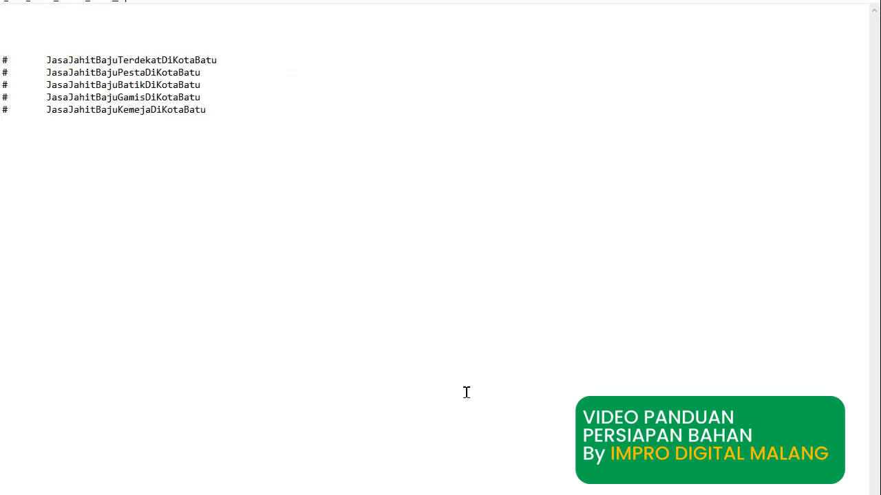
{"action": "double_click", "coordinate": [44, 62]}
{"action": "left_click", "coordinate": [45, 60]}
{"action": "left_click_drag", "start_coordinate": [8, 61], "coordinate": [40, 62]}
{"action": "left_click", "coordinate": [208, 121]}
{"action": "left_click_drag", "start_coordinate": [220, 112], "coordinate": [2, 61]}
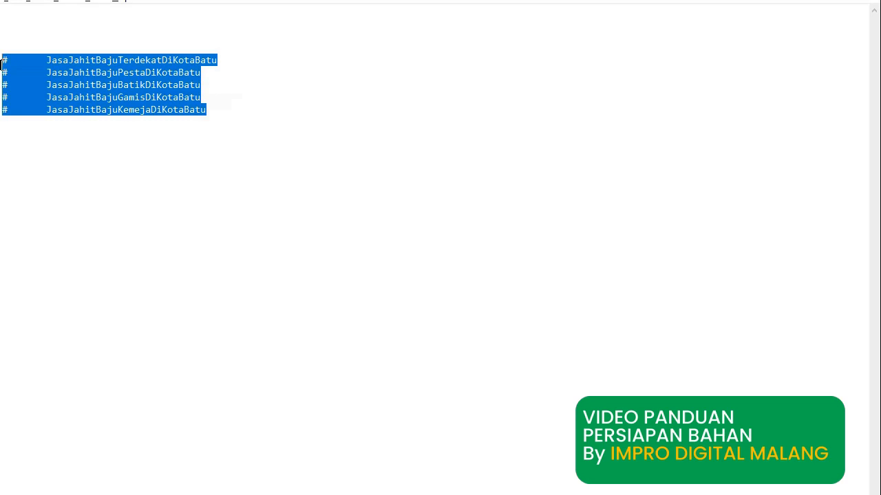
Replace every tab after the # with nothing, giving hashtags like #JasaJahitBajuTerdekatDiKotaBatu.
{"action": "key", "text": "ctrl+h"}
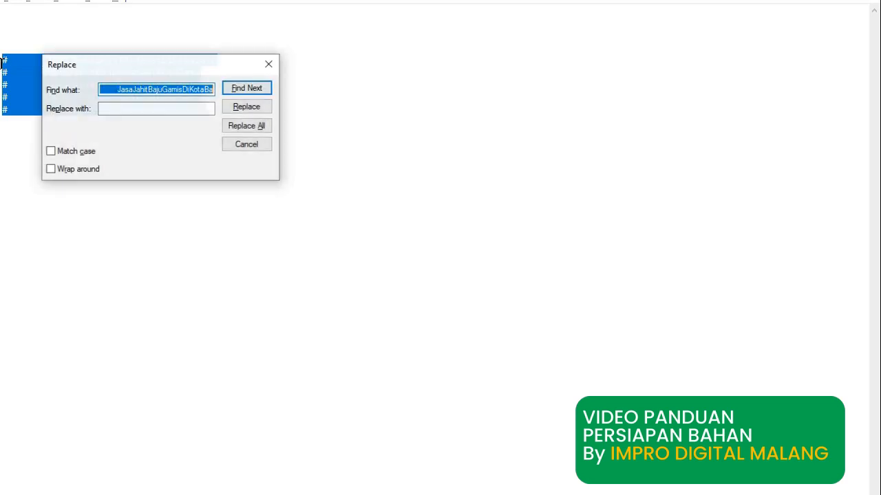
{"action": "key", "text": "BackSpace"}
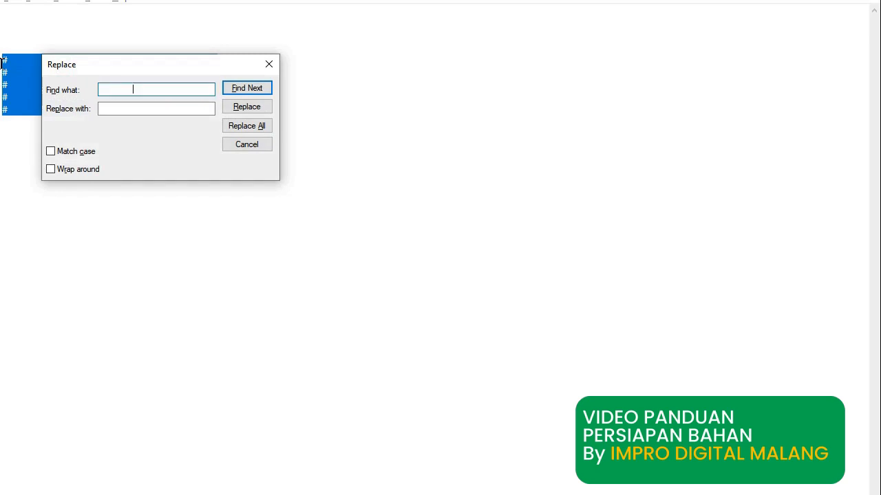
{"action": "left_click", "coordinate": [138, 110]}
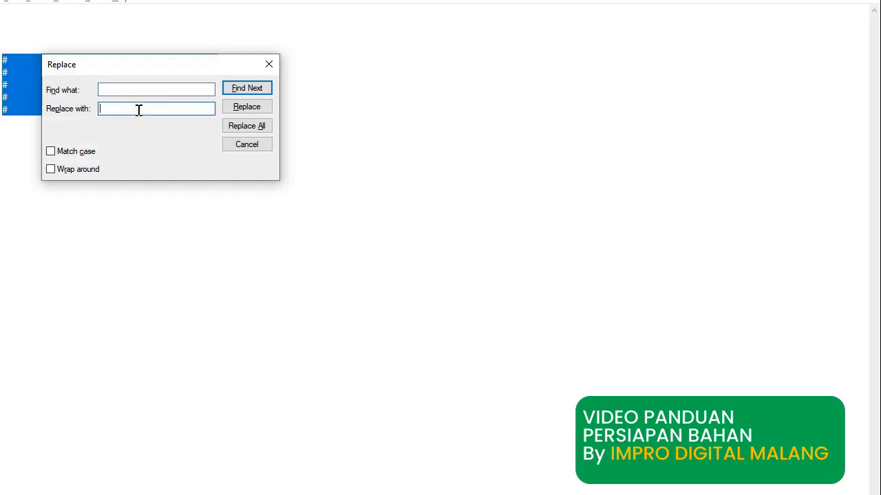
{"action": "left_click", "coordinate": [233, 129]}
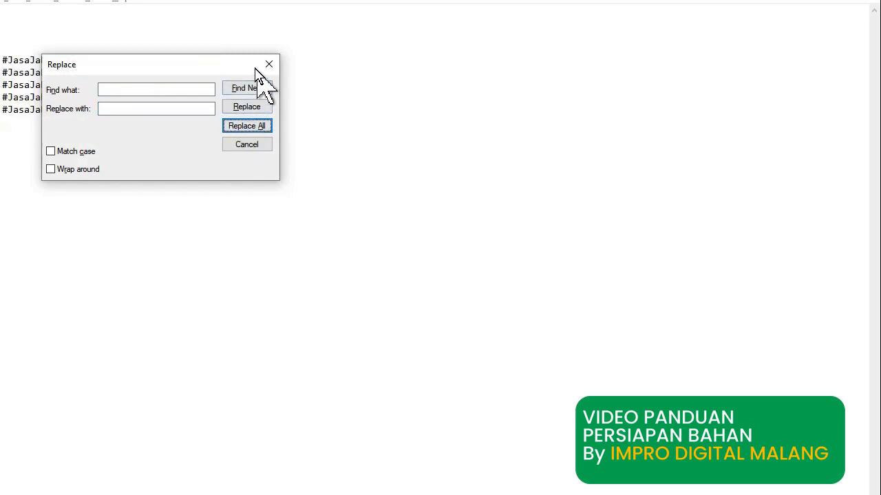
{"action": "left_click_drag", "start_coordinate": [255, 73], "coordinate": [257, 203]}
{"action": "left_click_drag", "start_coordinate": [195, 112], "coordinate": [3, 62]}
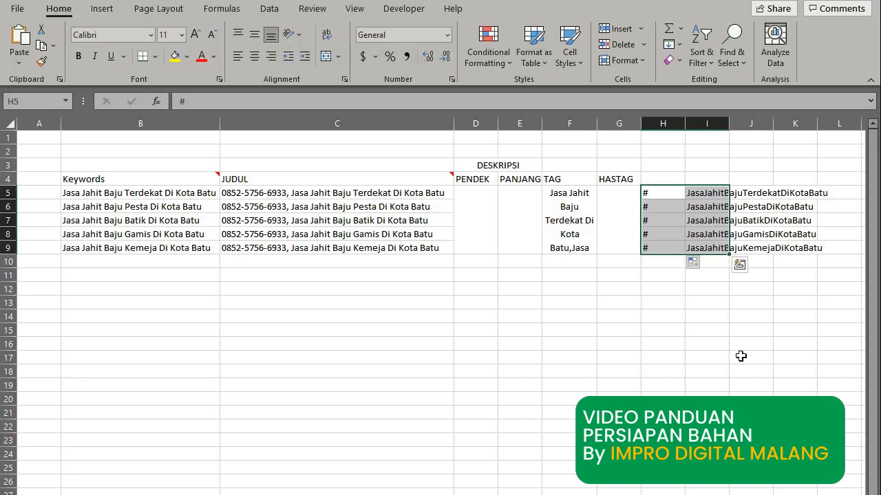
{"action": "left_click", "coordinate": [726, 354]}
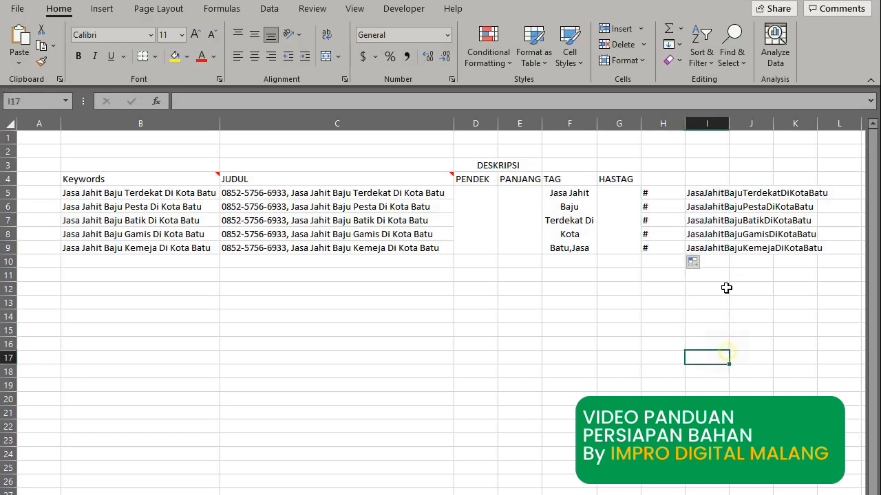
Paste the joined hashtags over I5:I9 and autofit column I.
{"action": "left_click", "coordinate": [709, 195]}
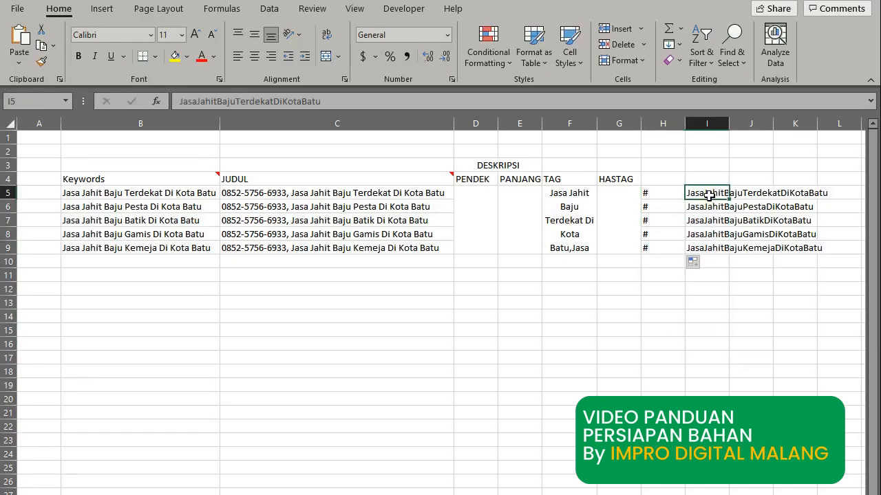
{"action": "key", "text": "ctrl+v"}
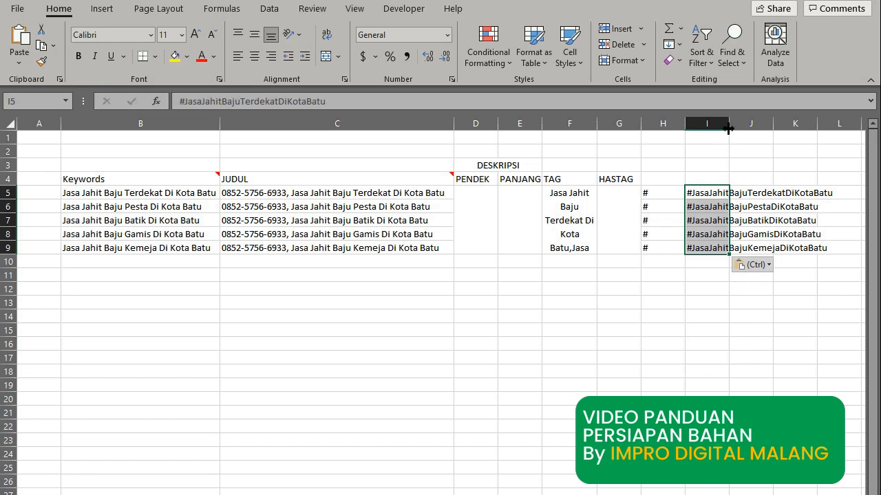
{"action": "double_click", "coordinate": [728, 129]}
Delete the redundant # column H and copy the hashtags now in H5:H9.
{"action": "left_click", "coordinate": [671, 123]}
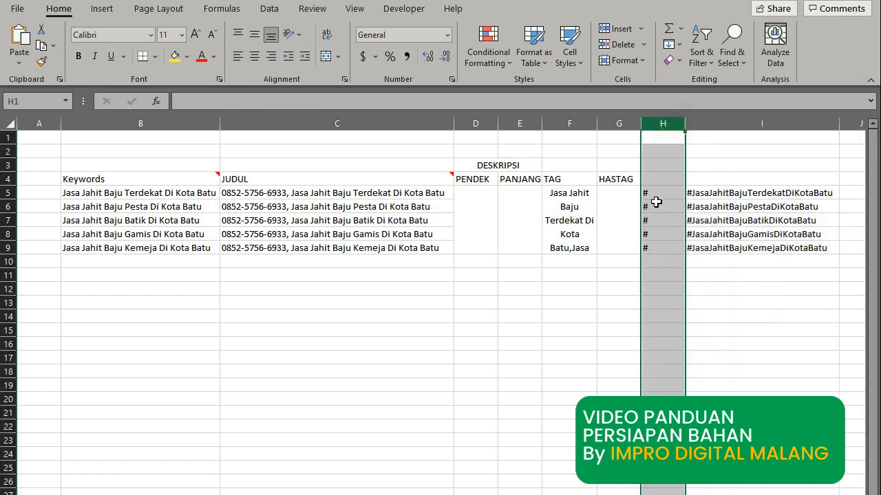
{"action": "right_click", "coordinate": [657, 201]}
{"action": "left_click", "coordinate": [694, 334]}
{"action": "left_click", "coordinate": [702, 299]}
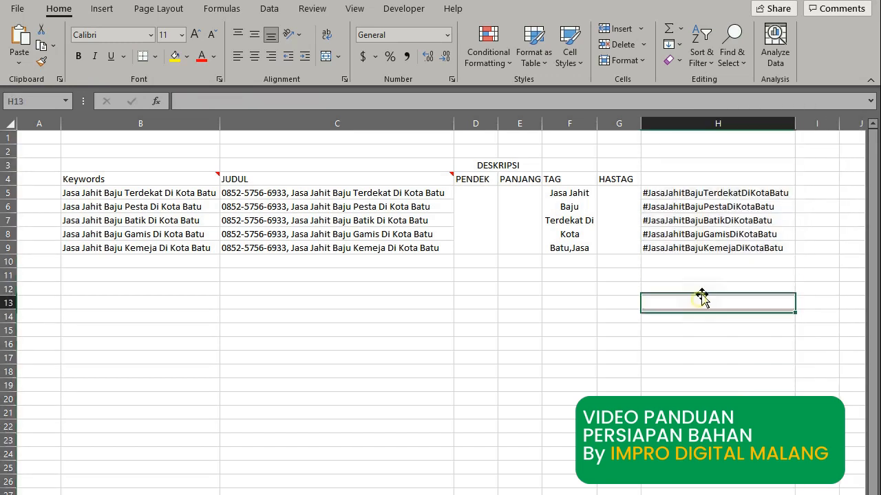
{"action": "left_click_drag", "start_coordinate": [721, 194], "coordinate": [724, 247]}
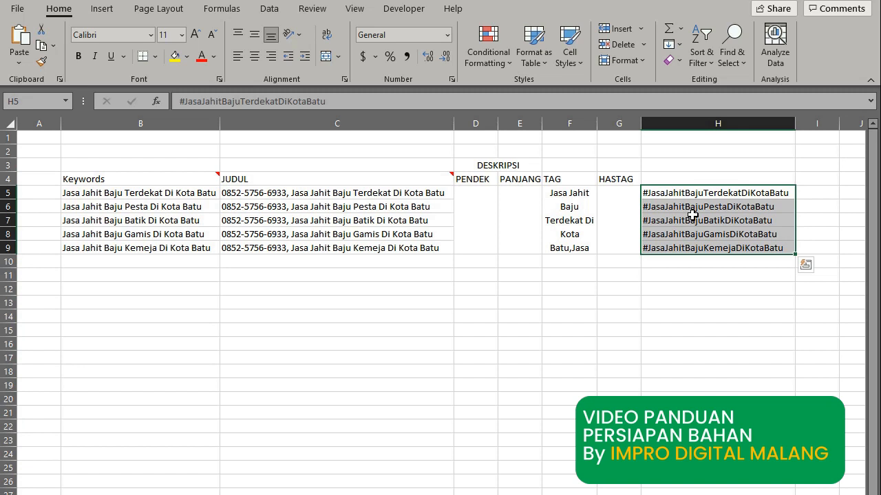
{"action": "key", "text": "ctrl+c"}
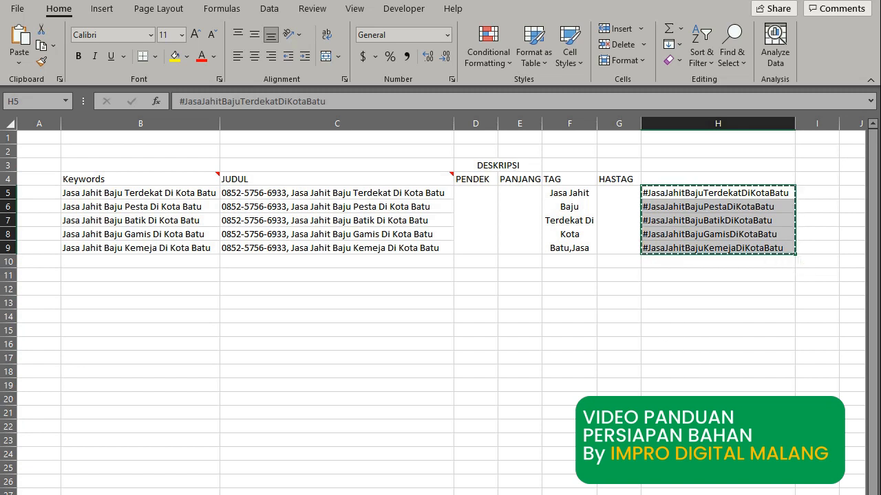
In Delim.co, convert the five pasted hashtags into one line separated by spaces and select it.
{"action": "left_click", "coordinate": [482, 487]}
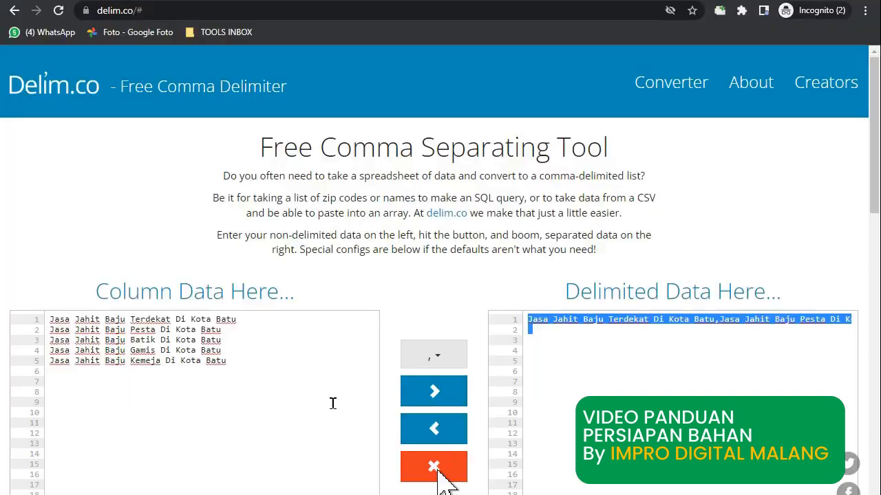
{"action": "left_click_drag", "start_coordinate": [248, 359], "coordinate": [44, 319]}
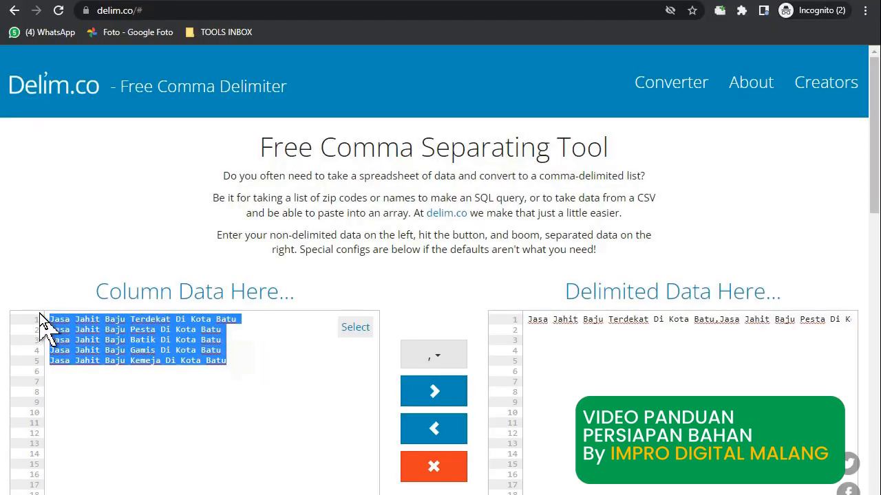
{"action": "key", "text": "ctrl+v"}
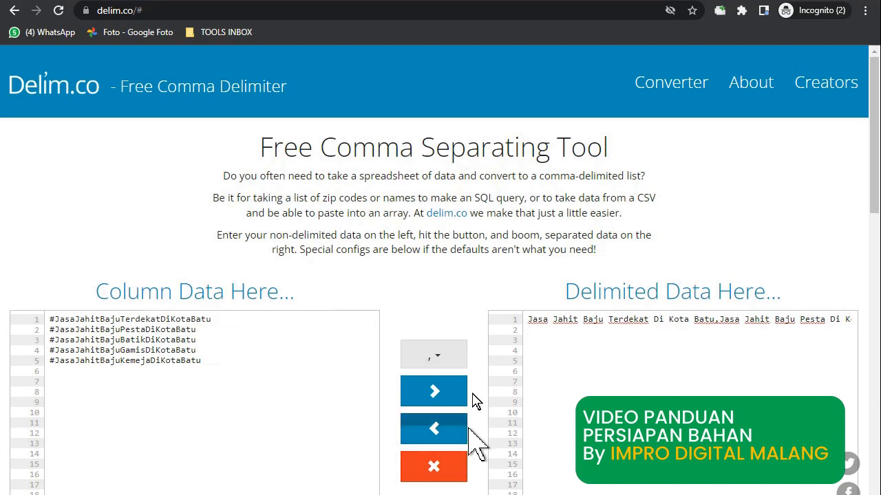
{"action": "left_click", "coordinate": [440, 358]}
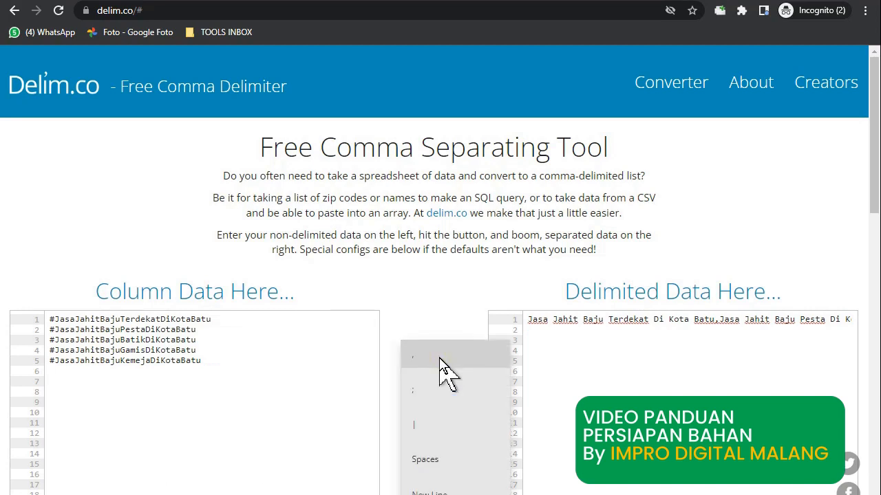
{"action": "left_click", "coordinate": [430, 455]}
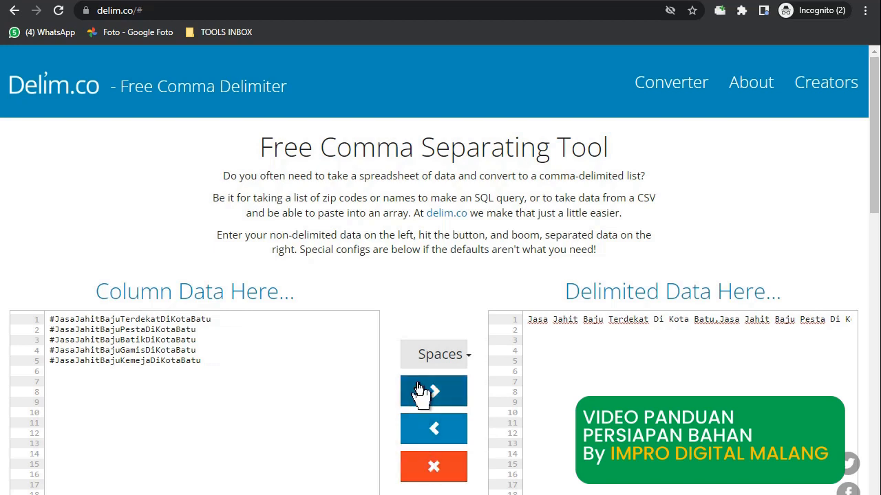
{"action": "left_click", "coordinate": [418, 385]}
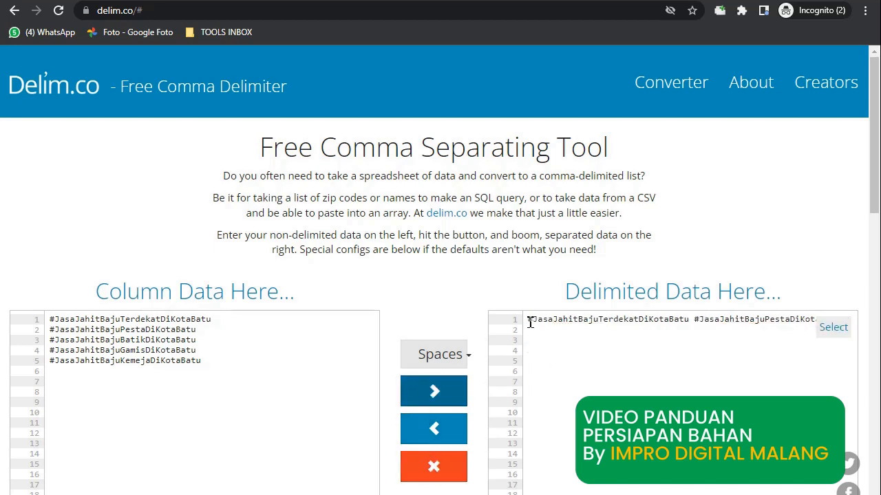
{"action": "left_click_drag", "start_coordinate": [528, 318], "coordinate": [849, 350]}
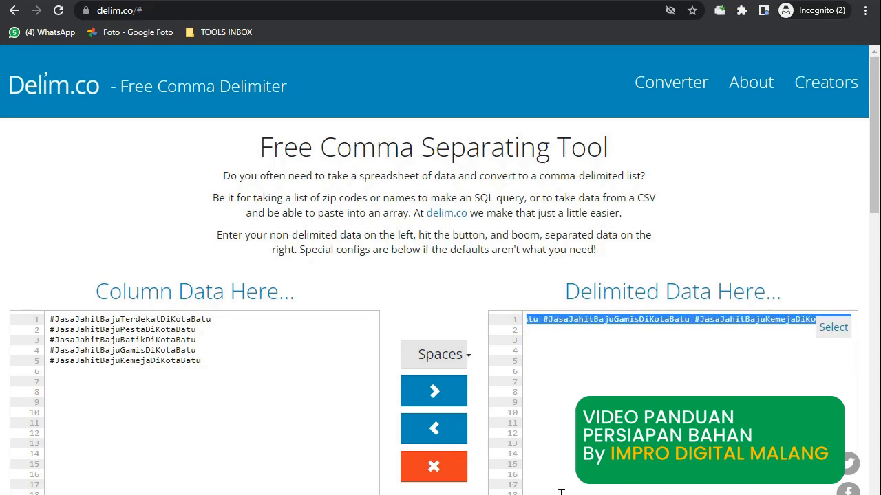
{"action": "key", "text": "alt+Tab"}
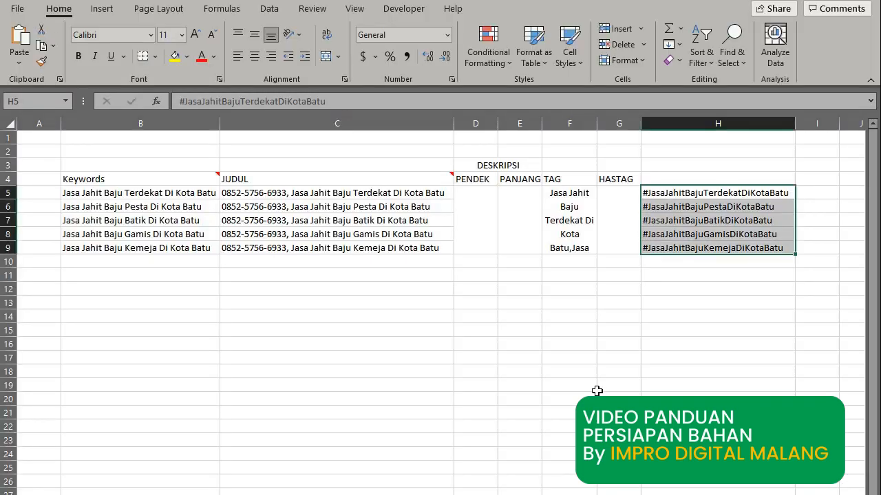
Paste the space-separated hashtag line into the merged HASTAG cell G5:G9 and wrap its text.
{"action": "left_click", "coordinate": [613, 224]}
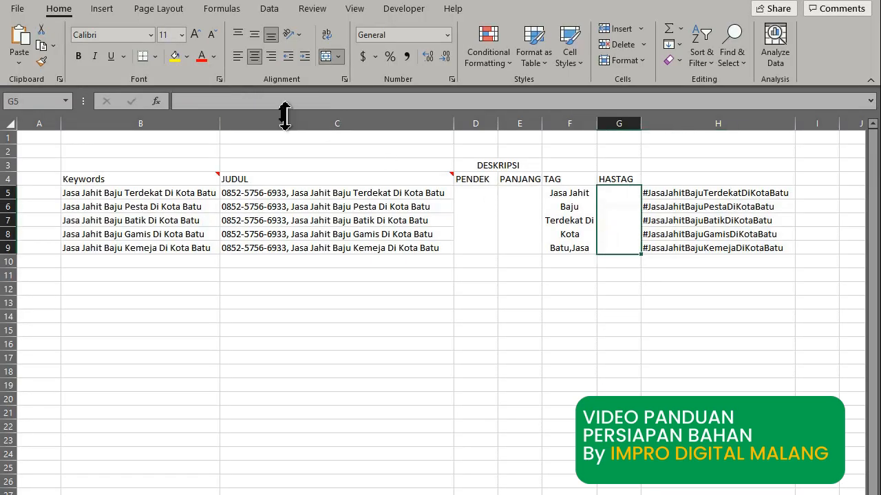
{"action": "left_click", "coordinate": [265, 99]}
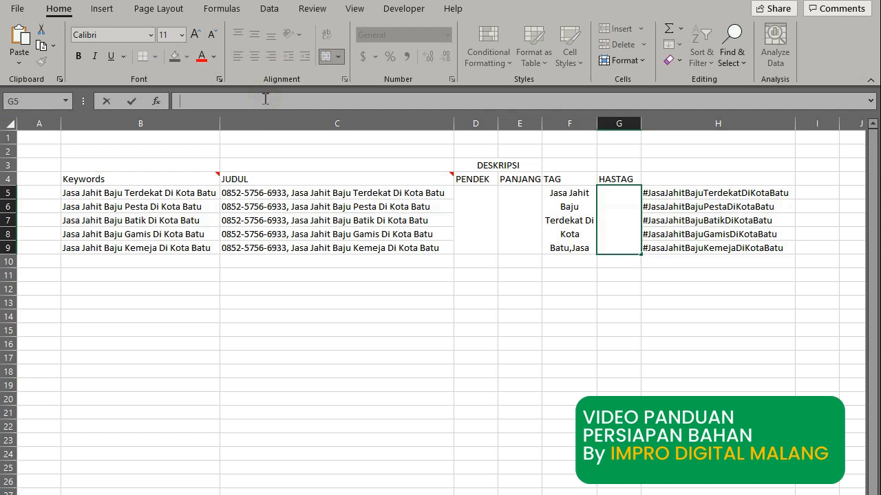
{"action": "key", "text": "ctrl+v"}
{"action": "key", "text": "Return"}
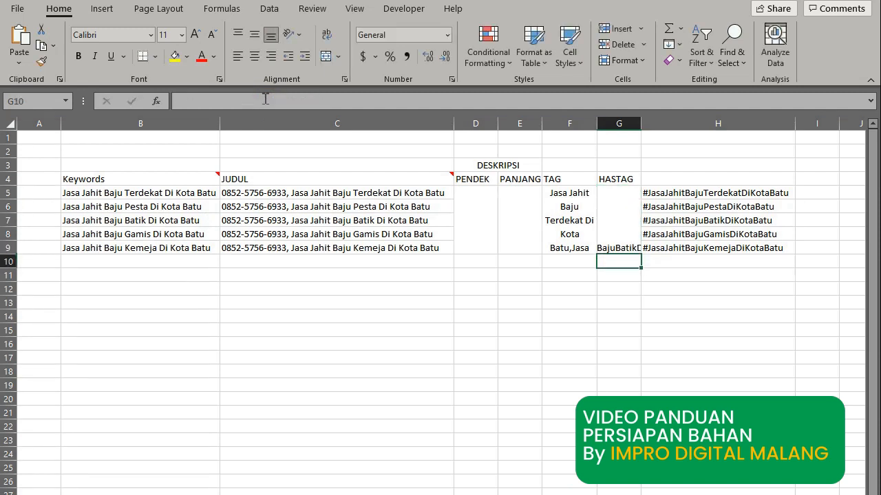
{"action": "left_click", "coordinate": [622, 248]}
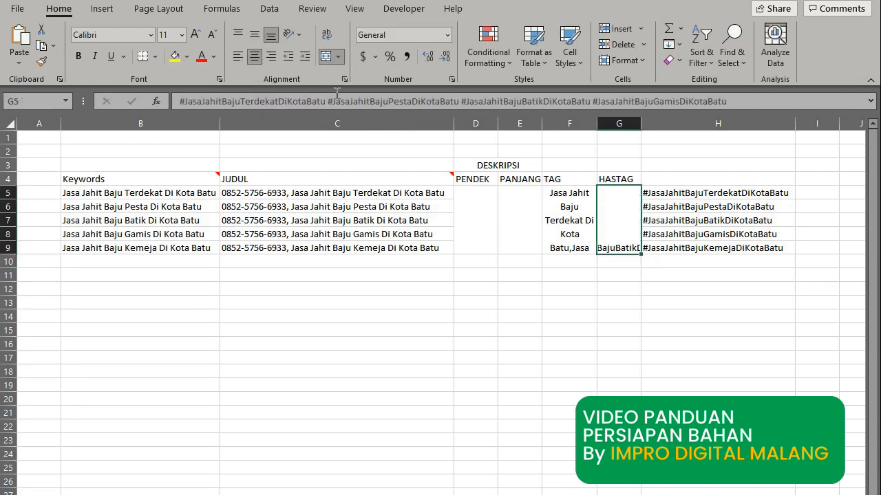
{"action": "left_click", "coordinate": [327, 34]}
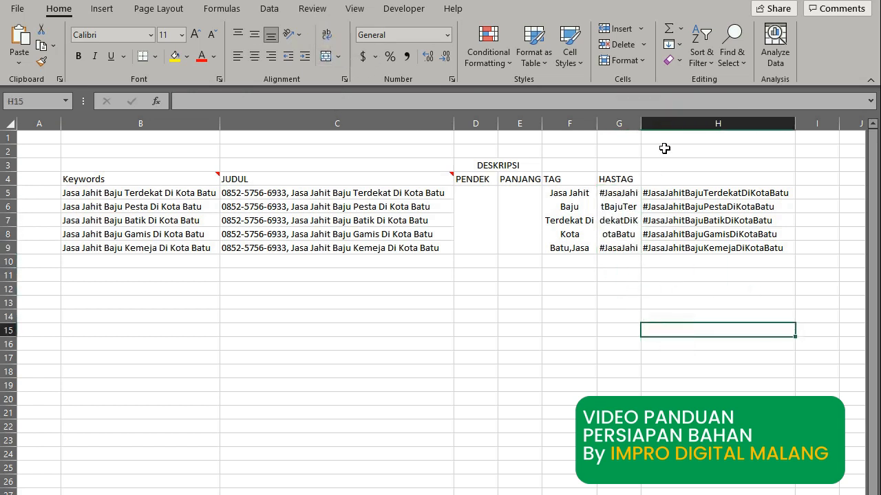
{"action": "left_click", "coordinate": [668, 123]}
Delete the separate hashtag column H and review the notes on the Keywords, JUDUL, TAG and HASTAG headers.
{"action": "right_click", "coordinate": [669, 161]}
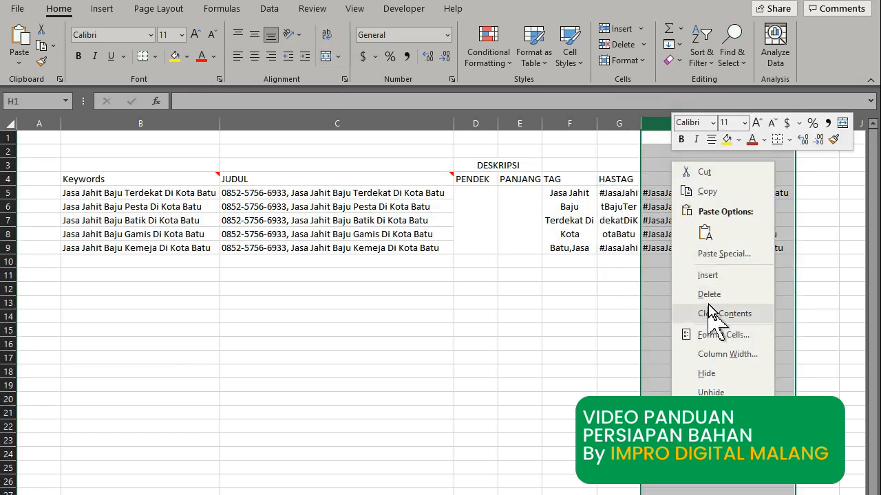
{"action": "left_click", "coordinate": [678, 296]}
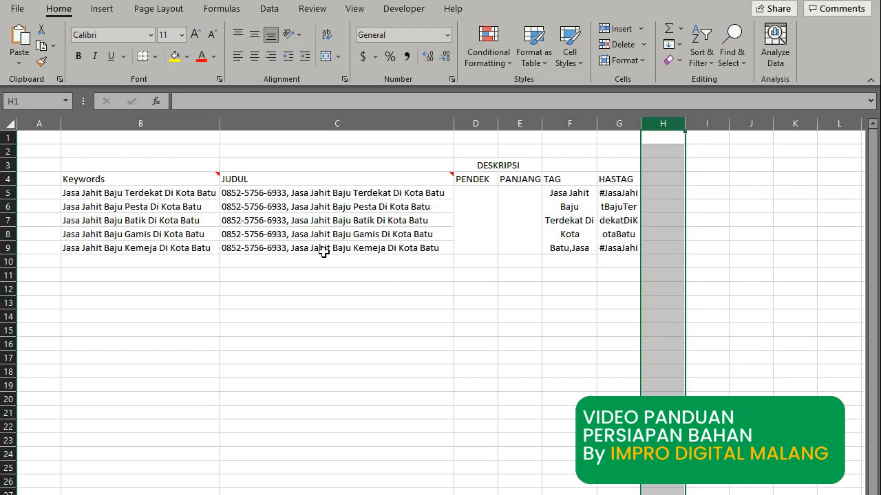
{"action": "left_click", "coordinate": [166, 179]}
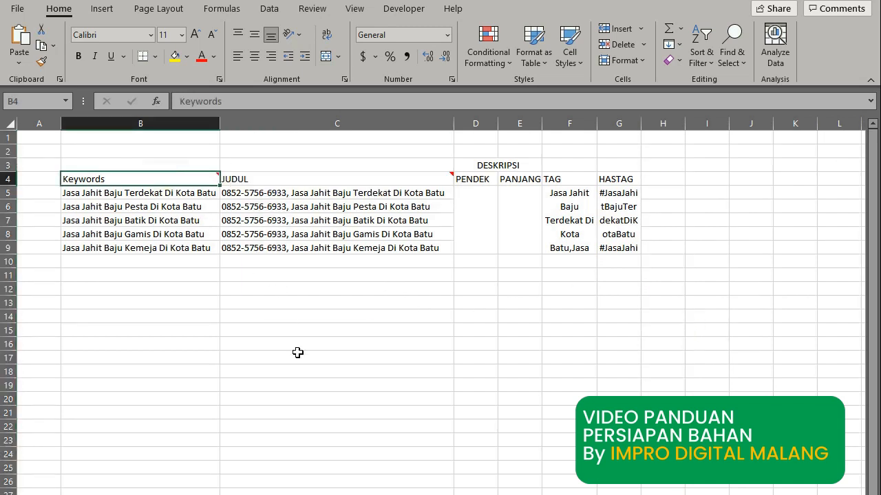
{"action": "left_click", "coordinate": [334, 181]}
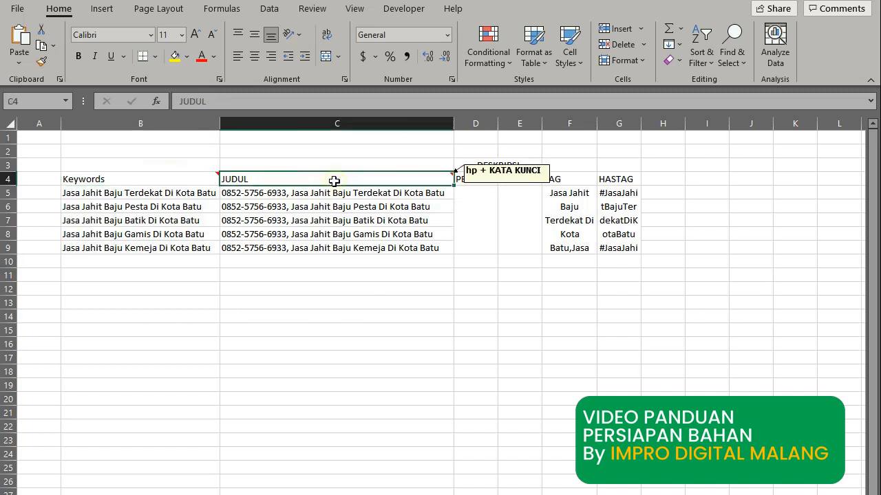
{"action": "left_click", "coordinate": [463, 375]}
{"action": "left_click", "coordinate": [582, 175]}
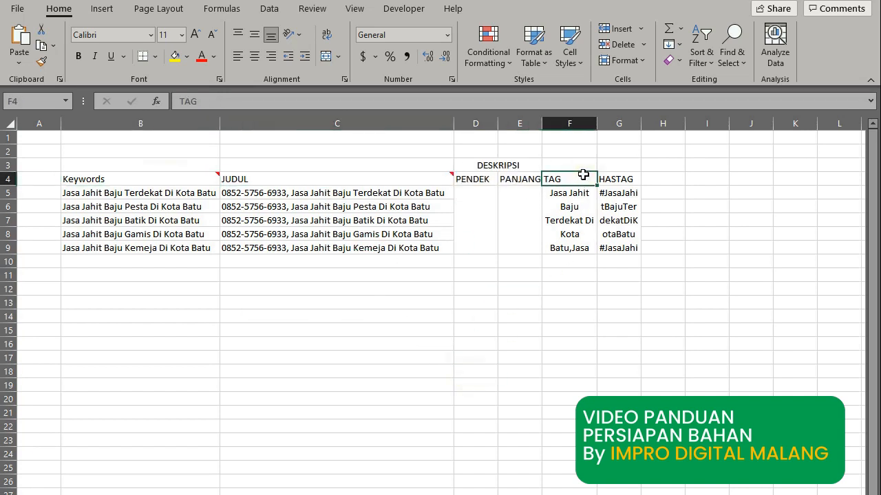
{"action": "left_click", "coordinate": [628, 179]}
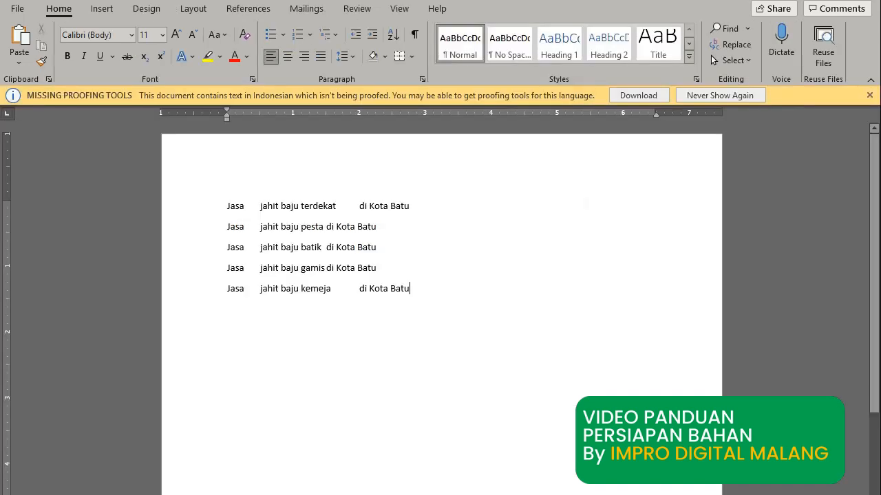
Replace the five keyword lines with 'IMPro Digital adalah Pelaku Usaha di Bidang Konveksi di Batu.' and 'Kami Melayani....'.
{"action": "left_click_drag", "start_coordinate": [456, 293], "coordinate": [227, 204]}
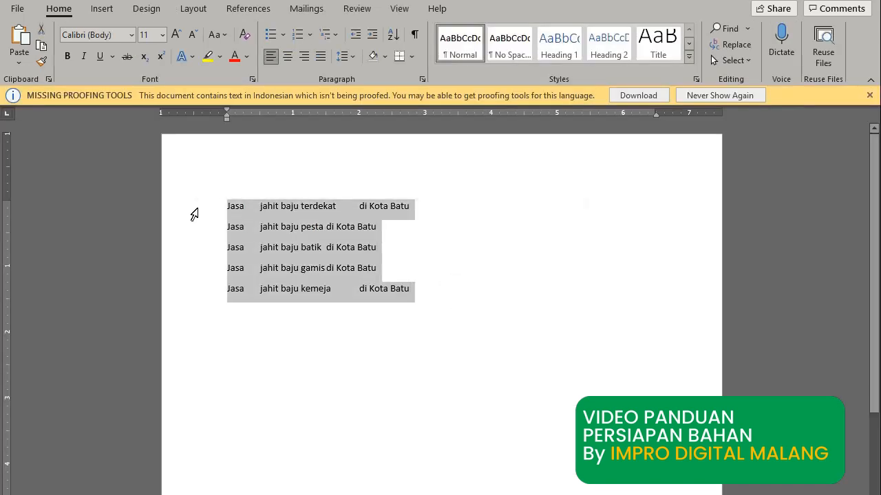
{"action": "key", "text": "Delete"}
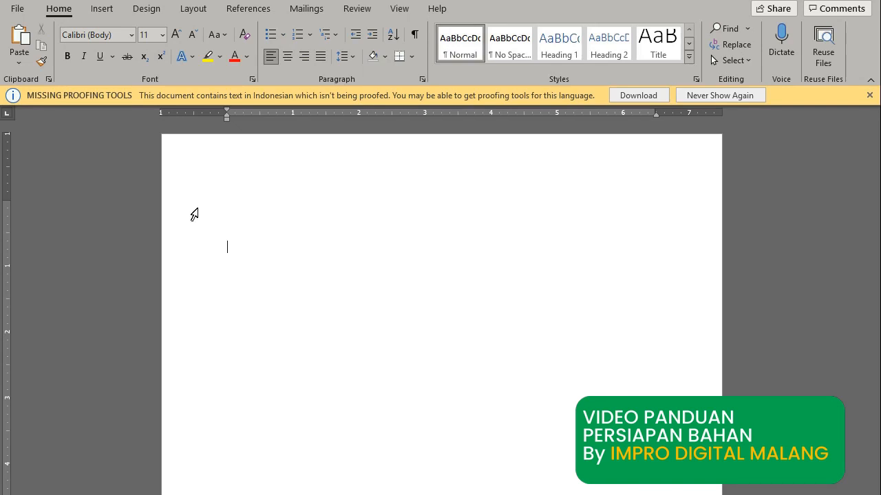
{"action": "type", "text": "iMPro Digital a"}
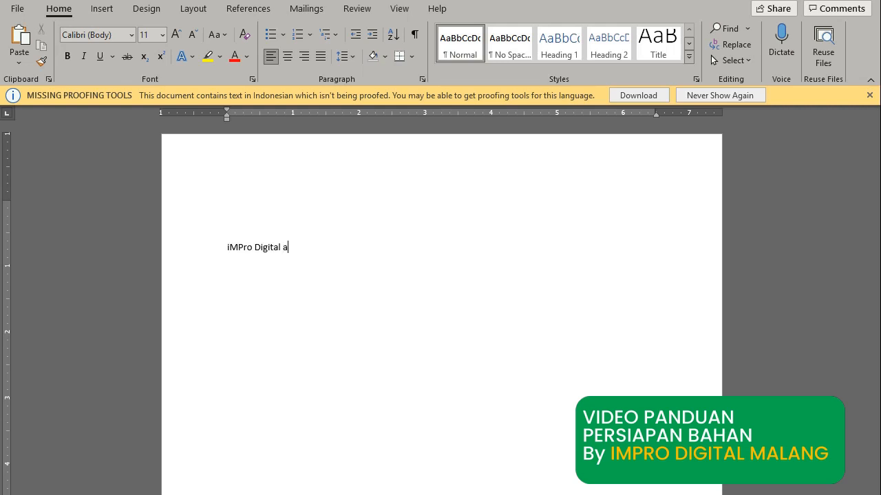
{"action": "type", "text": "dalah Pelaku Usaha di Bida"}
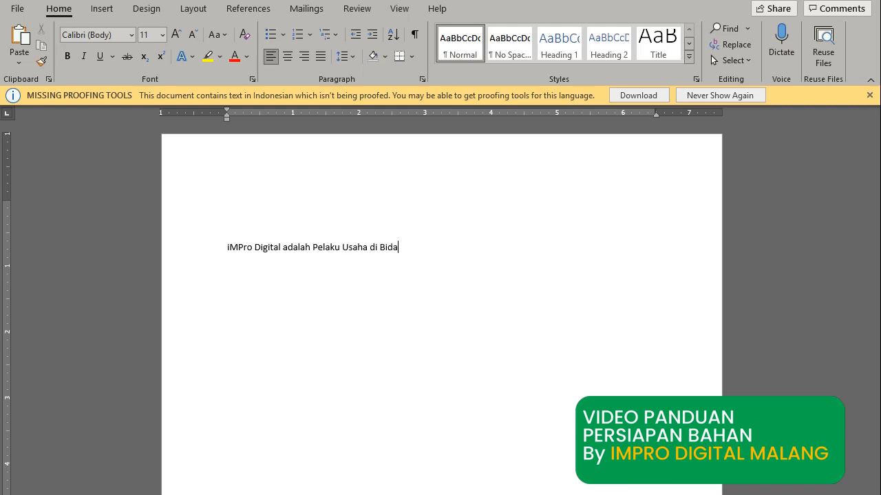
{"action": "type", "text": "ng Konveksi di Batu."}
{"action": "key", "text": "Return"}
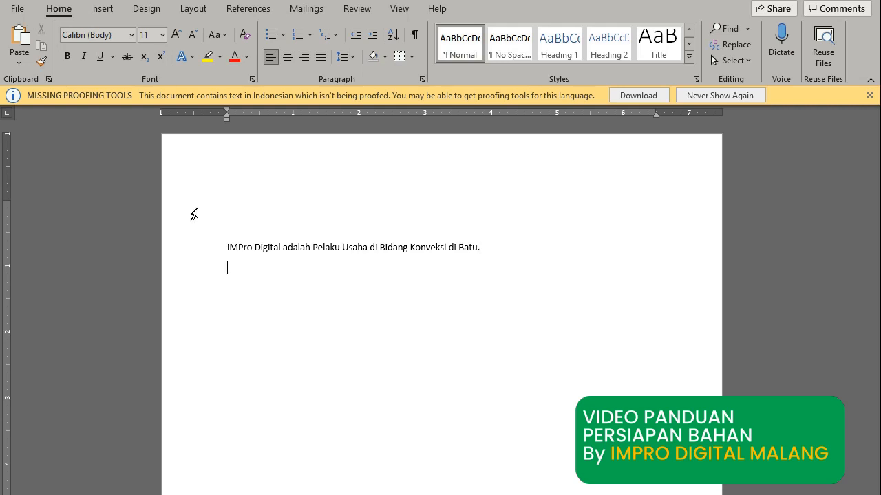
{"action": "type", "text": "Kami Melayani...."}
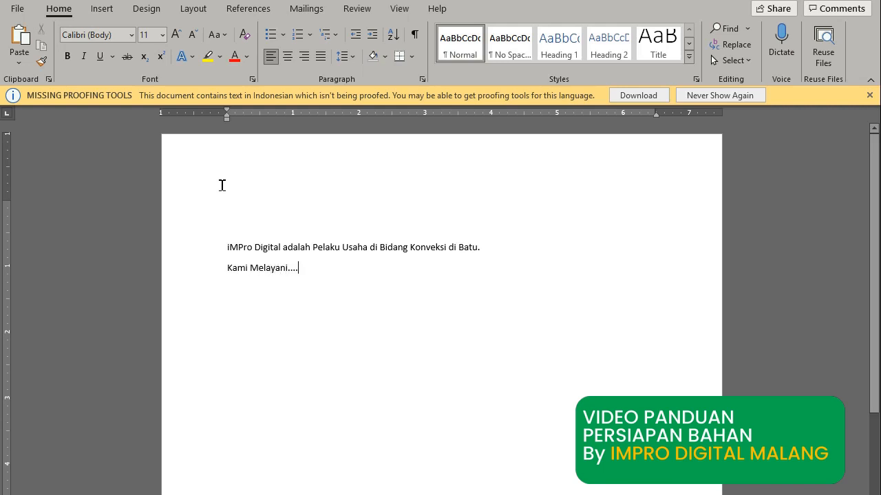
{"action": "key", "text": "Return"}
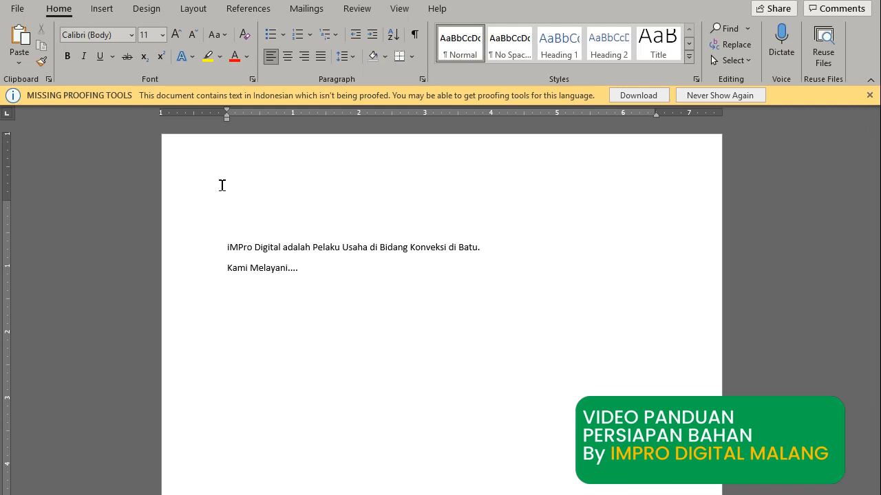
Capitalise the leading I of 'IMPro' and add blank lines below 'Kami Melayani....'.
{"action": "left_click", "coordinate": [228, 249]}
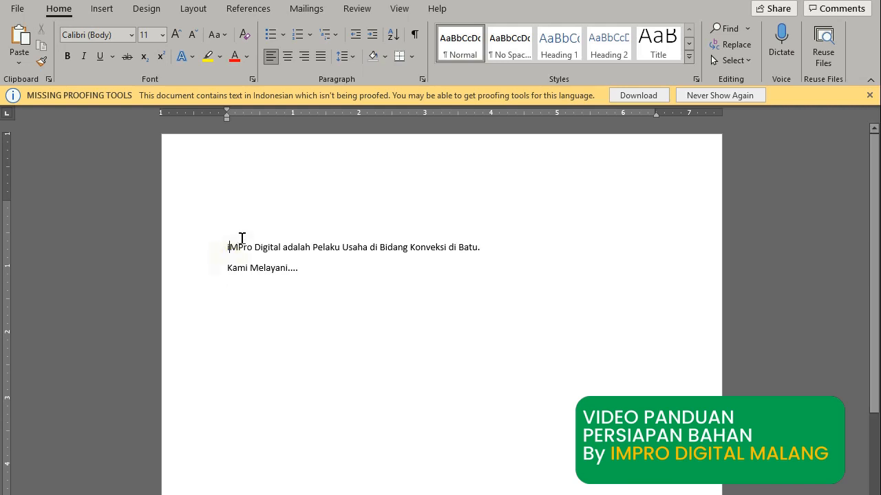
{"action": "key", "text": "Delete"}
{"action": "type", "text": "I"}
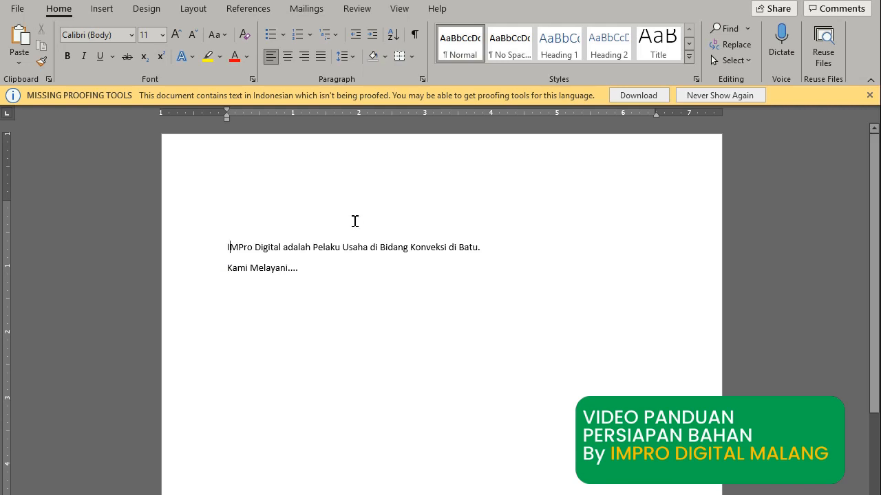
{"action": "left_click", "coordinate": [321, 269]}
{"action": "key", "text": "Return"}
{"action": "key", "text": "Return"}
{"action": "key", "text": "Return"}
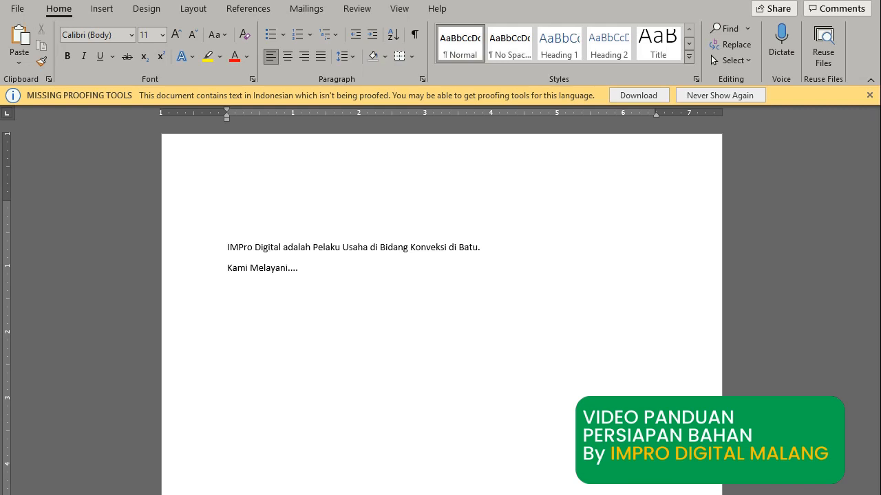
Add the 'Info Pemesanan Hubungi:' heading, a Telp/WA phone line, and 'IMPRO TAILOR' above the phone line.
{"action": "type", "text": "Info Pemesanan Hubungi"}
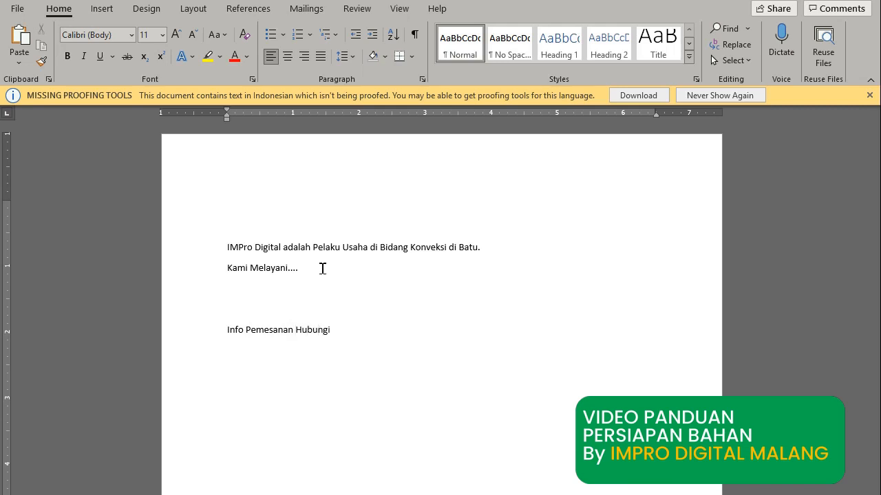
{"action": "type", "text": ":"}
{"action": "key", "text": "Return"}
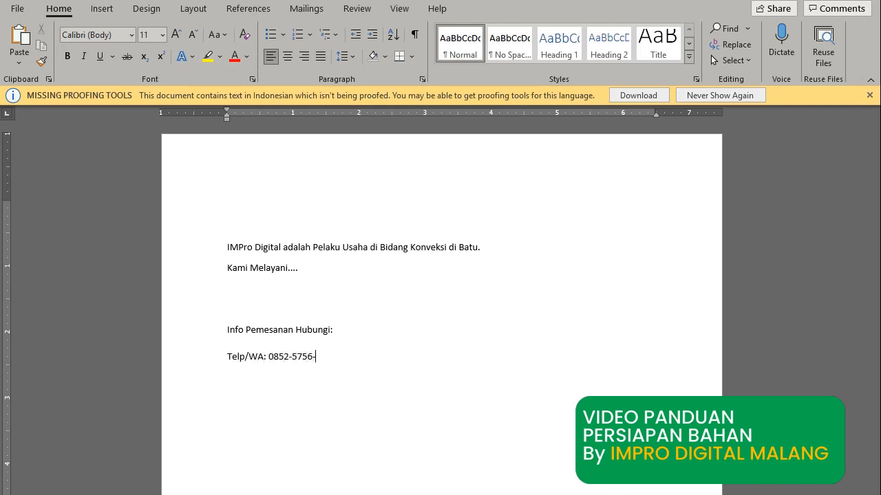
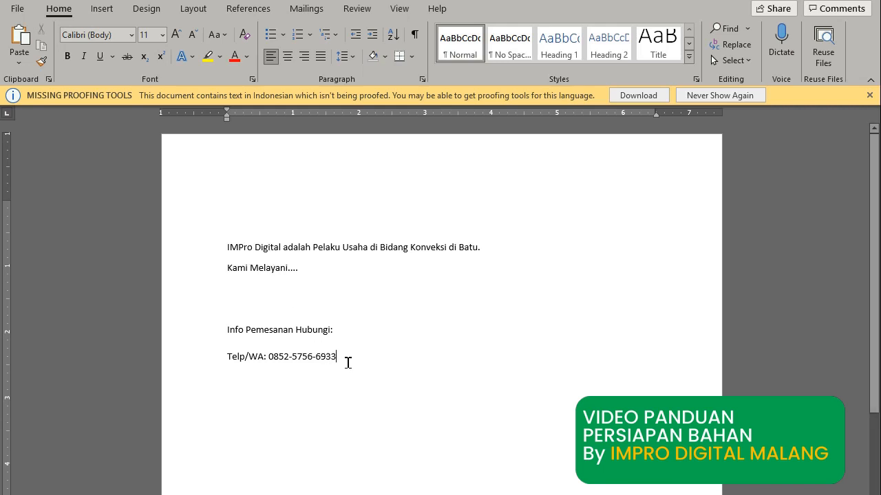
{"action": "left_click", "coordinate": [223, 356]}
{"action": "key", "text": "Return"}
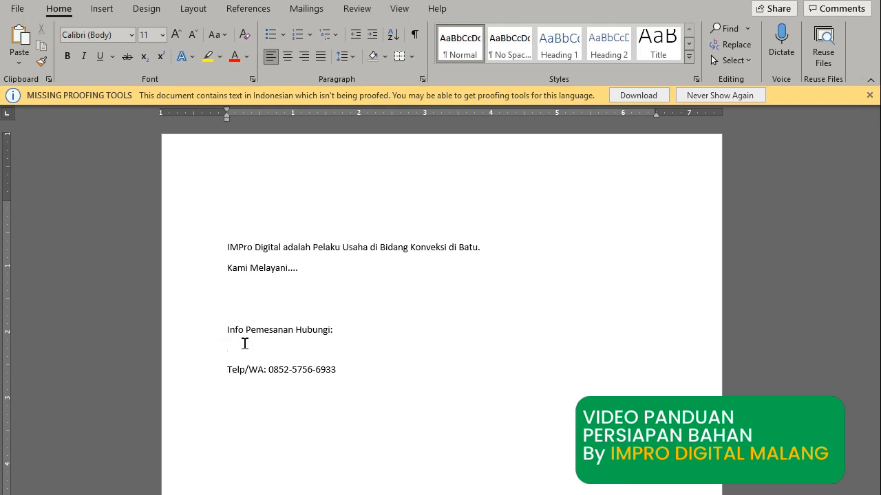
{"action": "type", "text": "IMPRO TAILOR"}
Duplicate the Telp/WA line and add WEBSITE: and SOCIAL MEDIA: label lines below it.
{"action": "left_click_drag", "start_coordinate": [337, 370], "coordinate": [230, 370]}
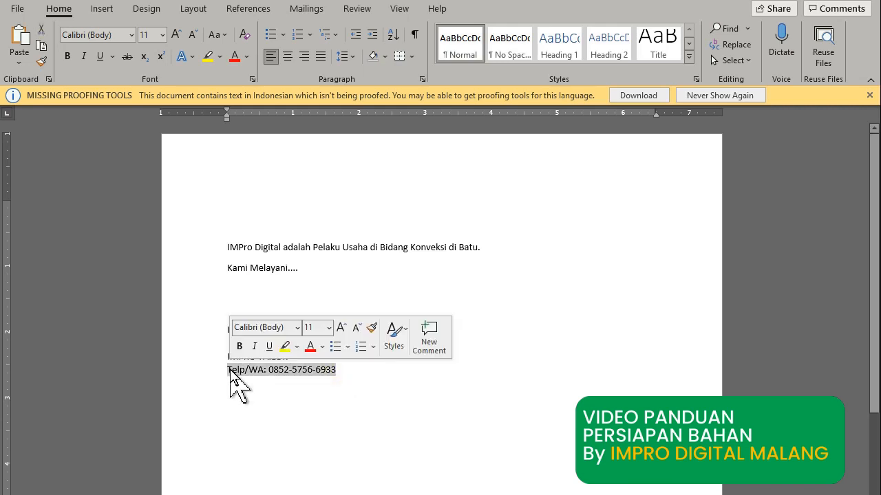
{"action": "left_click", "coordinate": [346, 369]}
{"action": "key", "text": "Return"}
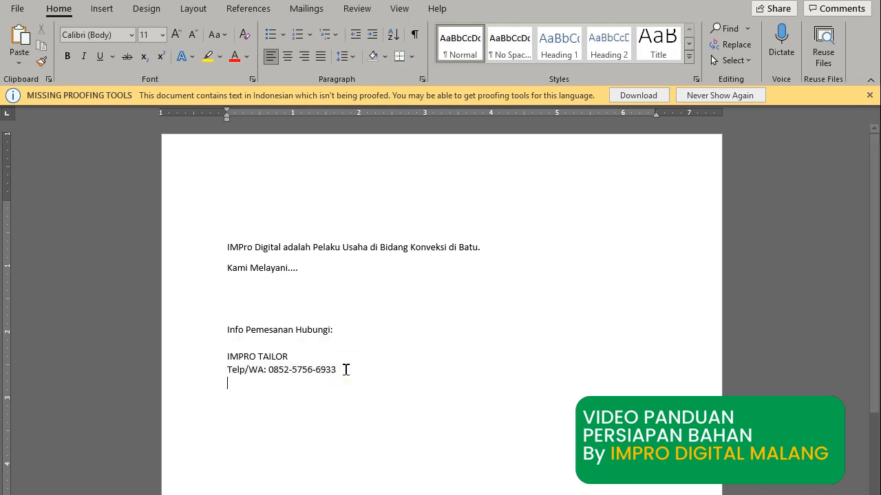
{"action": "key", "text": "ctrl+v"}
{"action": "key", "text": "Return"}
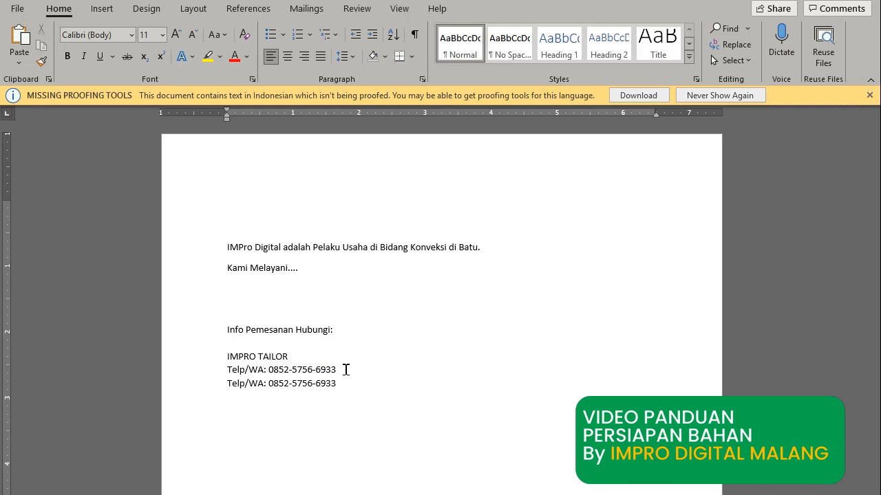
{"action": "type", "text": "WEBSITE"}
{"action": "key", "text": "Return"}
{"action": "type", "text": "SOCIAL"}
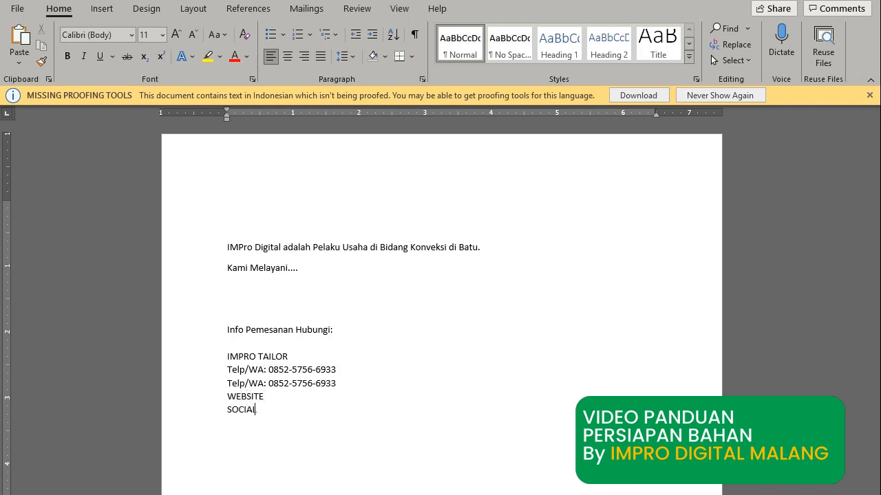
{"action": "type", "text": " MEDIA:"}
{"action": "key", "text": "Up"}
{"action": "type", "text": ":"}
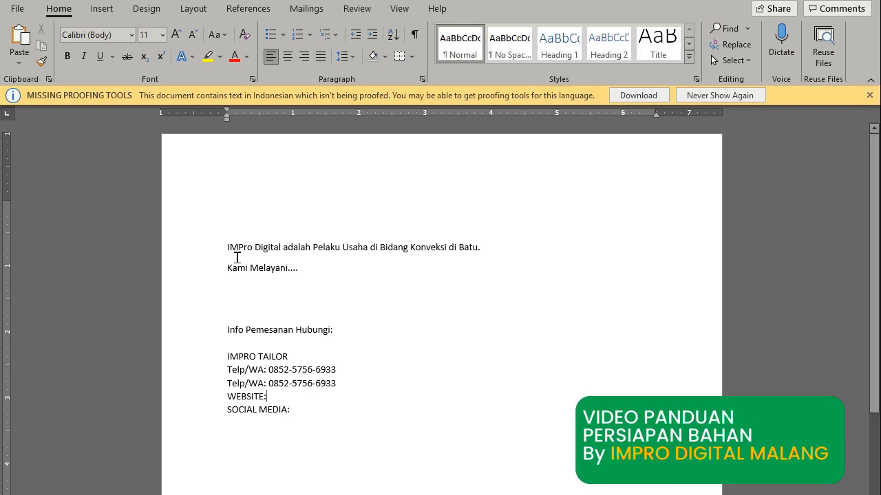
{"action": "left_click", "coordinate": [227, 247]}
{"action": "mouse_move", "coordinate": [555, 494]}
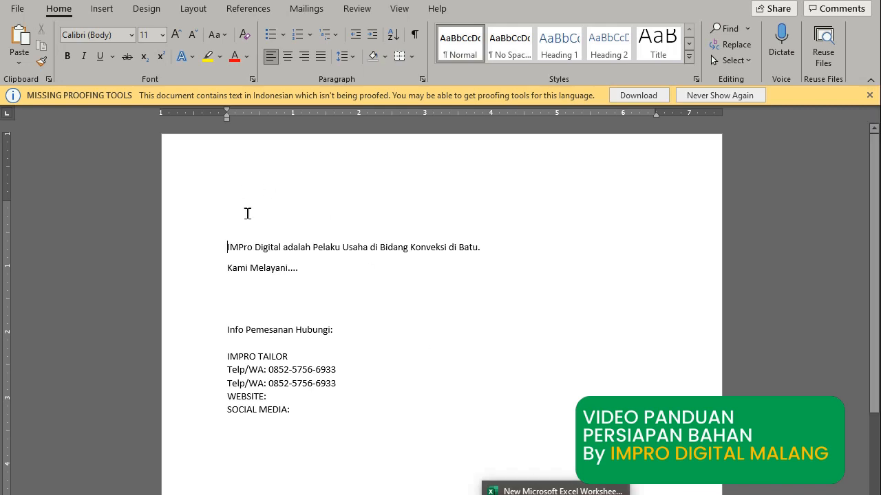
Copy the comma-separated keyword list from Excel's TAG cell F5 and return to Word.
{"action": "left_click", "coordinate": [555, 491]}
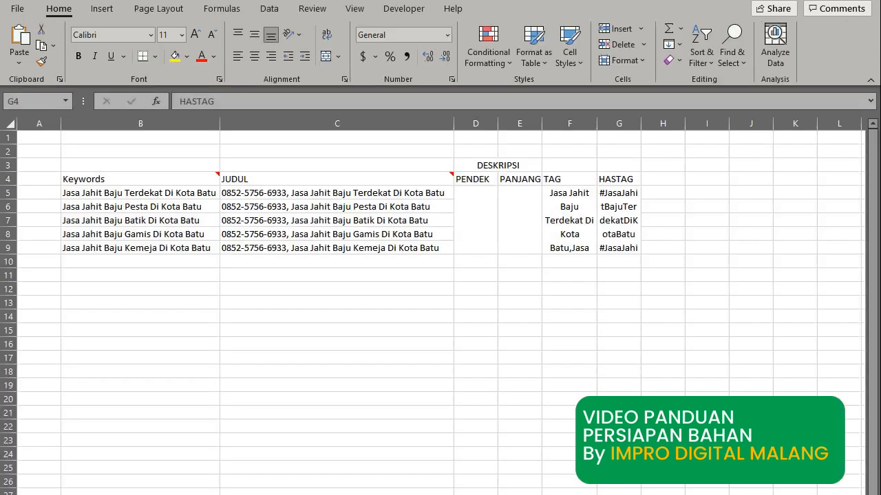
{"action": "left_click_drag", "start_coordinate": [569, 193], "coordinate": [567, 246]}
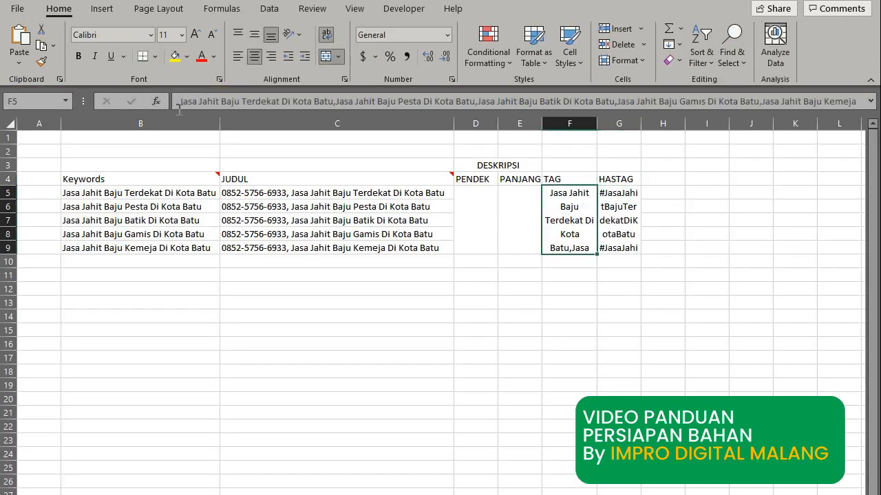
{"action": "left_click_drag", "start_coordinate": [180, 104], "coordinate": [868, 155]}
{"action": "key", "text": "ctrl+c"}
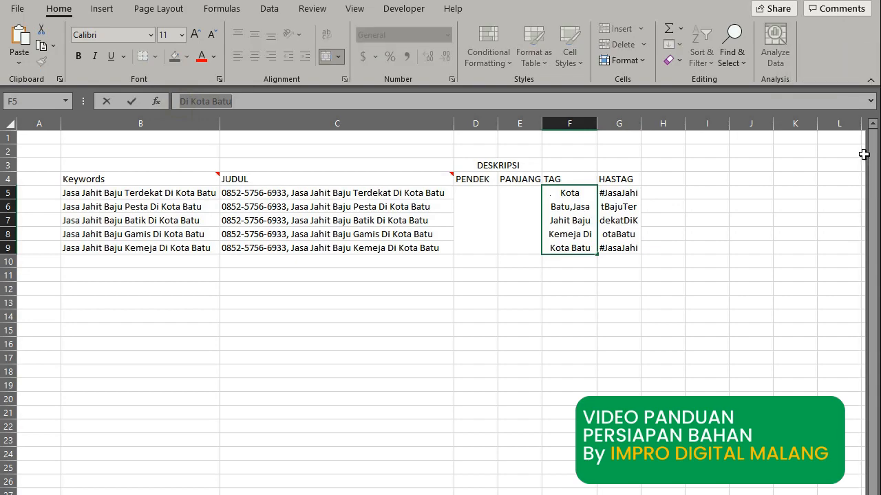
{"action": "key", "text": "alt+Tab"}
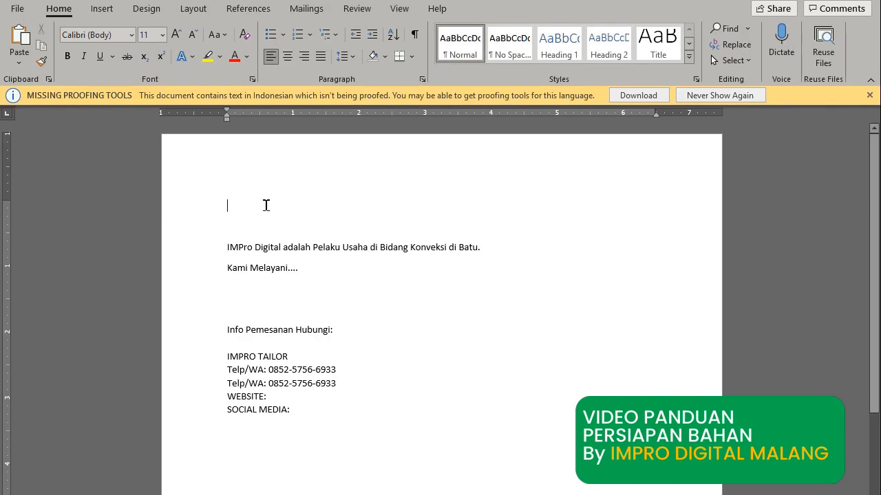
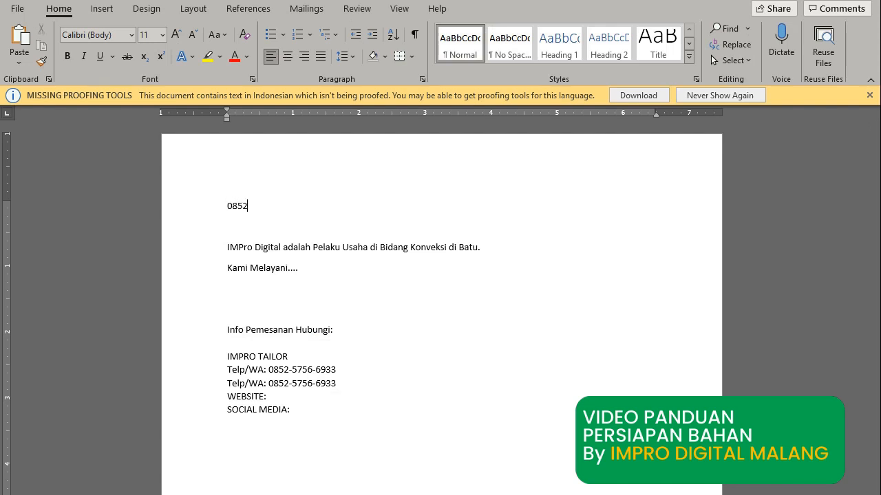
Start Word's top paragraph with the phone number, a comma, and the pasted keyword list ending in a period.
{"action": "key", "text": "ctrl+v"}
{"action": "type", "text": "."}
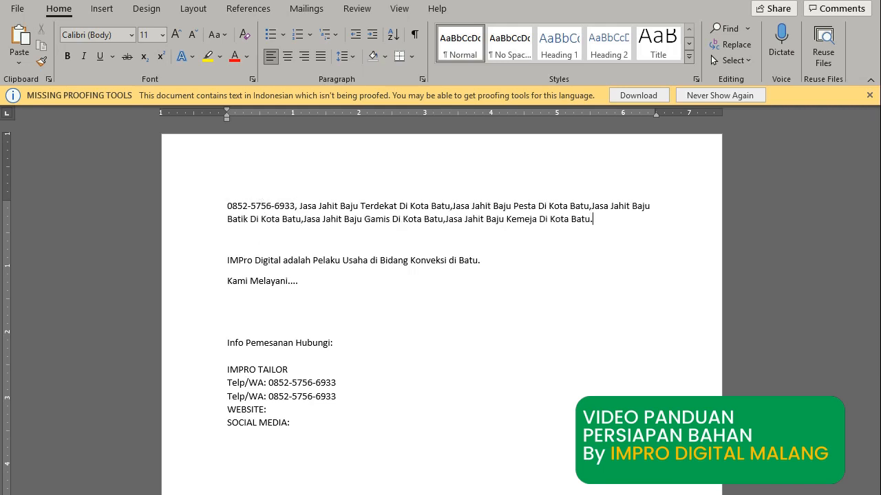
{"action": "key", "text": "Delete"}
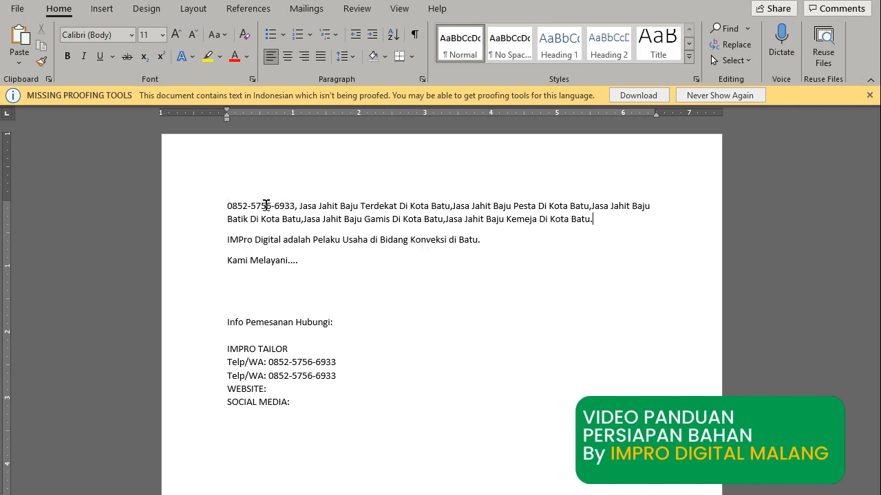
{"action": "key", "text": "Return"}
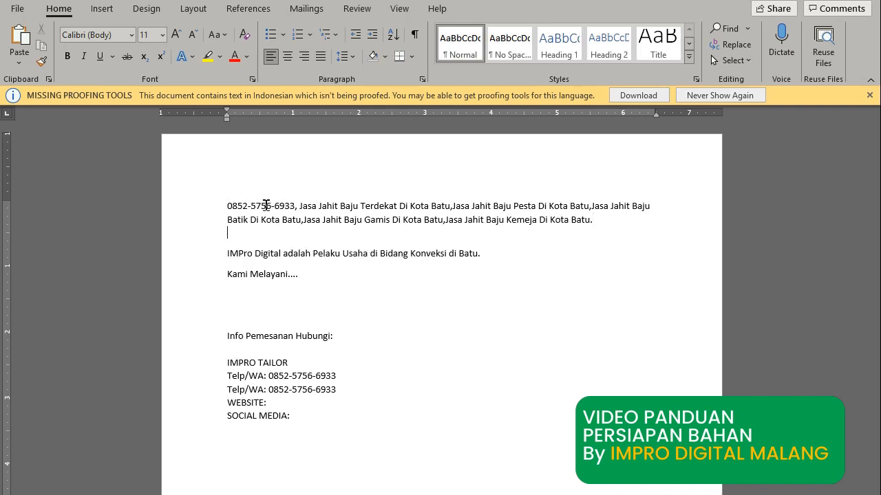
{"action": "left_click_drag", "start_coordinate": [593, 221], "coordinate": [301, 206]}
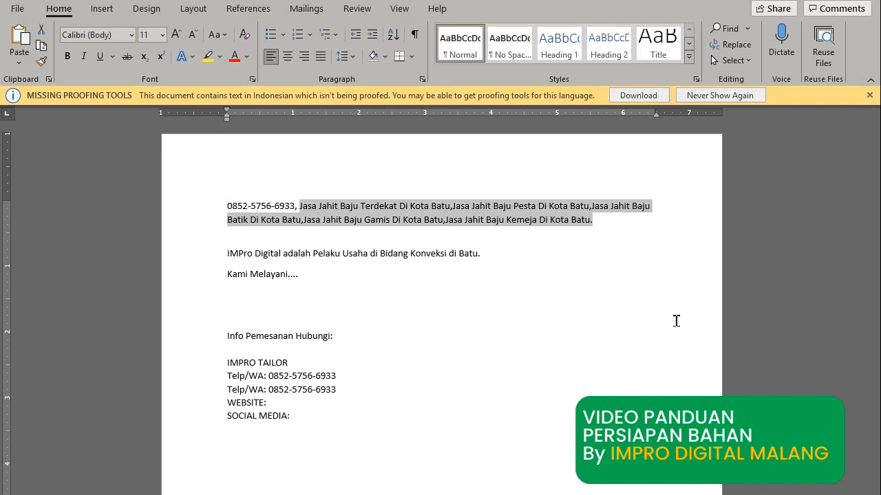
{"action": "left_click", "coordinate": [440, 490]}
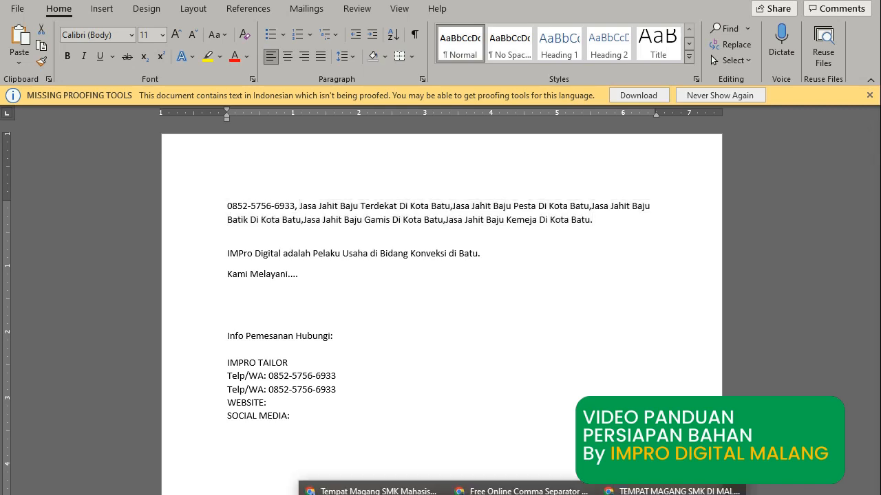
Bring up the TEMPAT MAGANG SMK DI MALANG Google results and select the first result's snippet.
{"action": "left_click", "coordinate": [670, 490]}
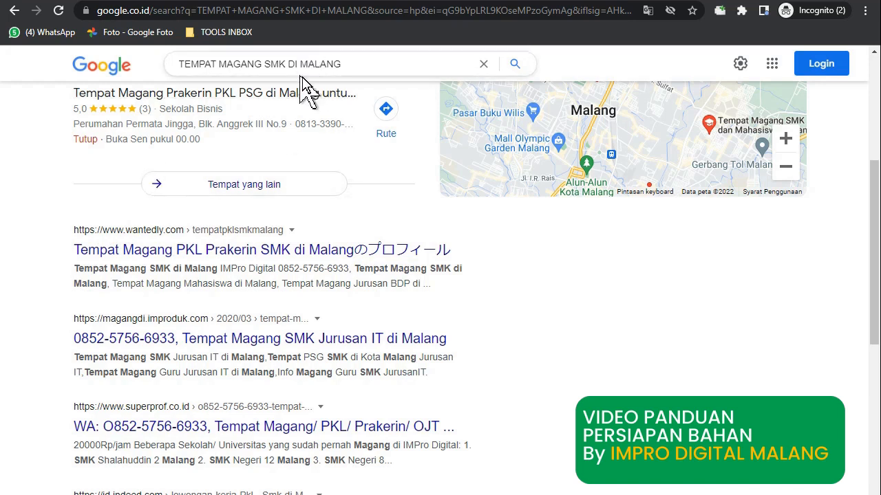
{"action": "left_click_drag", "start_coordinate": [348, 64], "coordinate": [147, 69]}
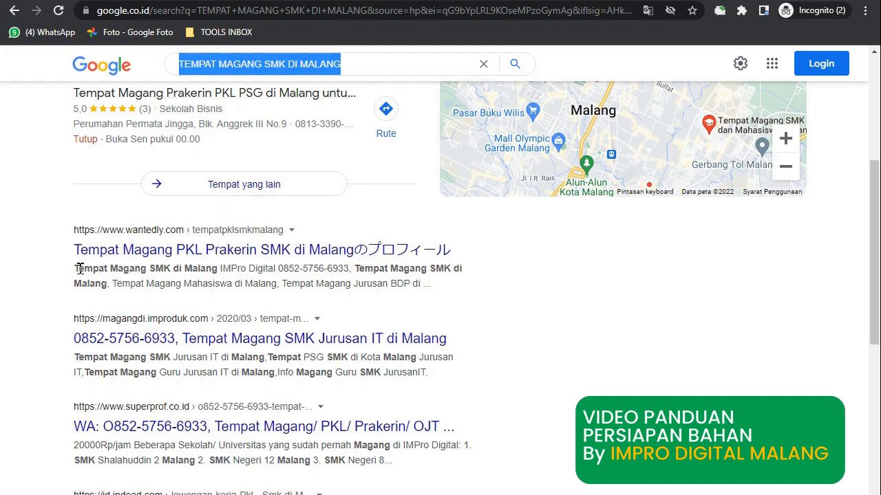
{"action": "left_click_drag", "start_coordinate": [74, 268], "coordinate": [435, 308]}
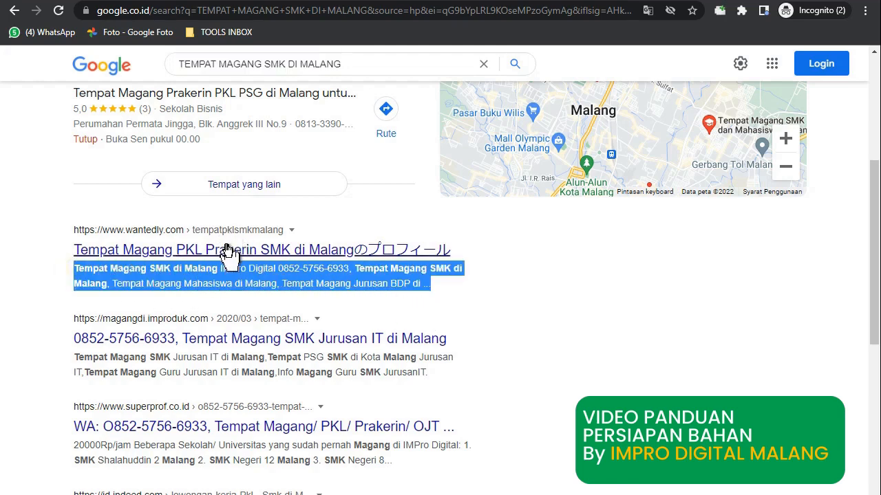
{"action": "left_click", "coordinate": [379, 296]}
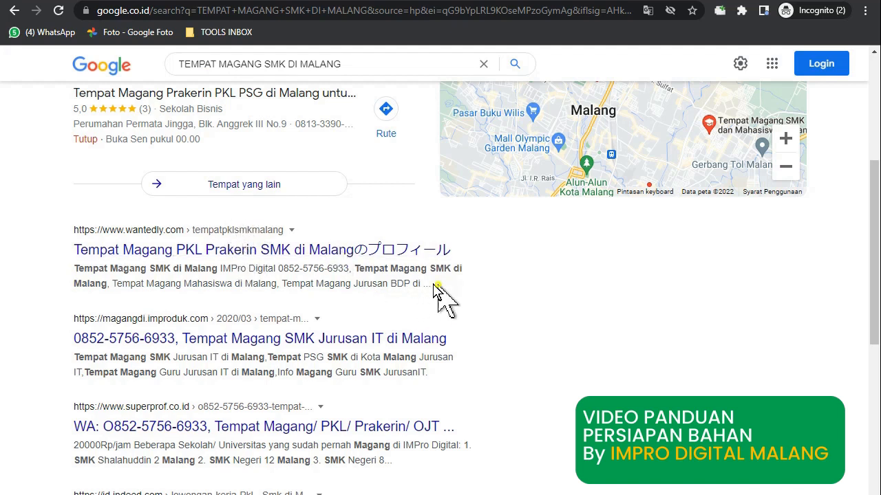
{"action": "left_click_drag", "start_coordinate": [443, 297], "coordinate": [66, 282]}
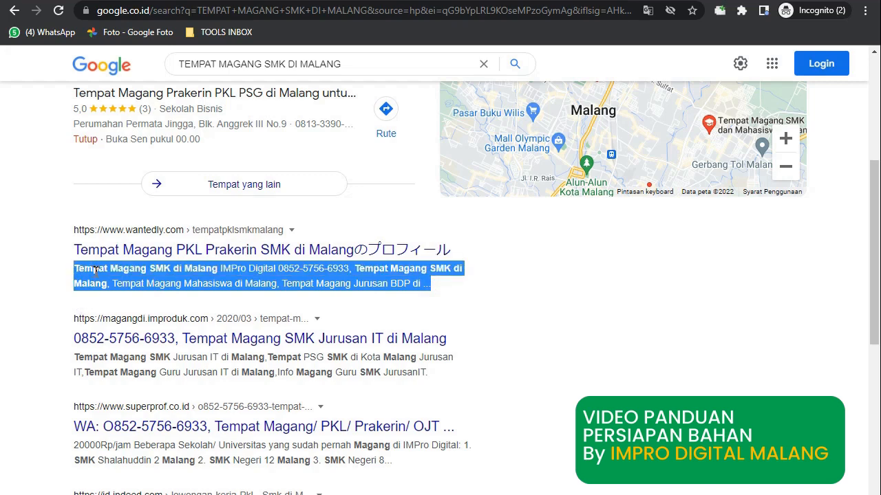
{"action": "left_click", "coordinate": [540, 329]}
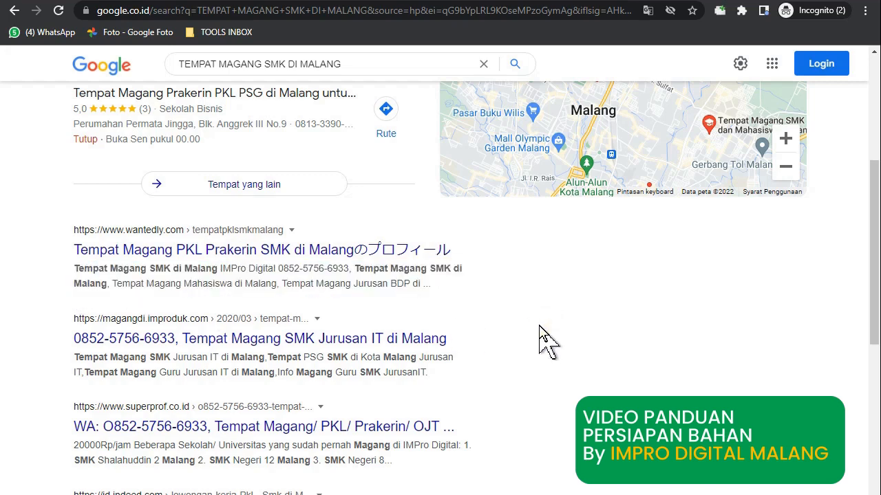
Compare the snippet's opening keywords with Word's keyword paragraph, then return to the Excel sheet.
{"action": "key", "text": "alt+Tab"}
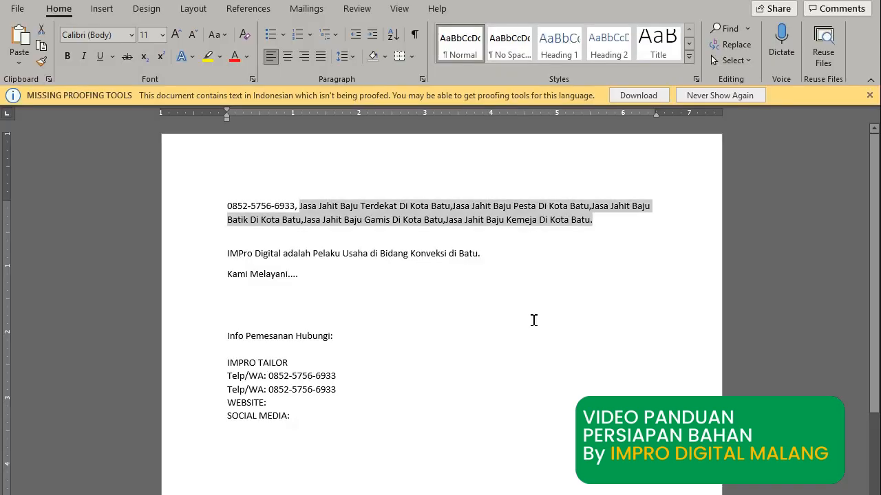
{"action": "key", "text": "alt+Tab"}
{"action": "left_click", "coordinate": [272, 207]}
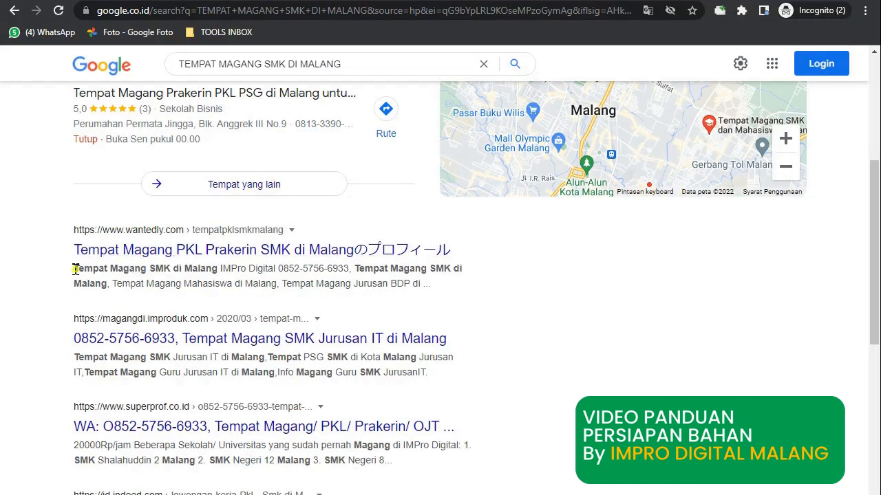
{"action": "left_click_drag", "start_coordinate": [76, 270], "coordinate": [202, 269]}
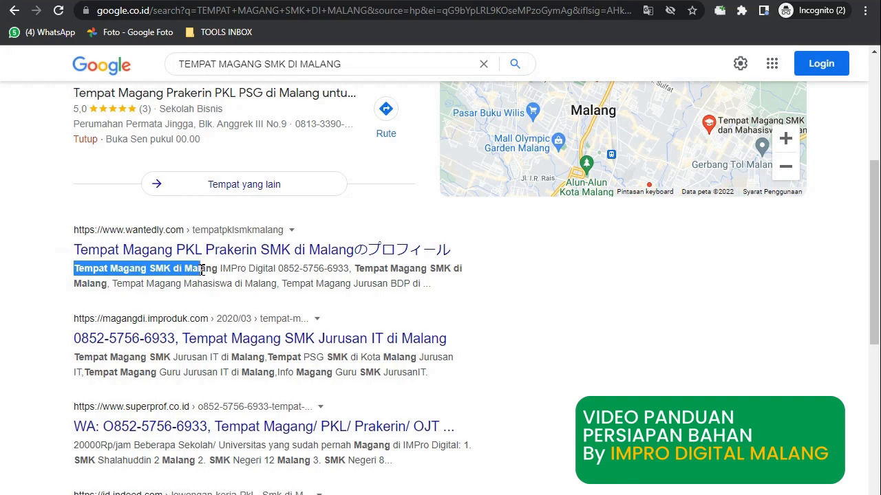
{"action": "key", "text": "alt+Tab"}
{"action": "left_click", "coordinate": [606, 220]}
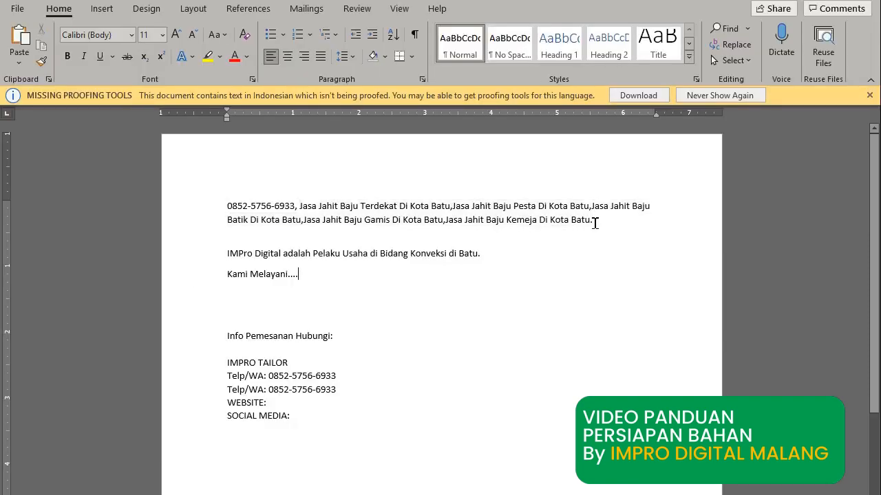
{"action": "left_click_drag", "start_coordinate": [567, 220], "coordinate": [305, 200]}
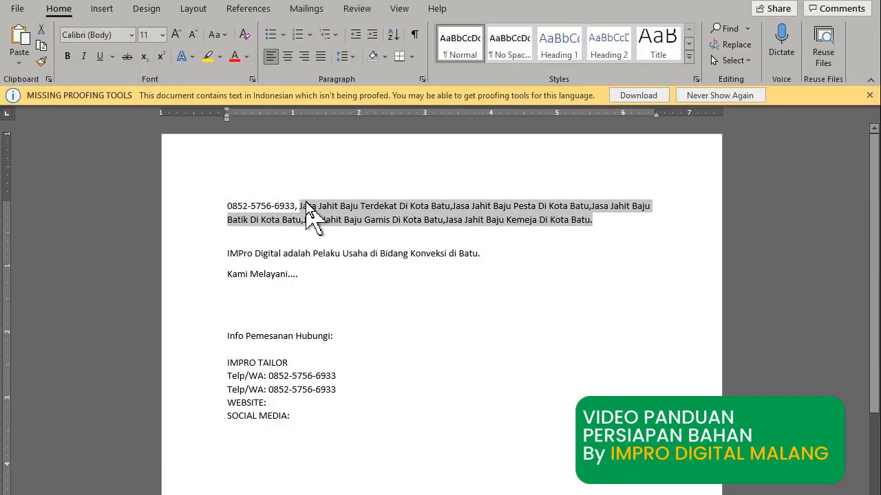
{"action": "key", "text": "alt+Tab"}
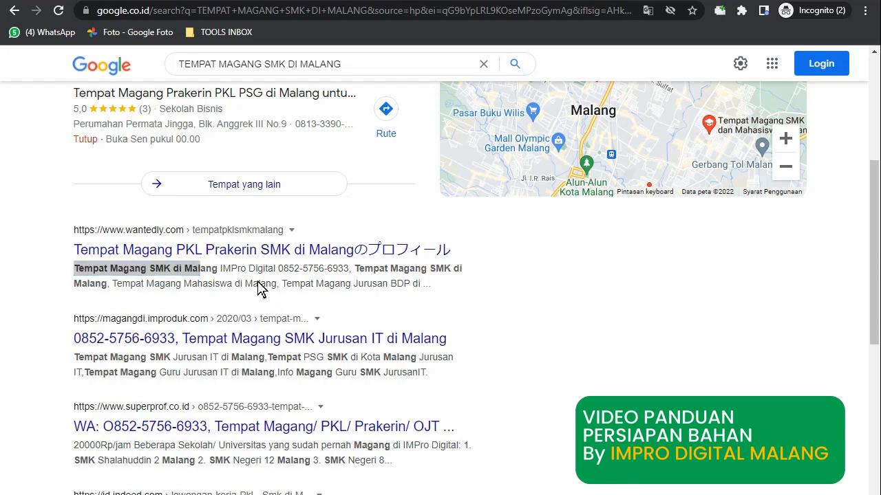
{"action": "key", "text": "alt+Tab"}
{"action": "left_click", "coordinate": [401, 340]}
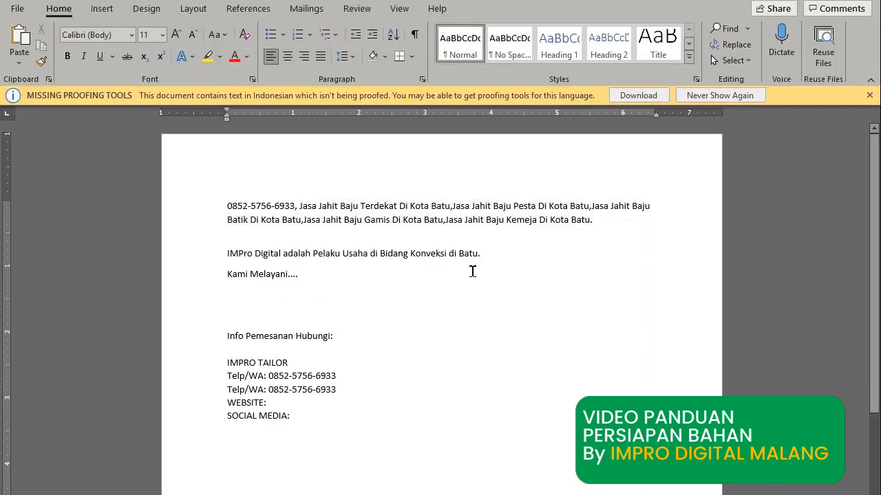
{"action": "left_click", "coordinate": [318, 424]}
{"action": "key", "text": "alt+Tab"}
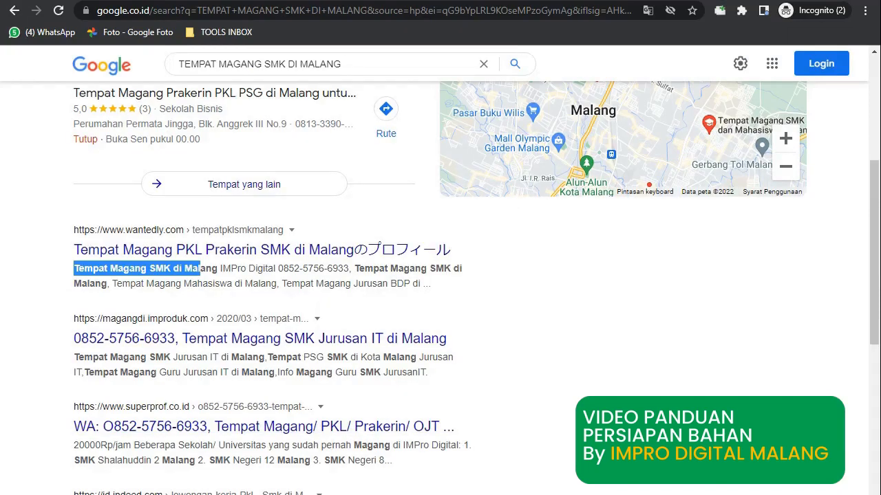
{"action": "key", "text": "alt+Tab"}
{"action": "key", "text": "alt+Tab"}
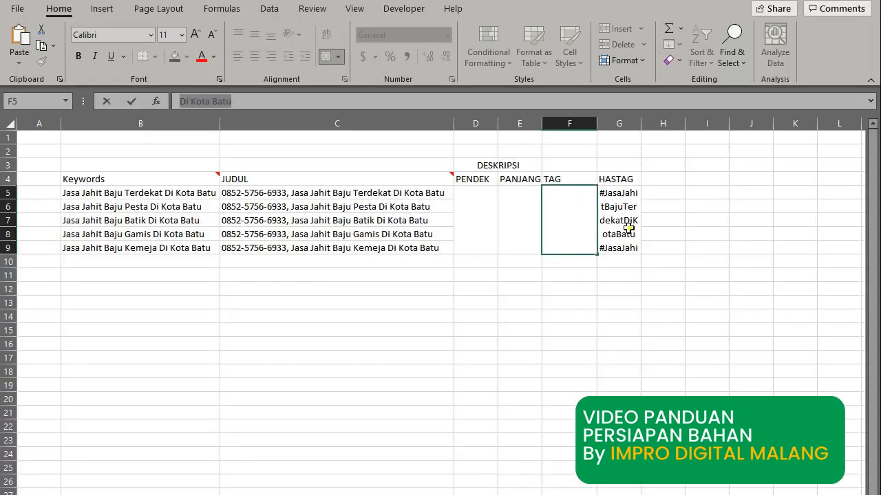
Copy the merged hashtag cell G5:G9 and paste its five hashtags below SOCIAL MEDIA: in Word.
{"action": "left_click", "coordinate": [627, 229]}
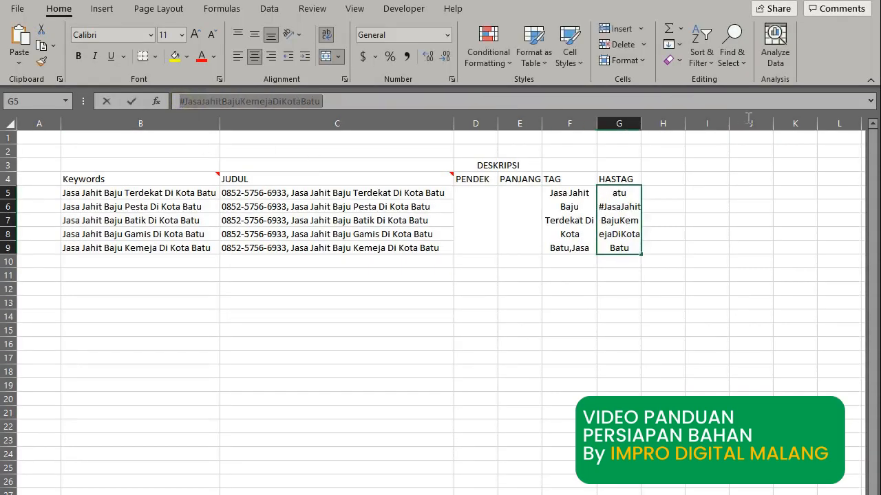
{"action": "key", "text": "alt+Tab"}
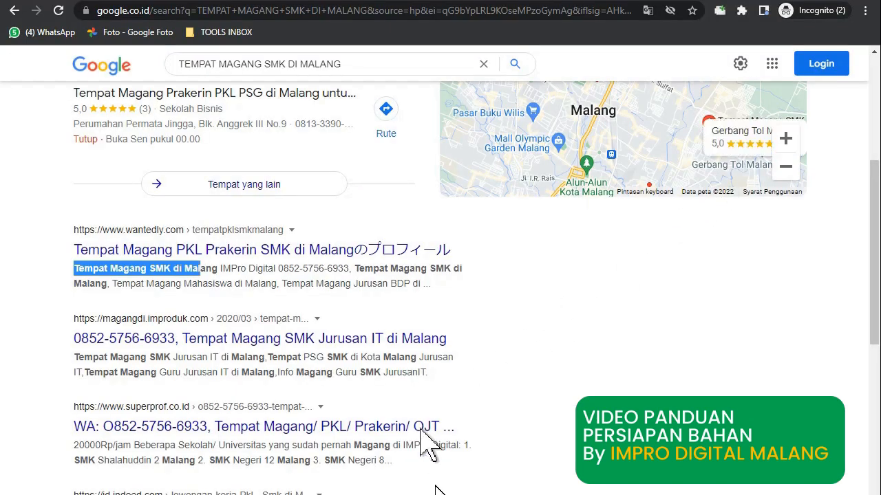
{"action": "key", "text": "alt+Tab"}
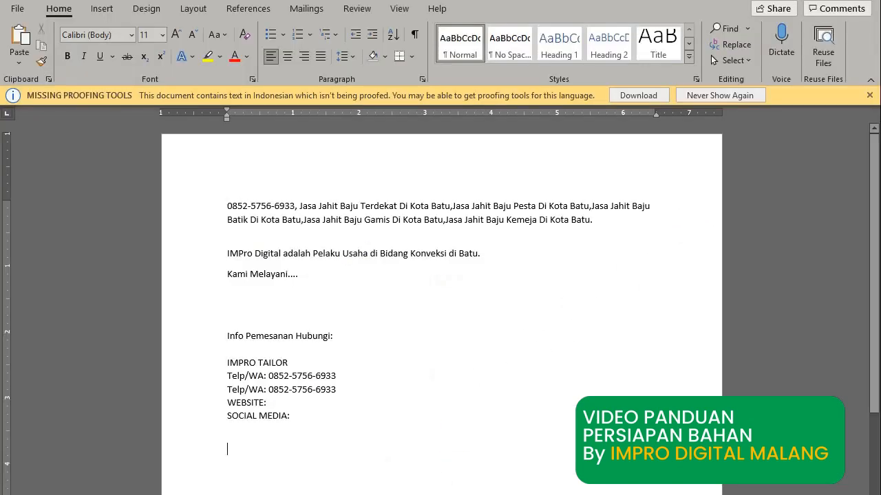
{"action": "type", "text": "#JasaJahitBajuTerdekatDiKotaBatu #JasaJahitBajuPestaDiKotaBatu #JasaJahitBajuBatikDiKotaBatu #JasaJahitBajuGamisDiKotaBatu #JasaJahitBajuKemejaDiKotaBatu"}
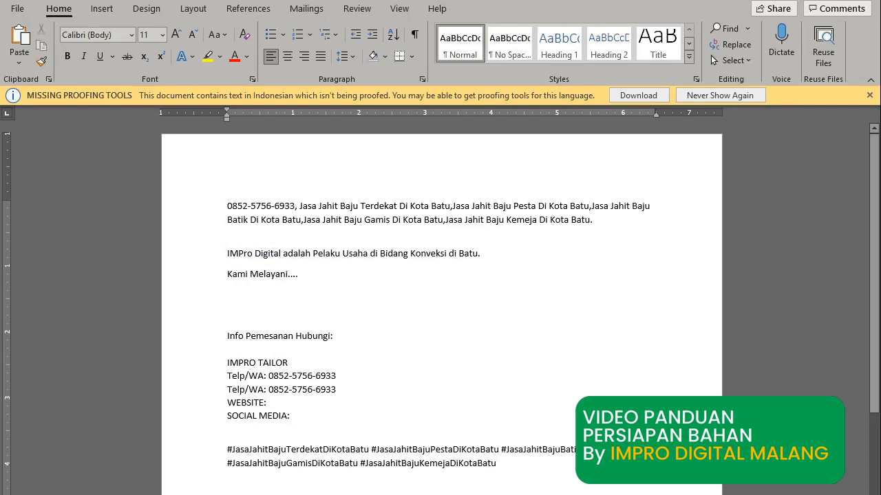
{"action": "left_click_drag", "start_coordinate": [508, 472], "coordinate": [232, 211]}
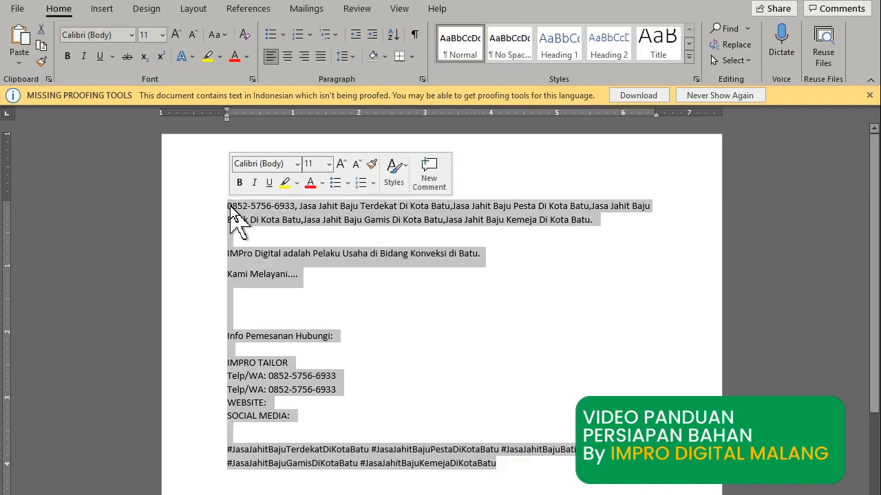
Copy the full Word description text and paste it into the merged long-description cell E5:E9.
{"action": "left_click", "coordinate": [303, 296]}
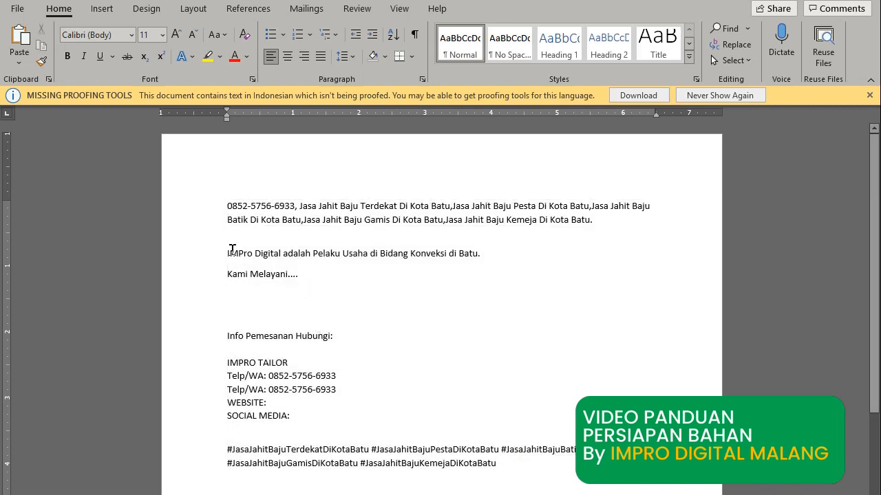
{"action": "left_click_drag", "start_coordinate": [226, 251], "coordinate": [370, 275]}
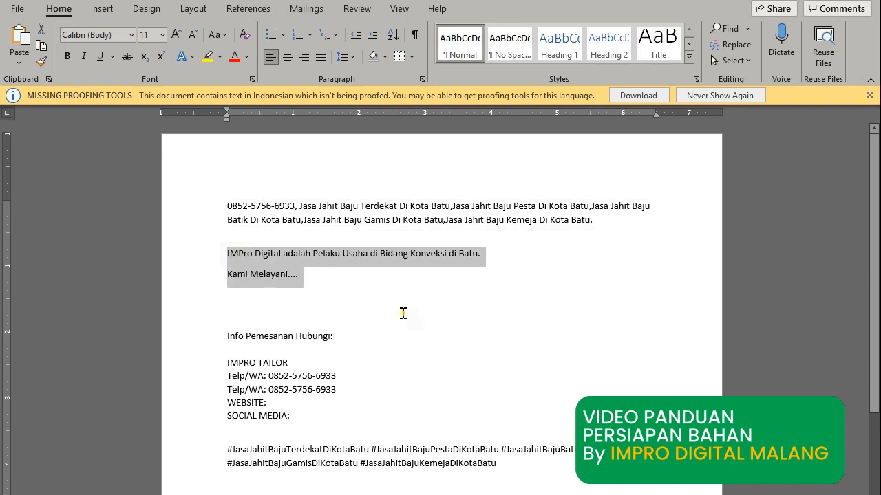
{"action": "left_click_drag", "start_coordinate": [517, 474], "coordinate": [227, 206]}
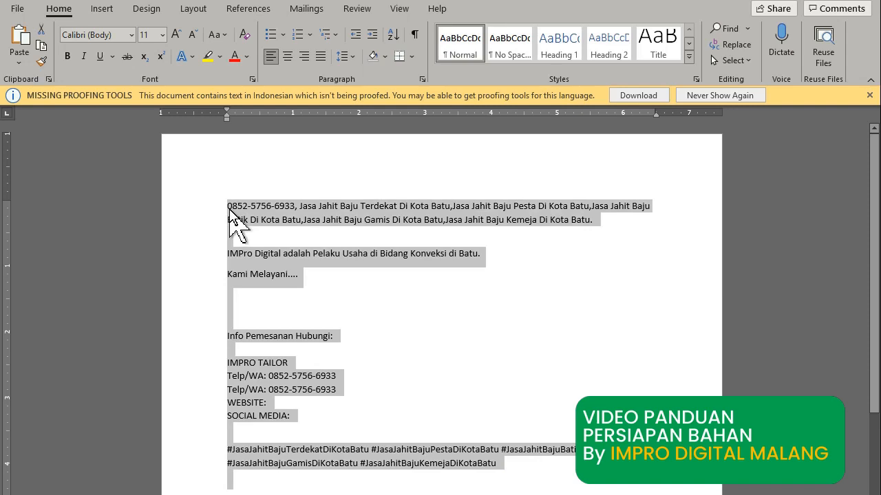
{"action": "key", "text": "alt+Tab"}
{"action": "key", "text": "alt+Tab"}
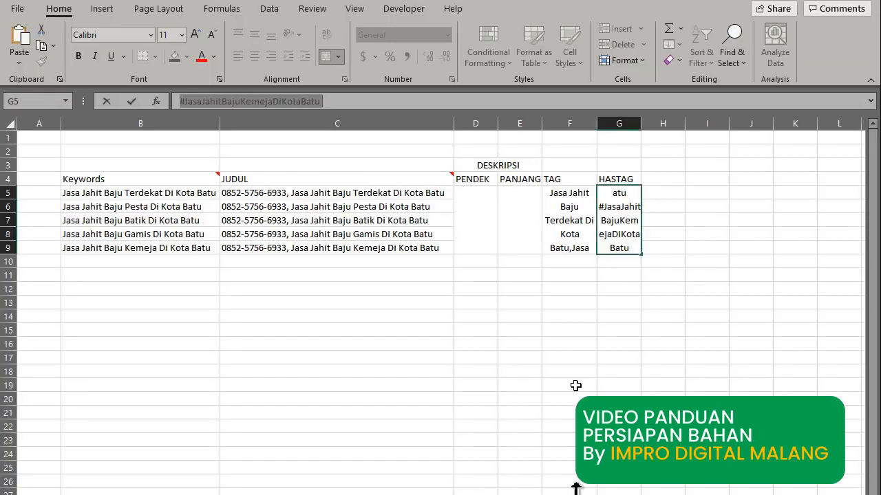
{"action": "left_click_drag", "start_coordinate": [513, 194], "coordinate": [496, 242]}
{"action": "left_click", "coordinate": [263, 101]}
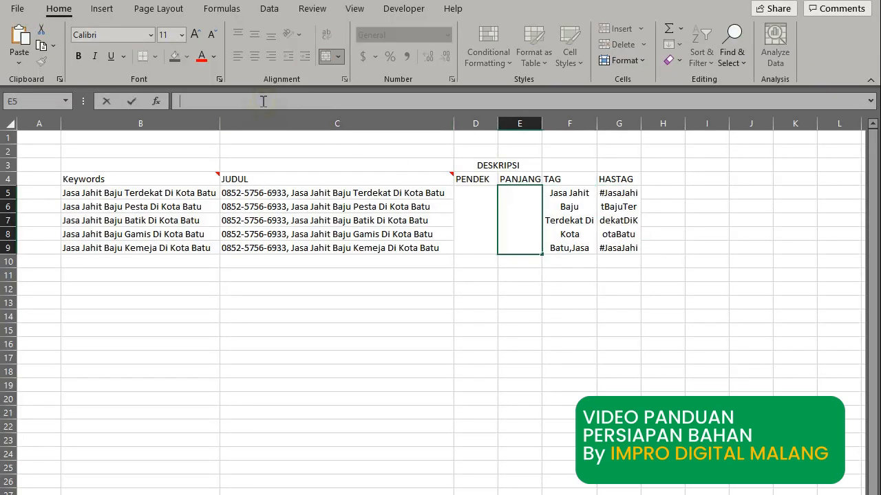
{"action": "key", "text": "ctrl+v"}
{"action": "key", "text": "Return"}
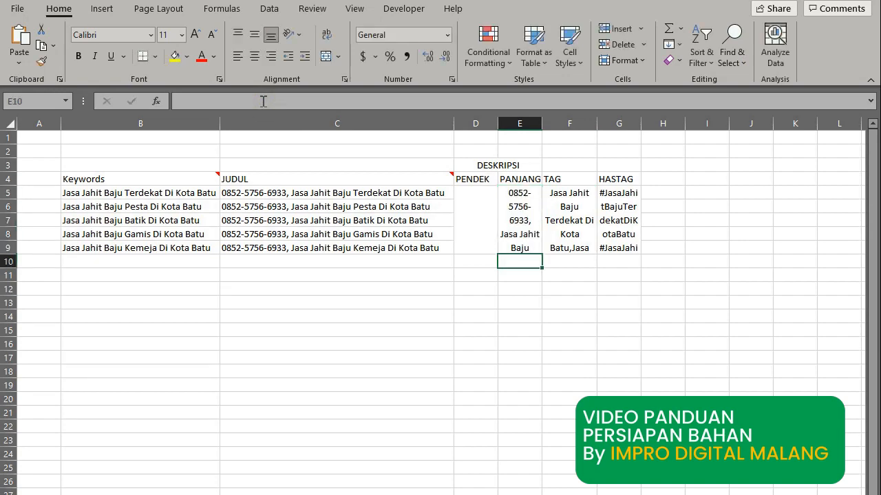
{"action": "key", "text": "alt+Tab"}
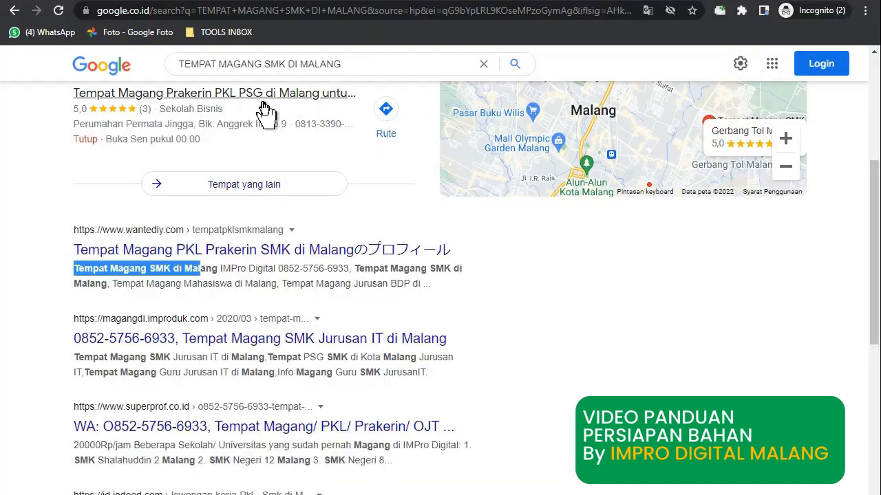
Delete the IMPro Digital and Kami Melayani lines plus the blank lines they leave.
{"action": "key", "text": "alt+Tab"}
{"action": "key", "text": "alt+Tab"}
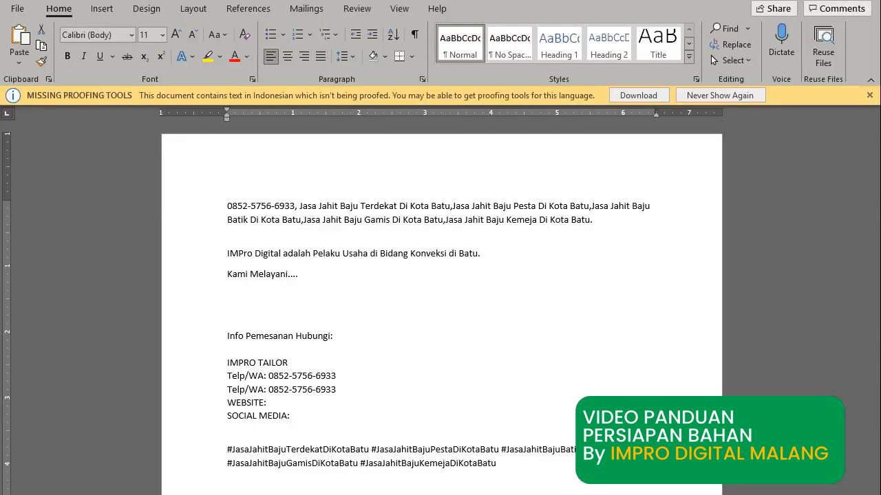
{"action": "left_click_drag", "start_coordinate": [327, 287], "coordinate": [228, 252]}
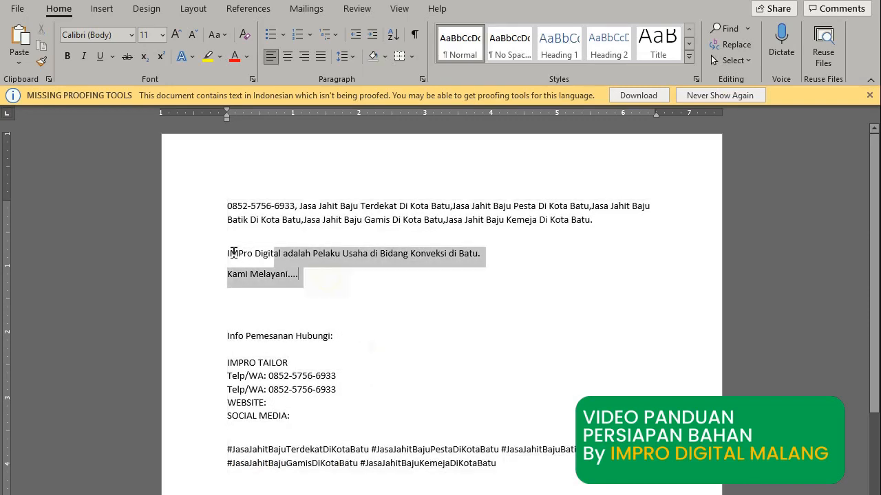
{"action": "key", "text": "BackSpace"}
{"action": "key", "text": "Delete"}
{"action": "key", "text": "Delete"}
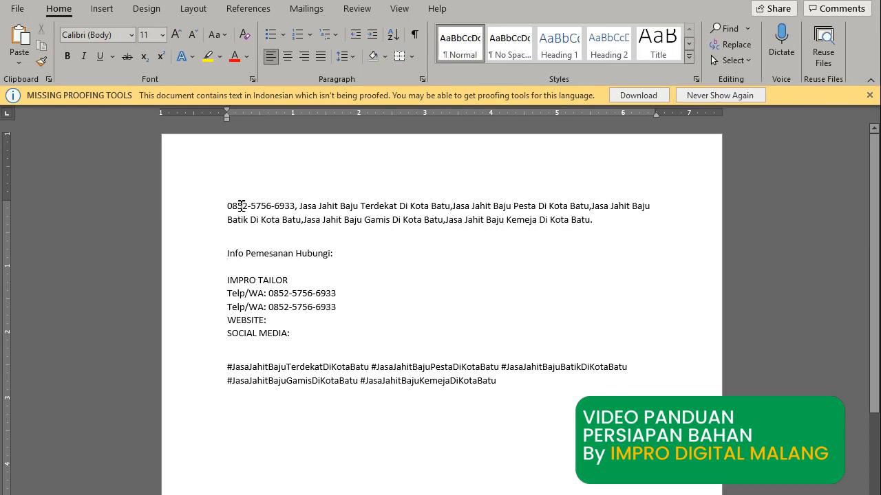
Select the whole shortened description, from title through hashtags, for copying.
{"action": "left_click_drag", "start_coordinate": [224, 205], "coordinate": [596, 234]}
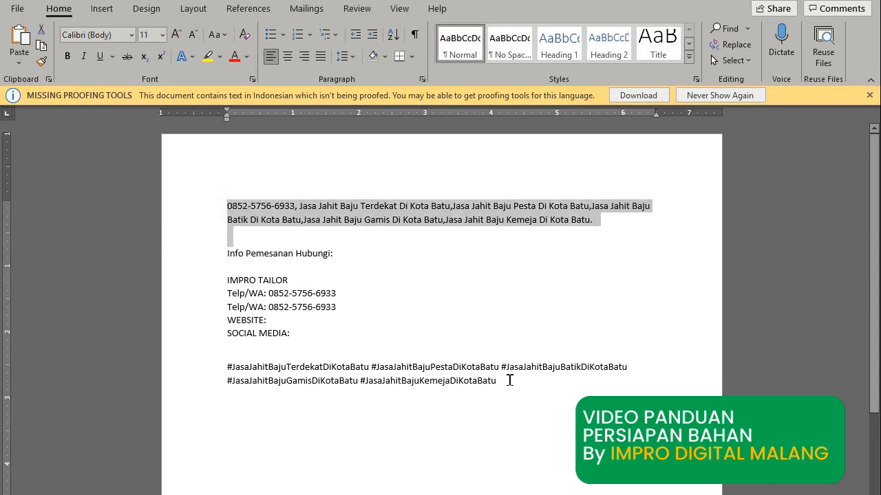
{"action": "left_click", "coordinate": [516, 387]}
{"action": "left_click_drag", "start_coordinate": [515, 386], "coordinate": [213, 206]}
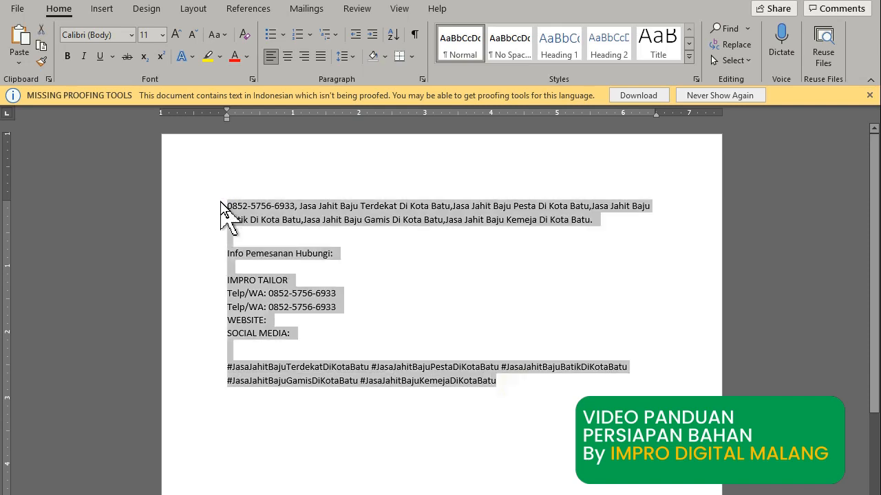
{"action": "key", "text": "alt+Tab"}
{"action": "key", "text": "alt+Tab"}
{"action": "key", "text": "alt+Tab"}
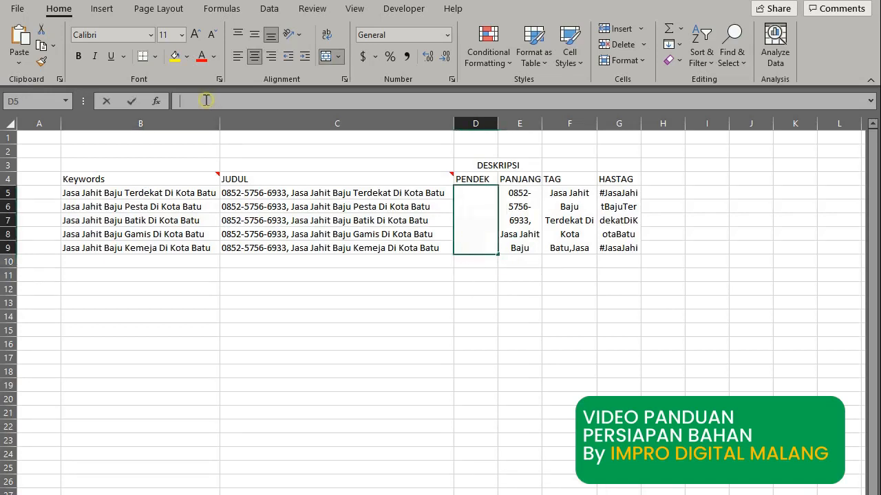
Paste the shortened description into the merged PENDEK cell D5:D9.
{"action": "left_click", "coordinate": [206, 100]}
{"action": "key", "text": "ctrl+v"}
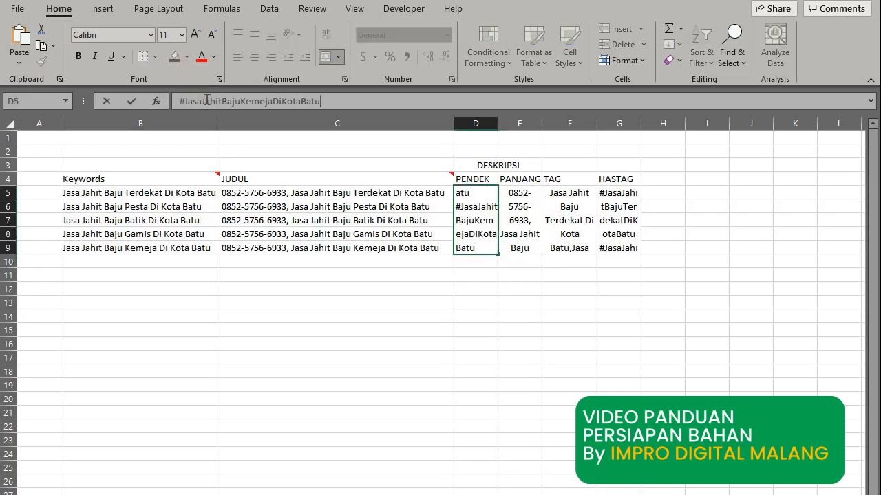
{"action": "key", "text": "Return"}
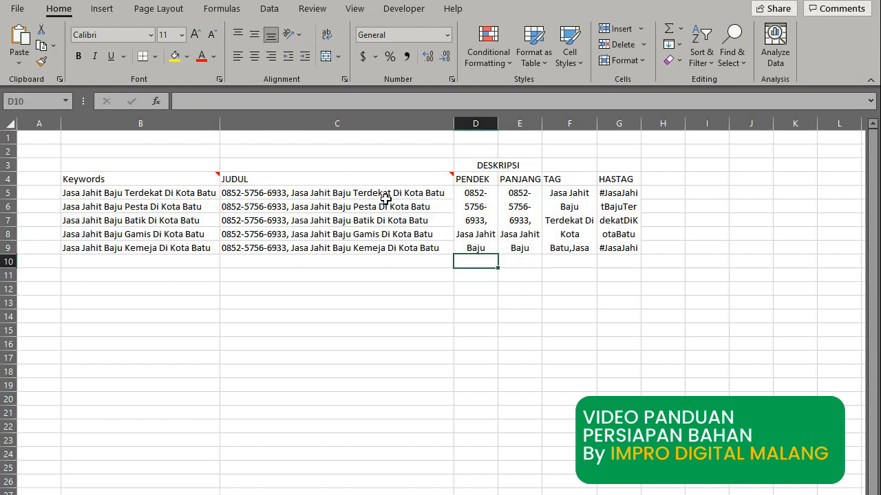
Check the empty rows below the table and the TAG and HASTAG header cells.
{"action": "left_click_drag", "start_coordinate": [140, 269], "coordinate": [619, 494]}
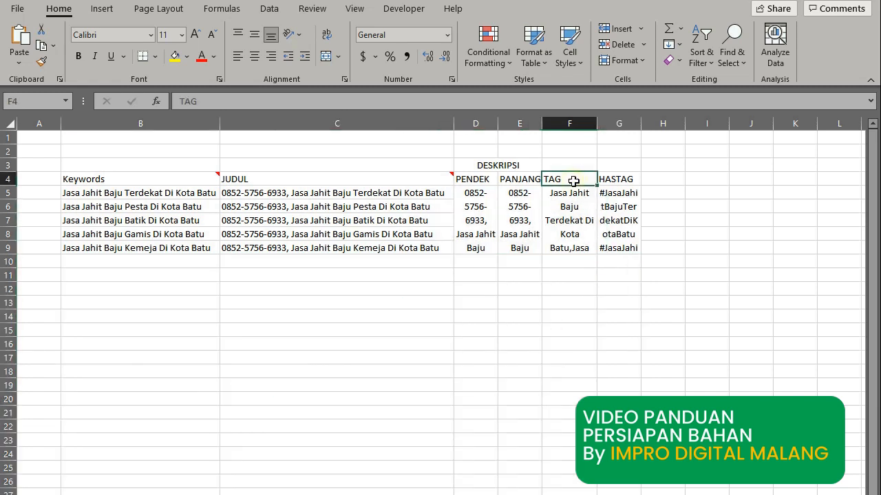
{"action": "left_click", "coordinate": [571, 181]}
{"action": "left_click", "coordinate": [612, 181]}
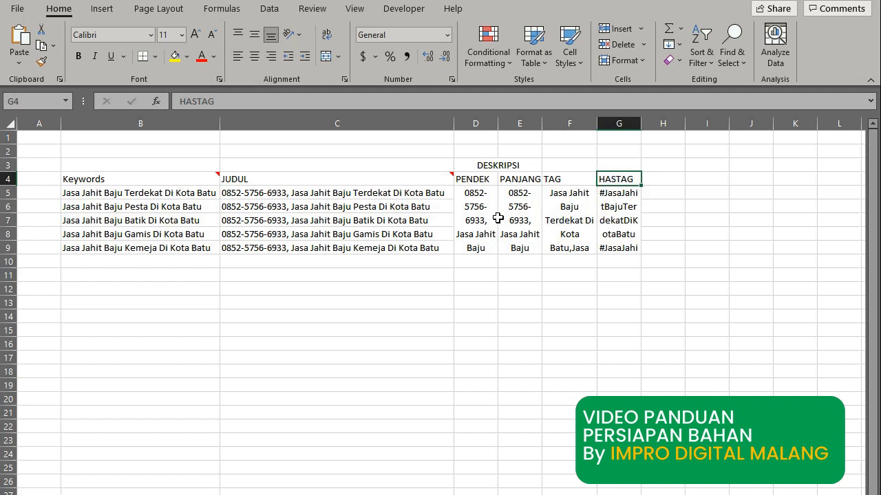
Head column A with No., number A5:A9 from 1 to 5, and autofit the column width.
{"action": "left_click", "coordinate": [51, 177]}
{"action": "type", "text": "nO"}
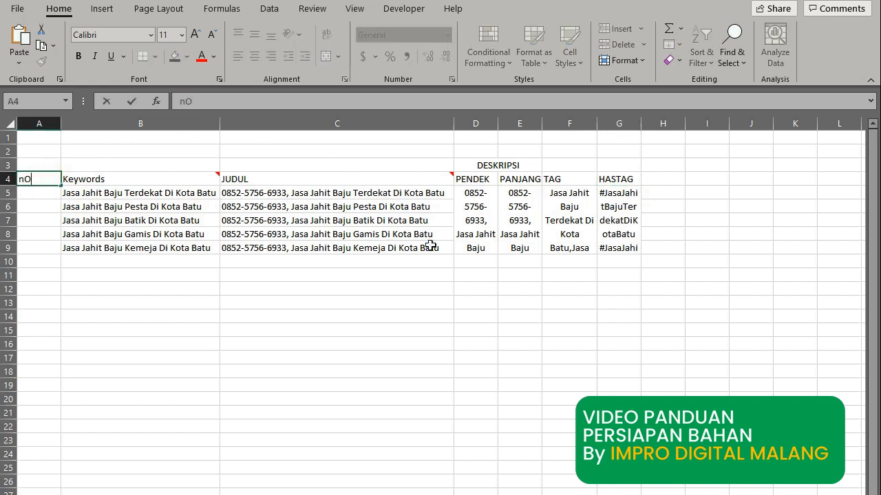
{"action": "key", "text": "BackSpace"}
{"action": "key", "text": "BackSpace"}
{"action": "type", "text": "no."}
{"action": "key", "text": "Return"}
{"action": "type", "text": "1"}
{"action": "key", "text": "Return"}
{"action": "type", "text": "2"}
{"action": "key", "text": "ctrl+Return"}
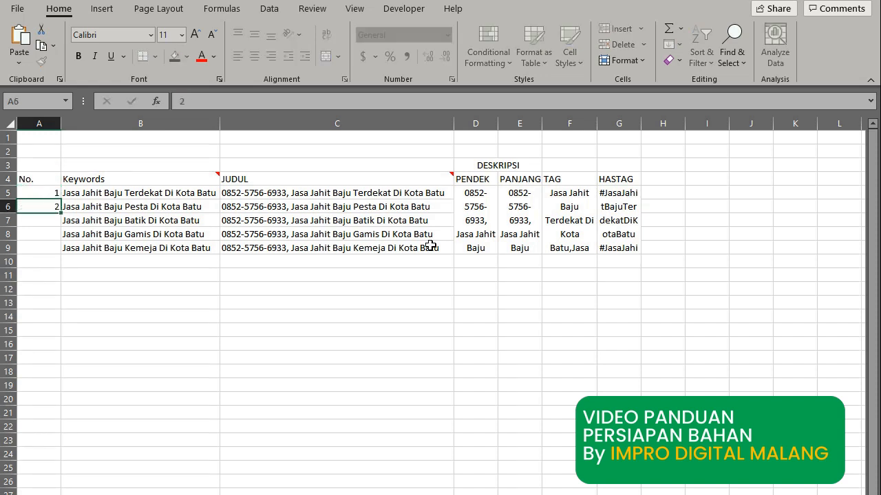
{"action": "key", "text": "Return"}
{"action": "type", "text": "3"}
{"action": "key", "text": "Return"}
{"action": "type", "text": "4"}
{"action": "key", "text": "Return"}
{"action": "type", "text": "5"}
{"action": "key", "text": "Return"}
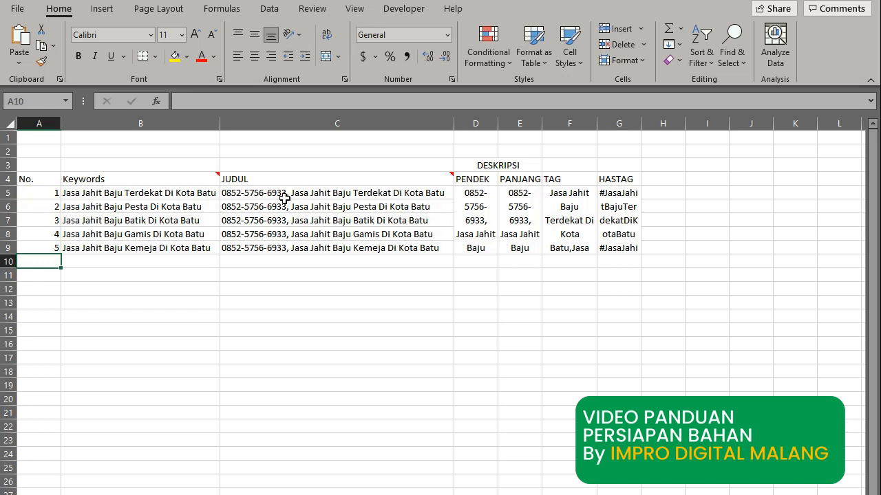
{"action": "double_click", "coordinate": [61, 125]}
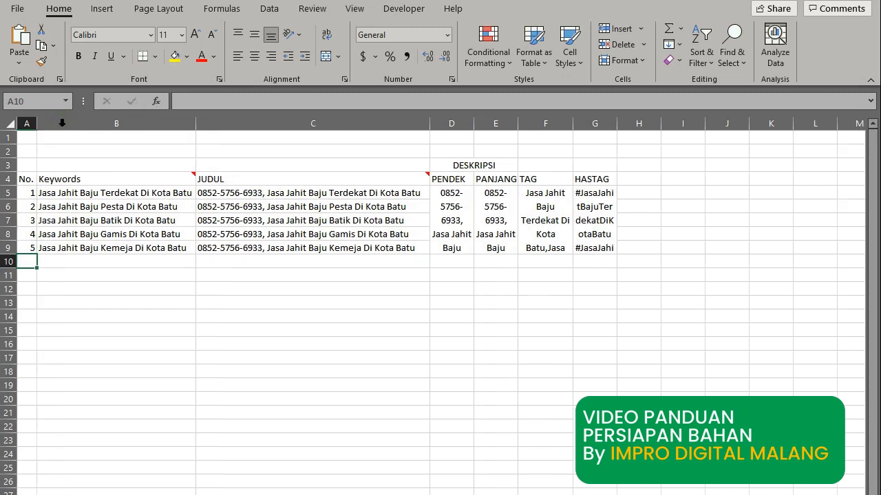